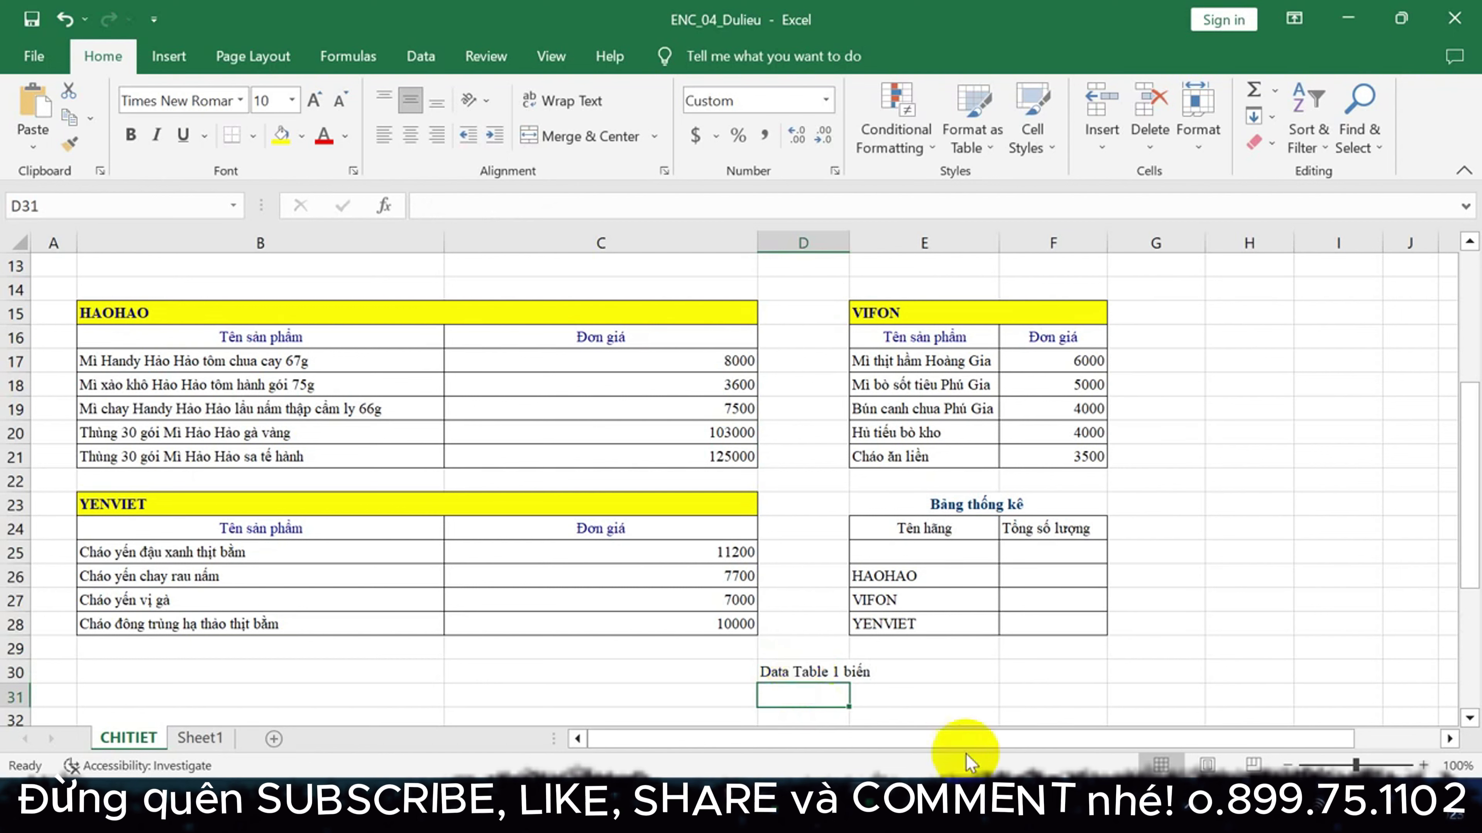
Enter the label '1 điều kiện' in F30, next to the 'Data Table 1 biến' note
left_click(1041, 678)
type("1 điều kiên")
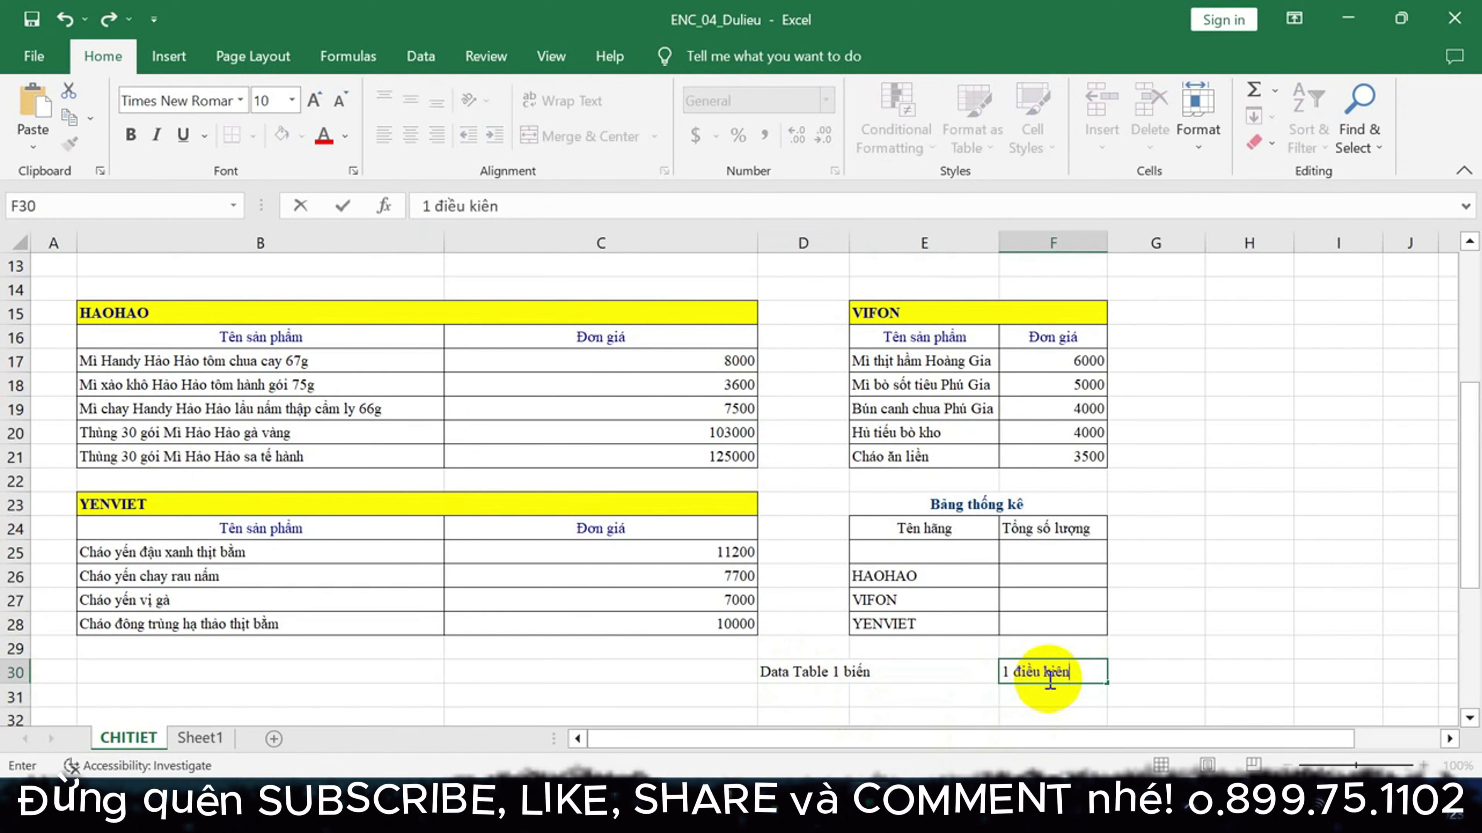
key("Return")
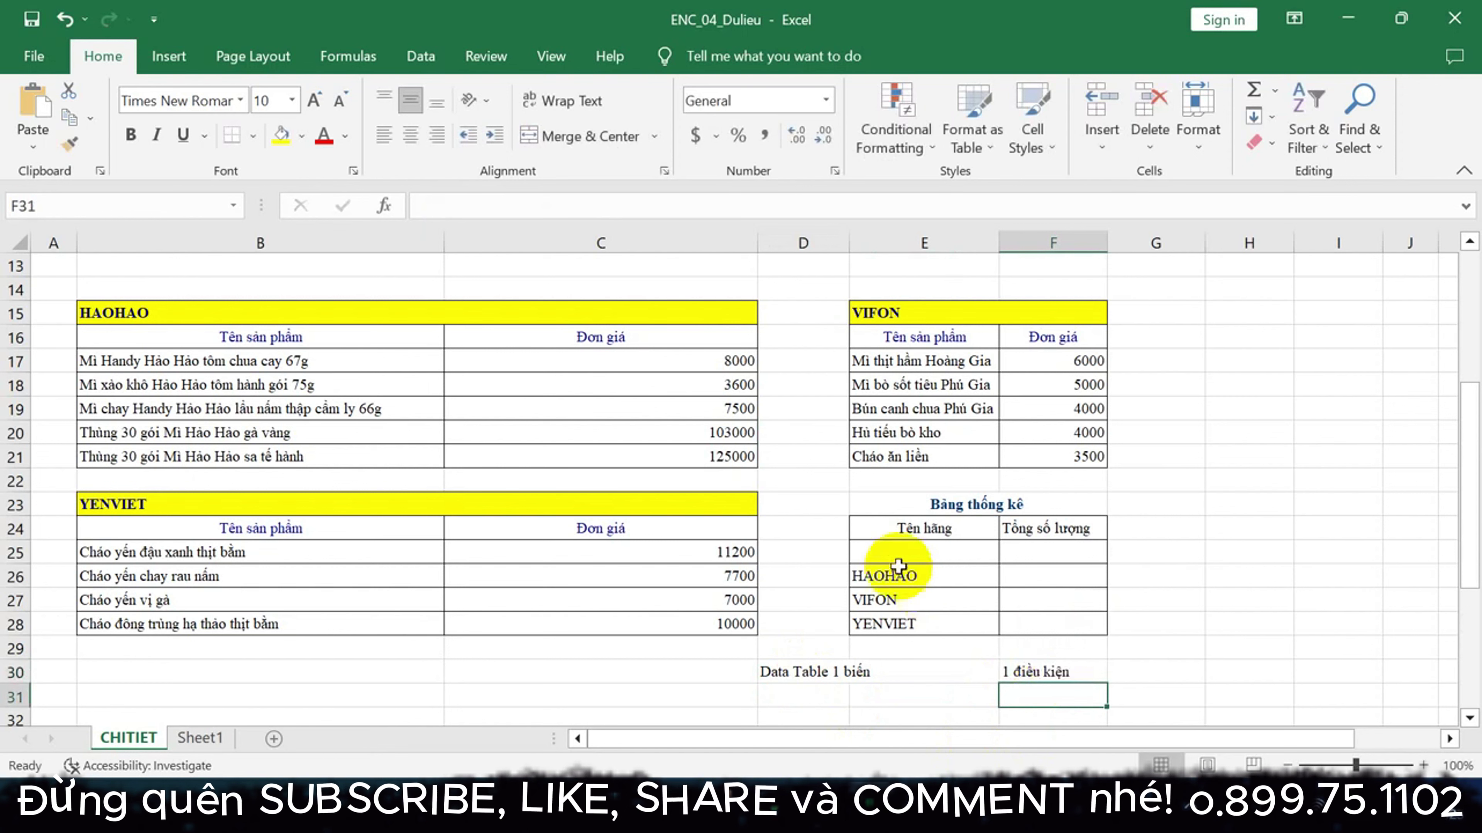
left_click_drag(898, 560, 885, 621)
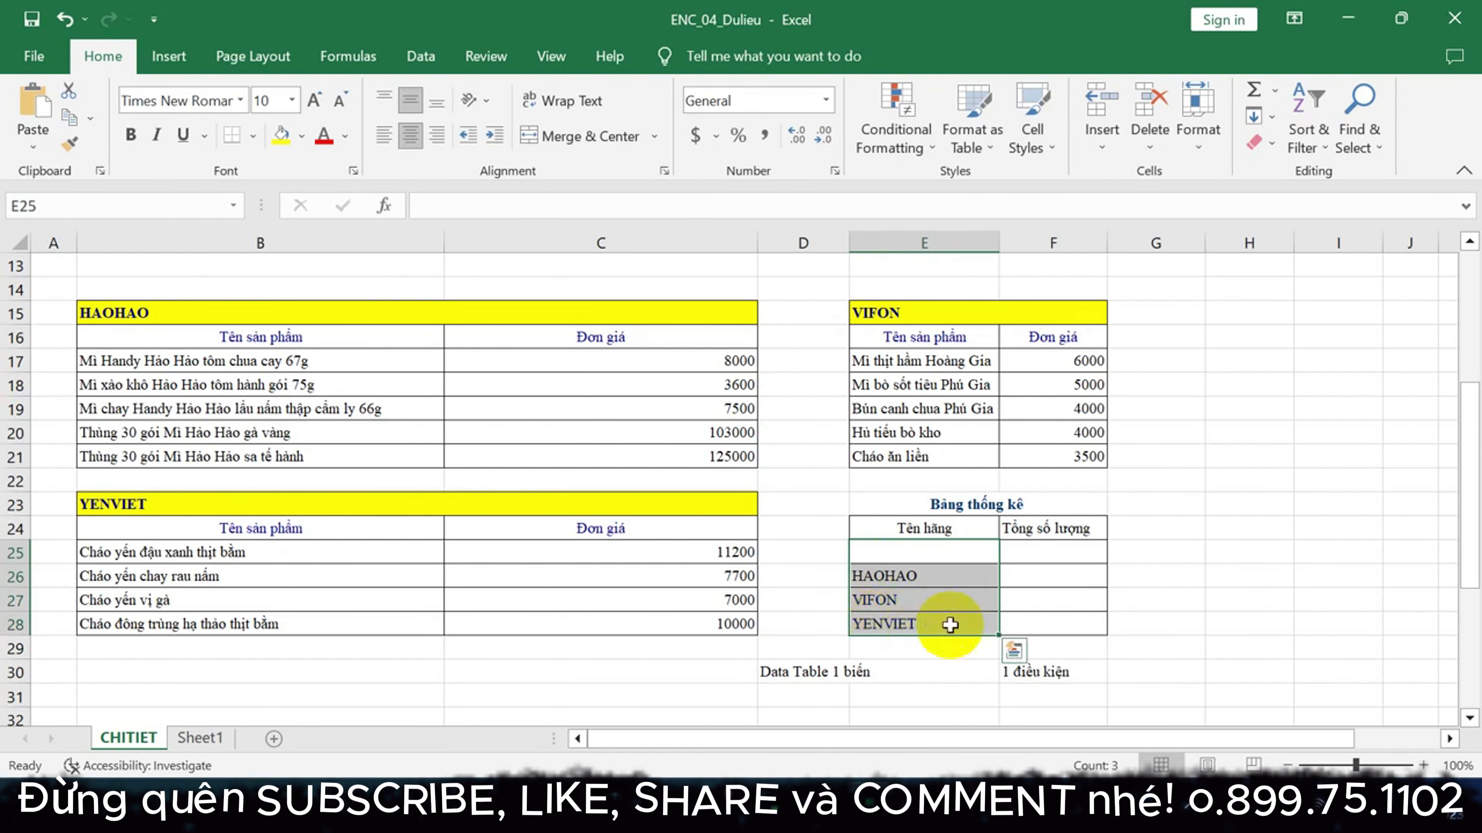
left_click(1228, 597)
left_click_drag(934, 575, 937, 619)
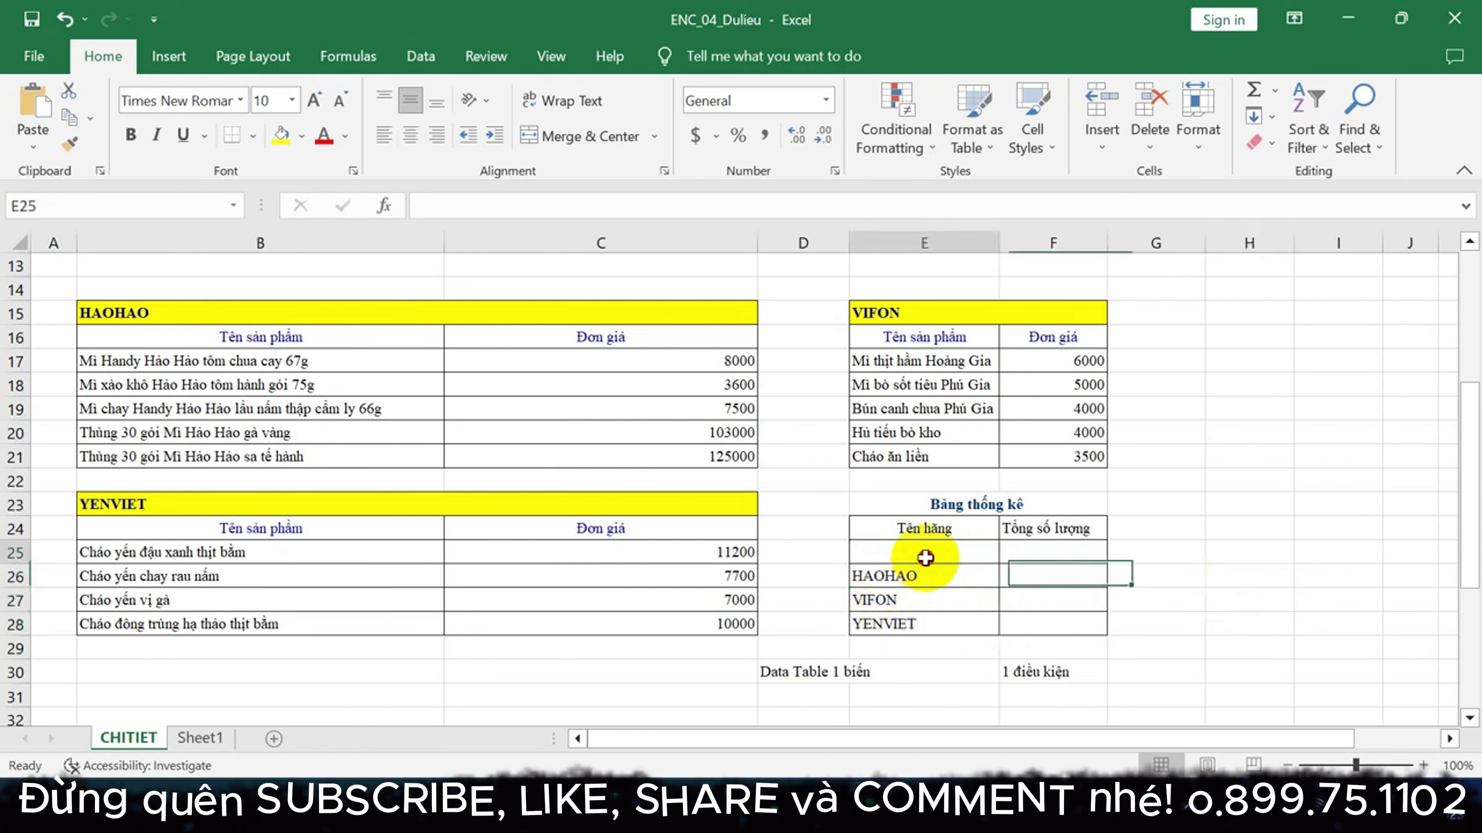
left_click_drag(1025, 529, 1209, 511)
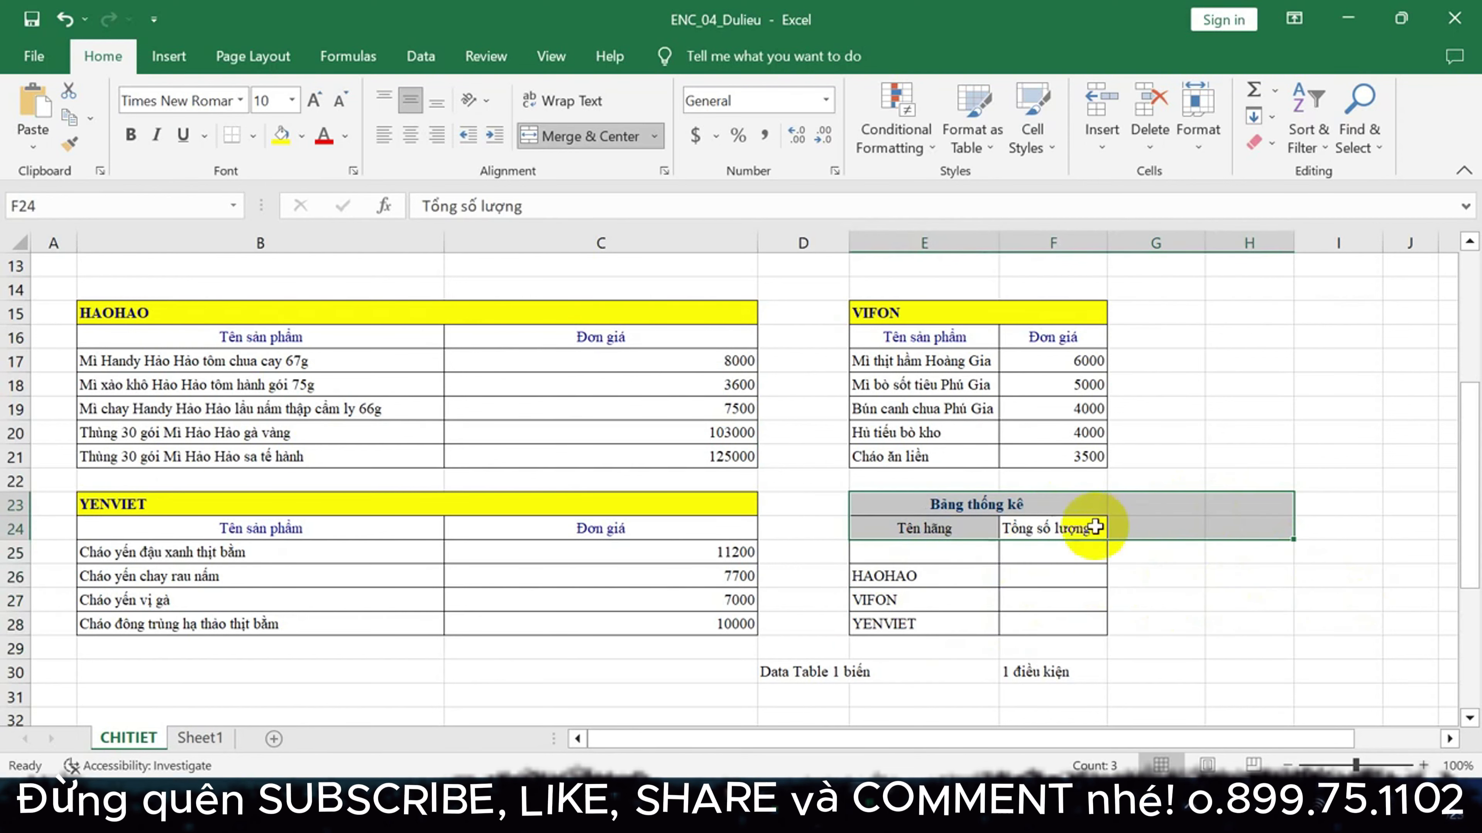
left_click_drag(986, 554, 954, 637)
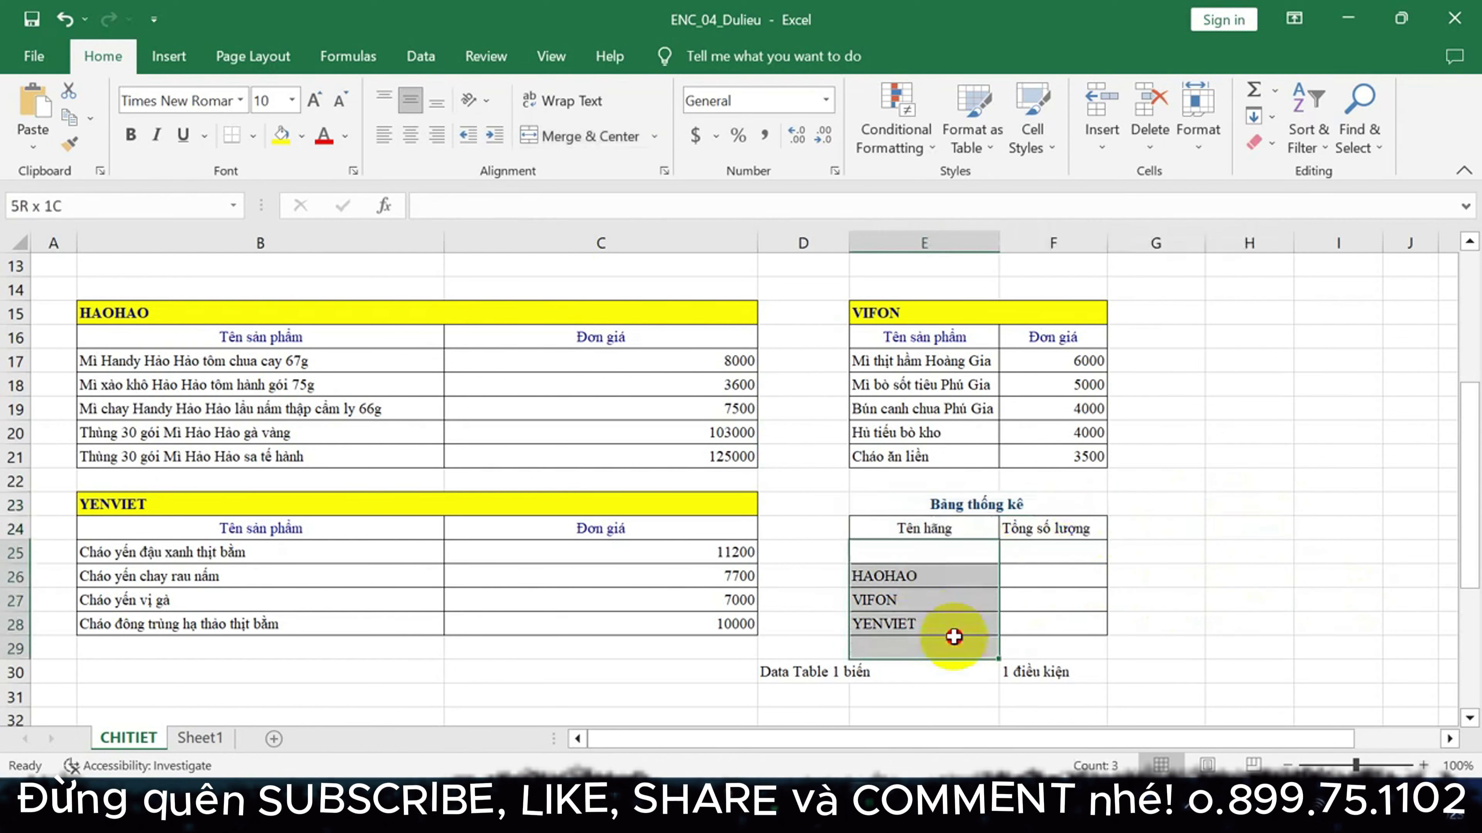
left_click_drag(1038, 528, 1296, 530)
left_click(1063, 561)
left_click_drag(1063, 565, 1215, 633)
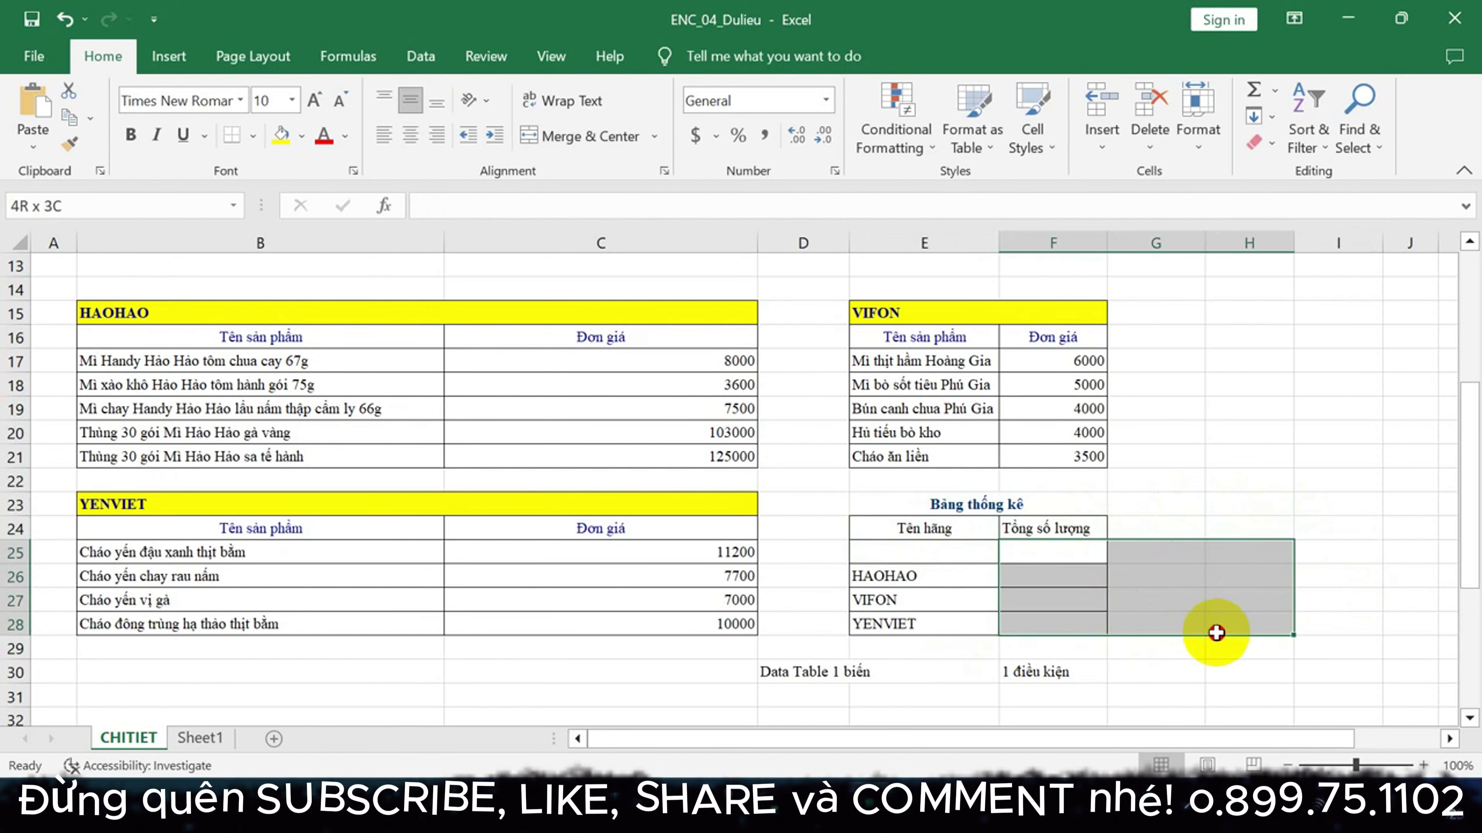
left_click(1225, 674)
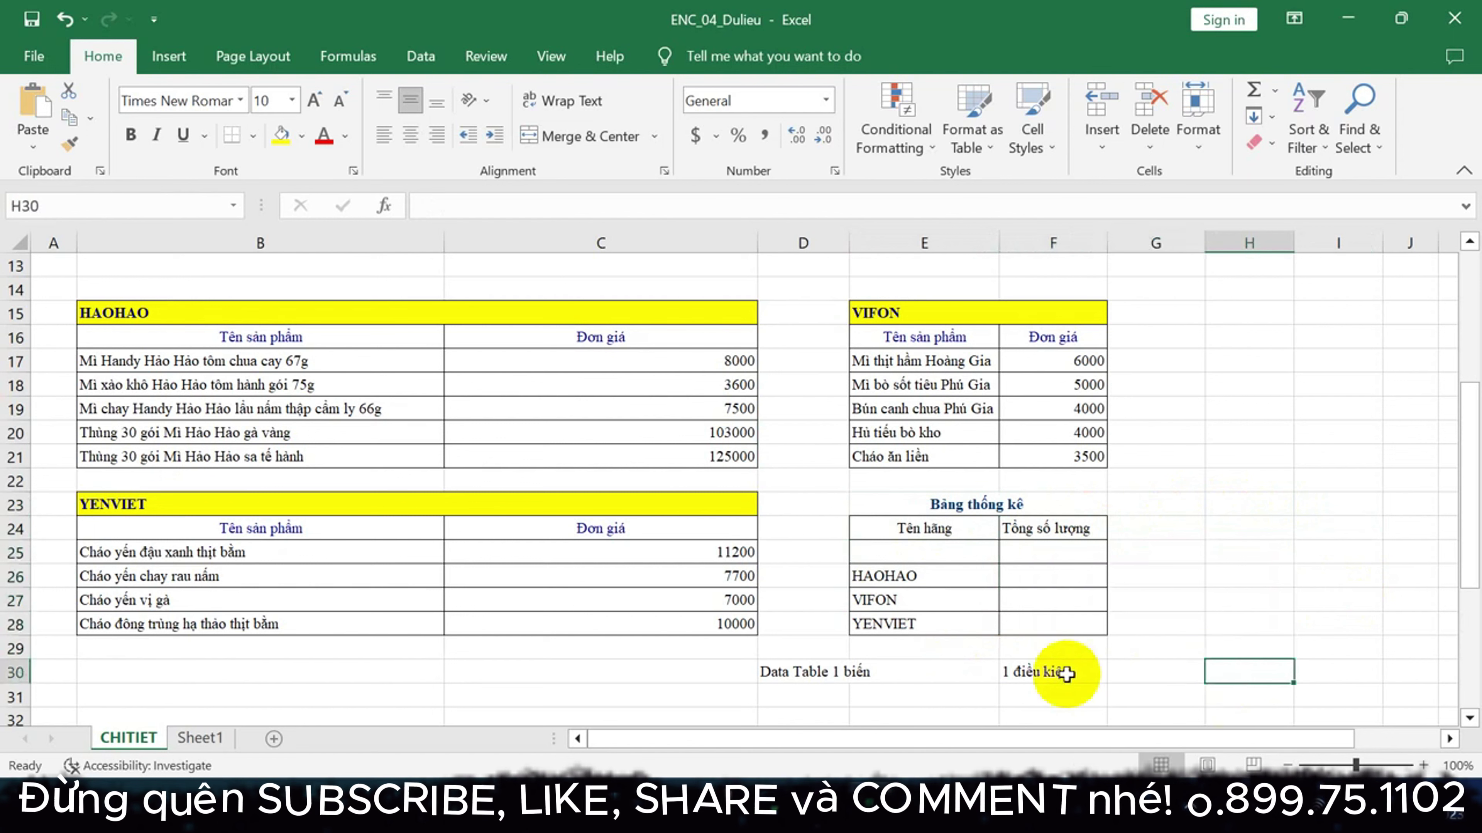
left_click(840, 697)
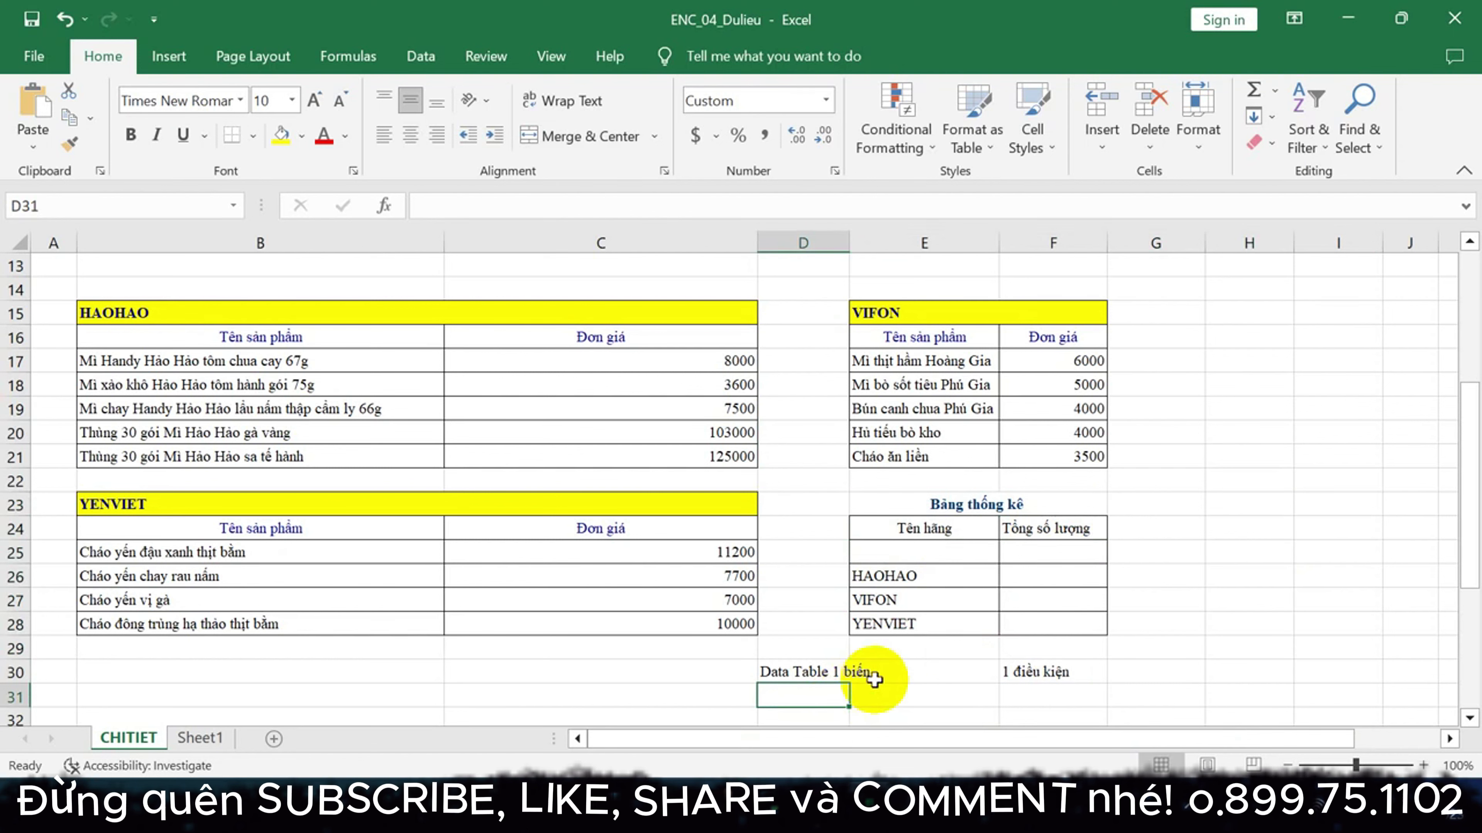
Enter the notes 'B1' in D31 and 'công thức mẫu' in E31
left_click(885, 702)
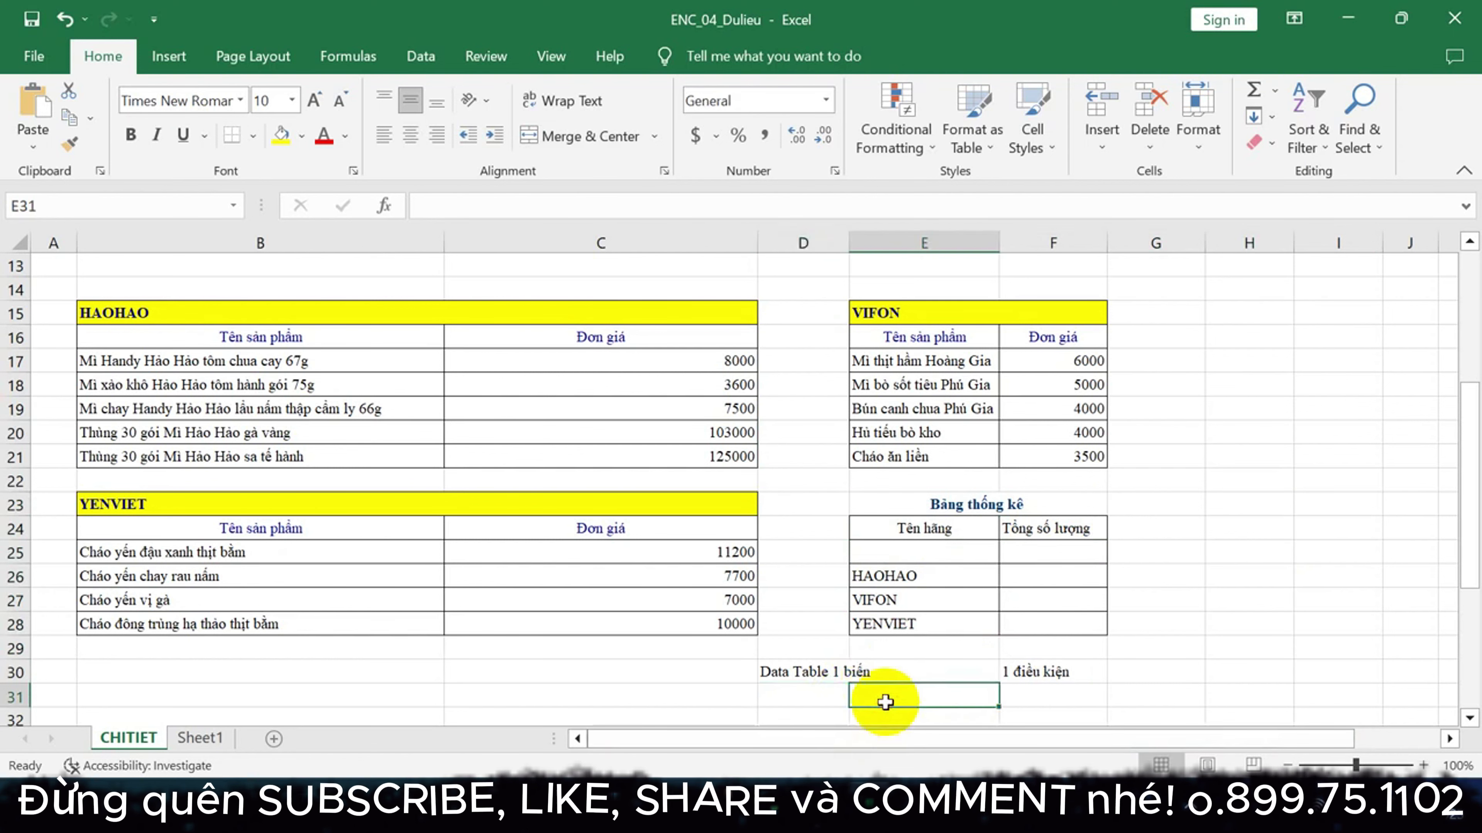
left_click(813, 703)
type("B1")
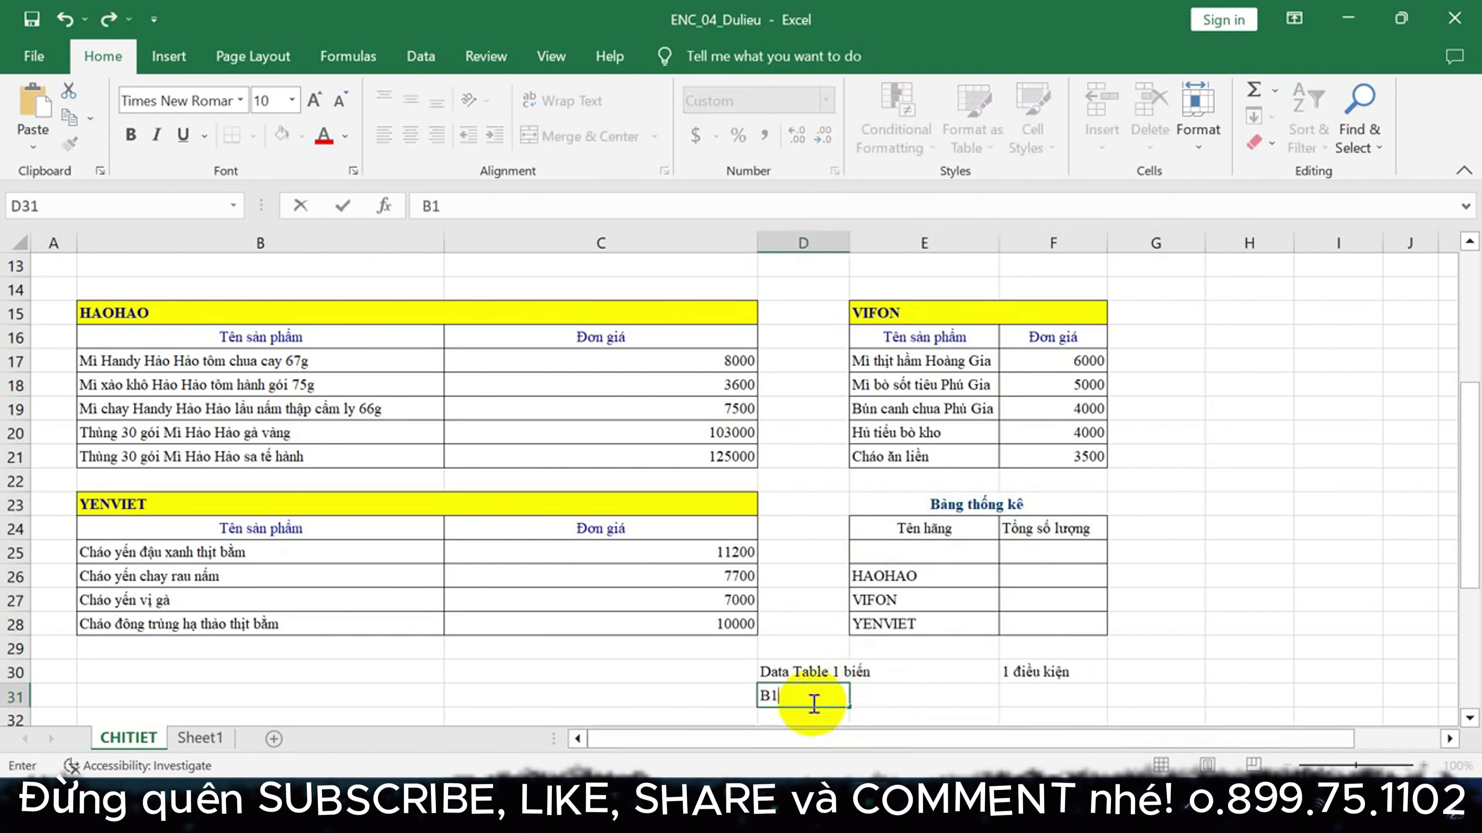
key("Tab")
type("cô")
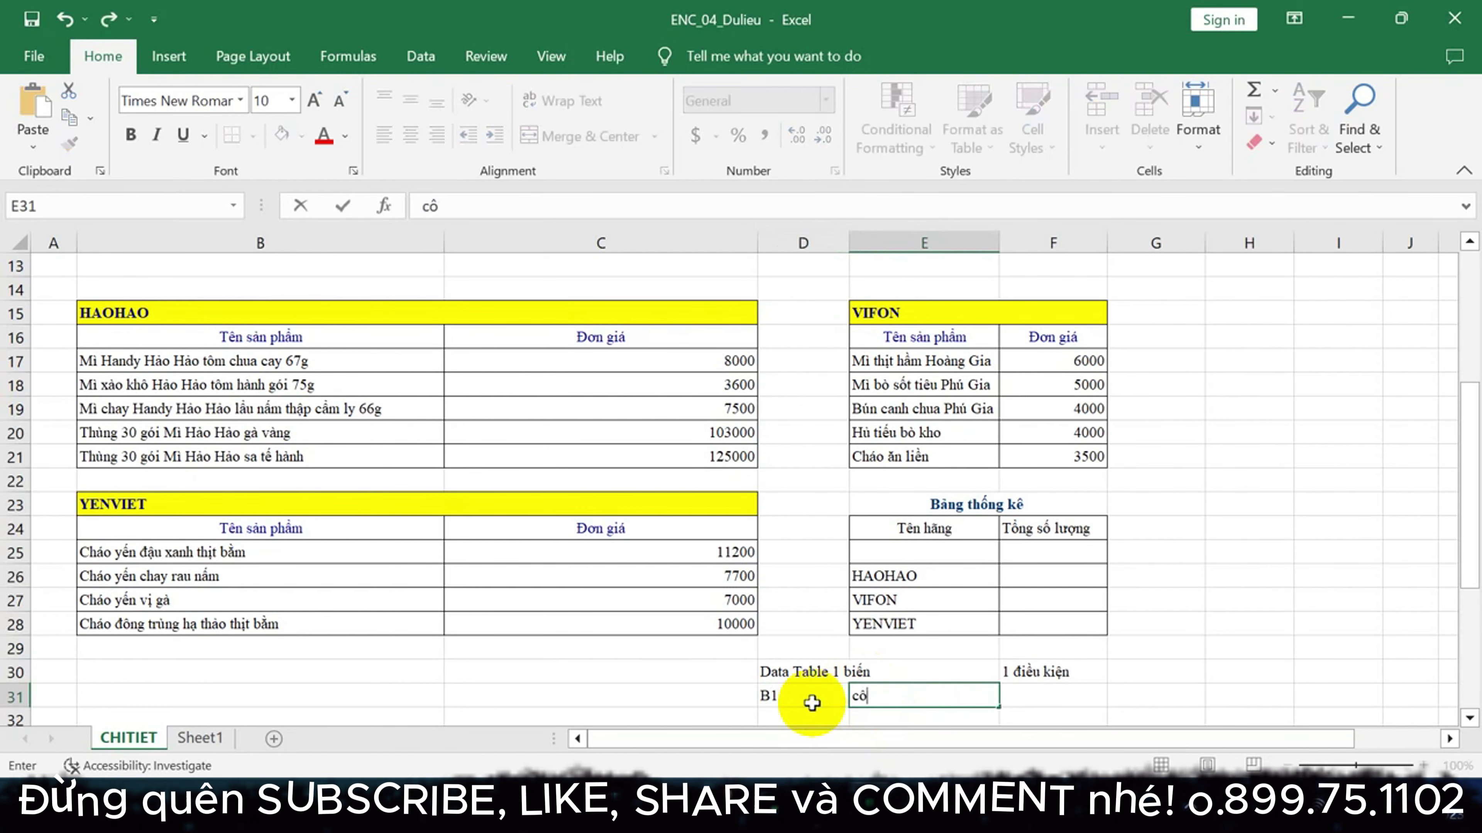
type("x")
key("Return")
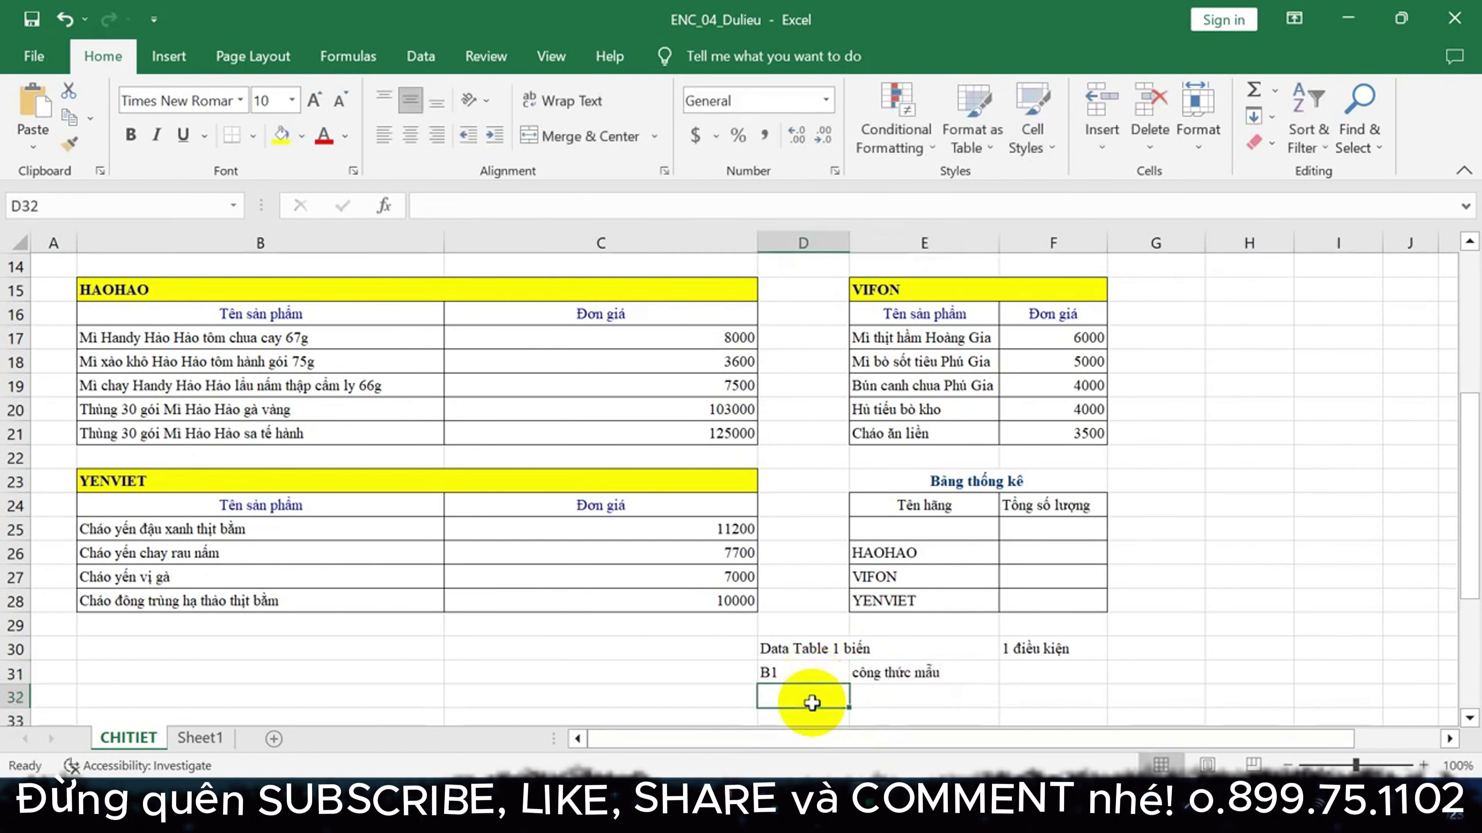
Enter 'Sum(IF(cột giá trị = giá trị đk, cột tính tổng))' in F31 as the pattern note
key("Up")
key("Right")
key("Right")
type("SU")
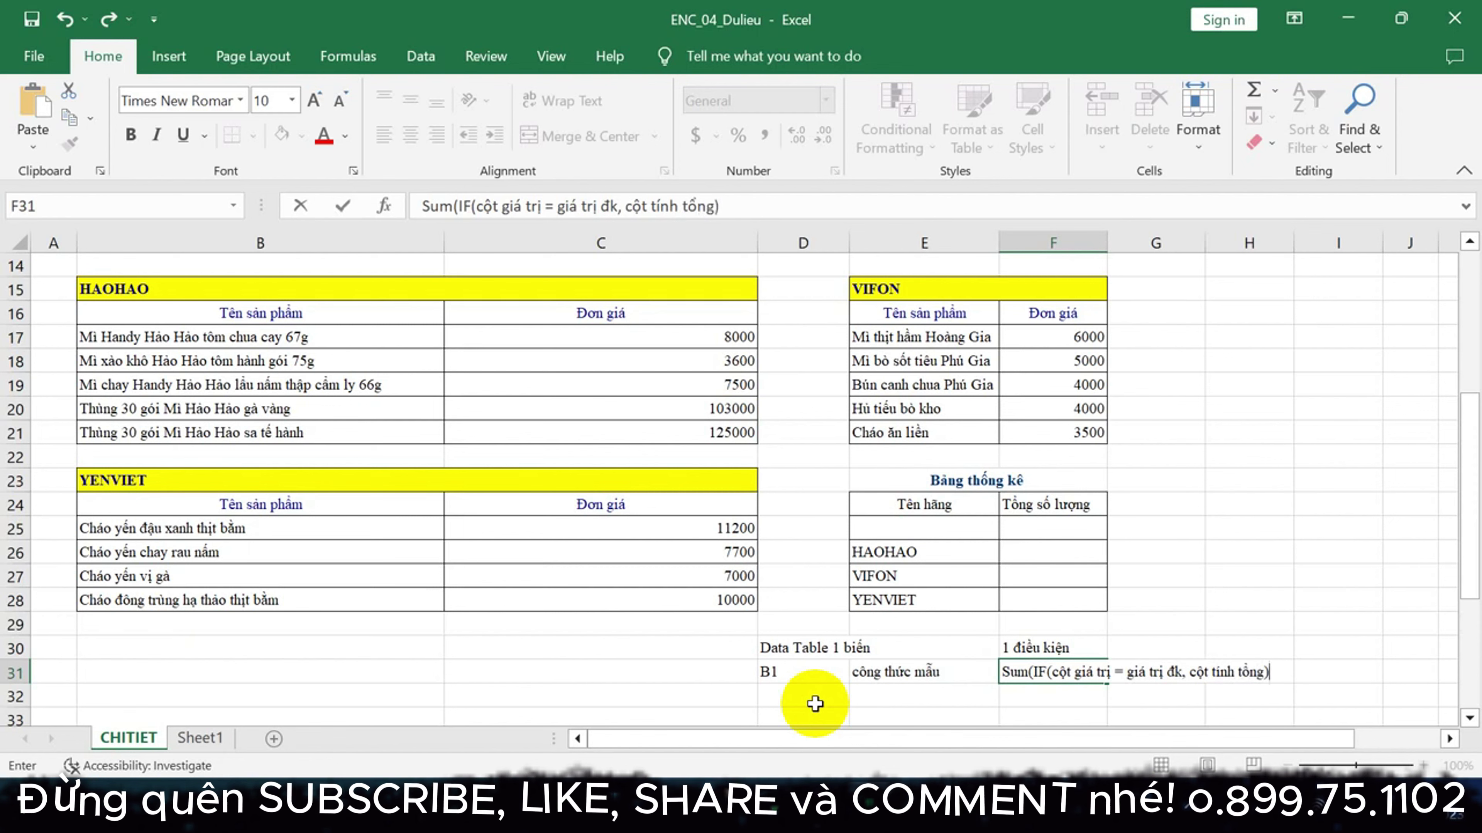
key("Return")
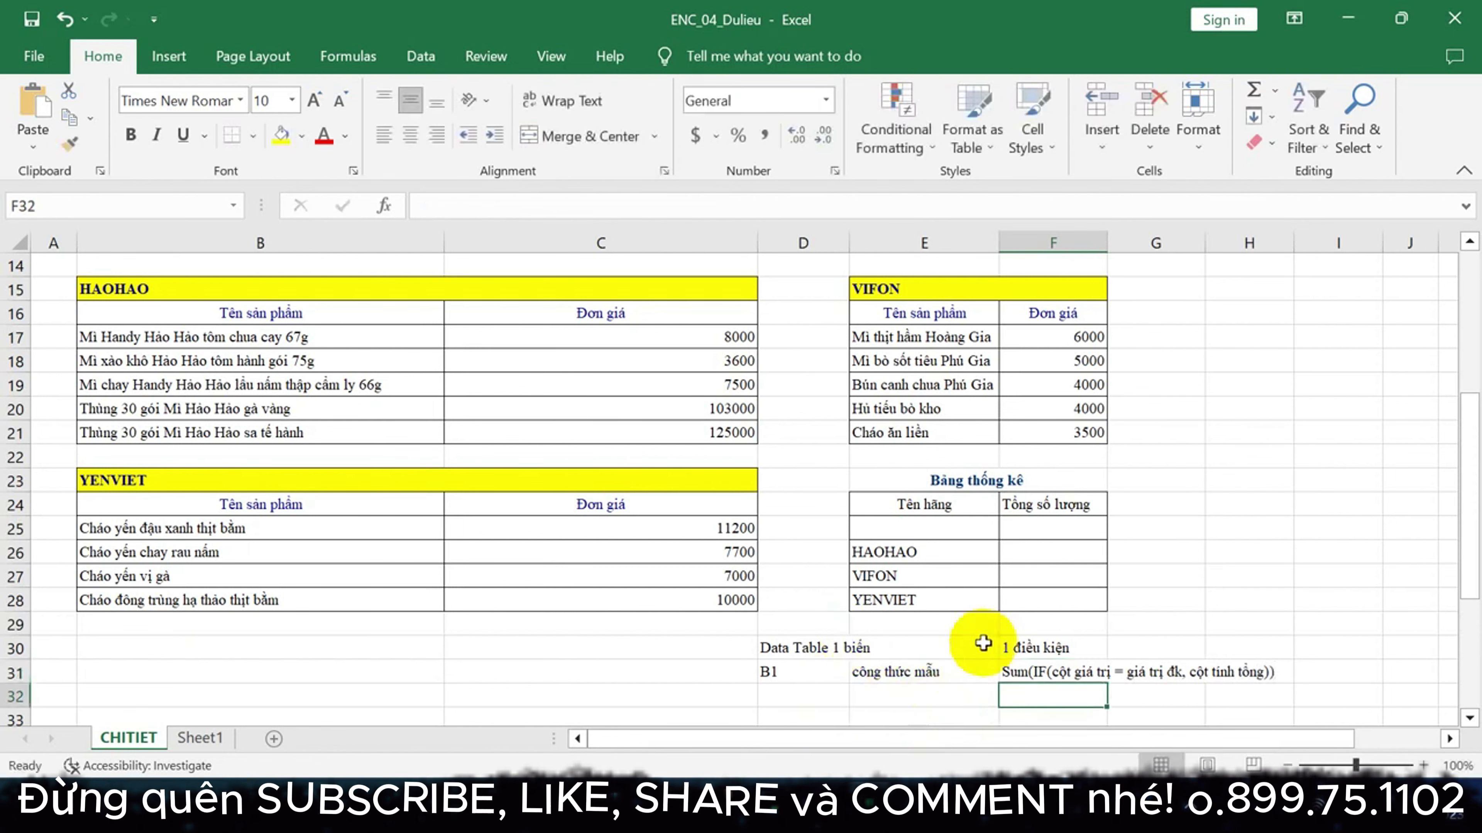
scroll(1039, 712, "up", 1)
scroll(1049, 700, "down", 1)
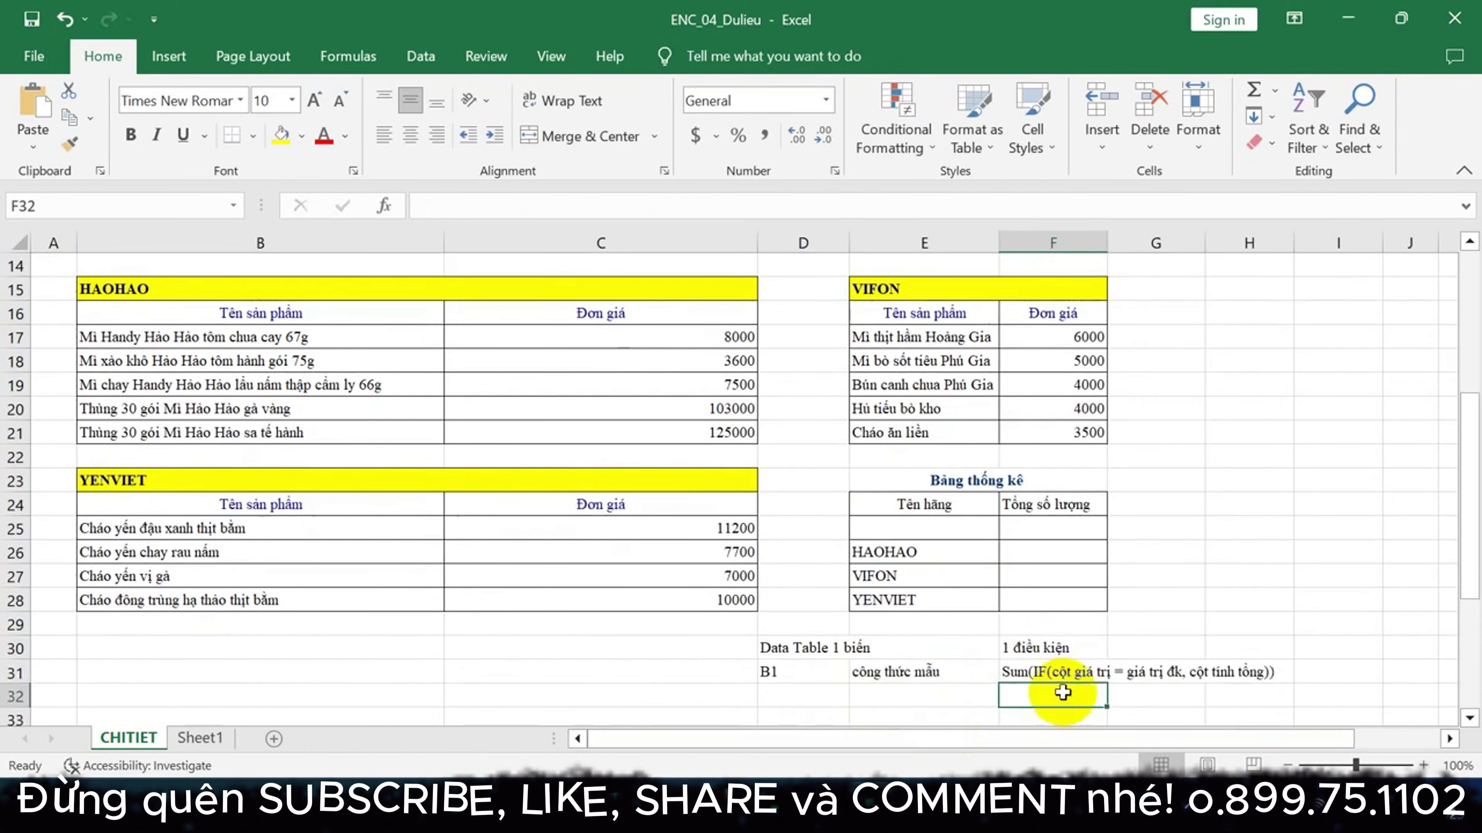
left_click(1075, 672)
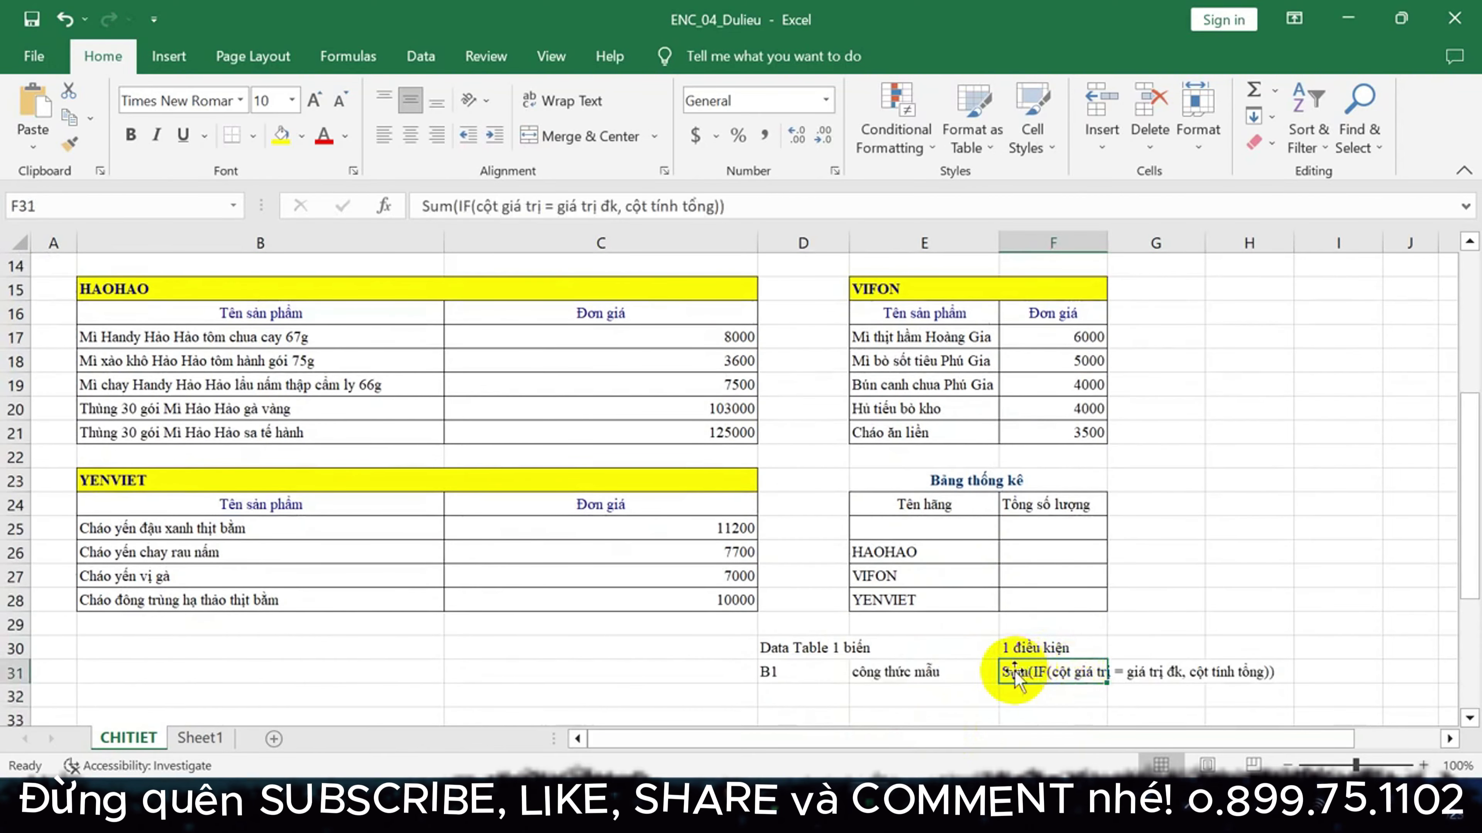
left_click(948, 528)
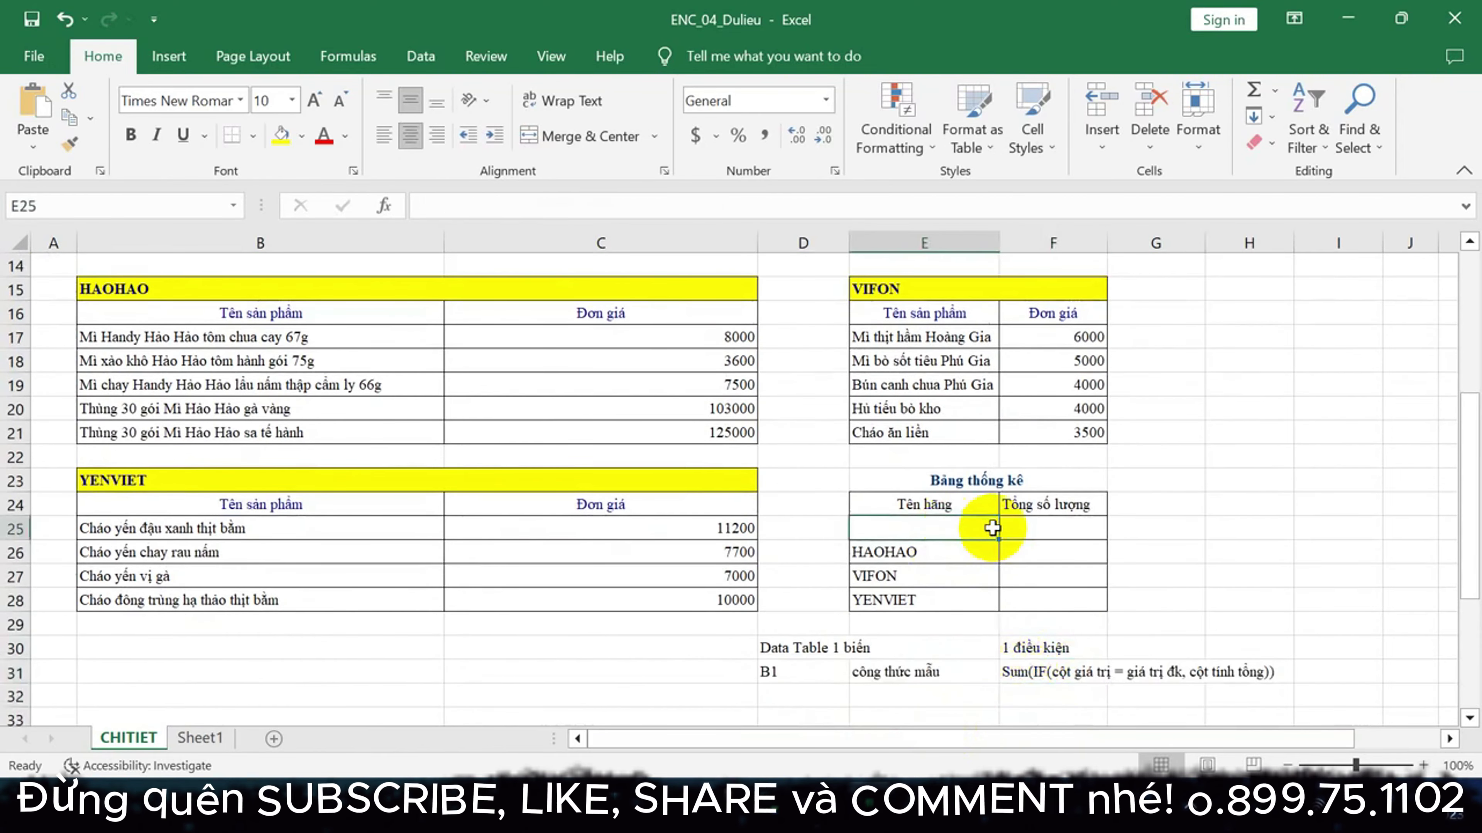
left_click(1055, 526)
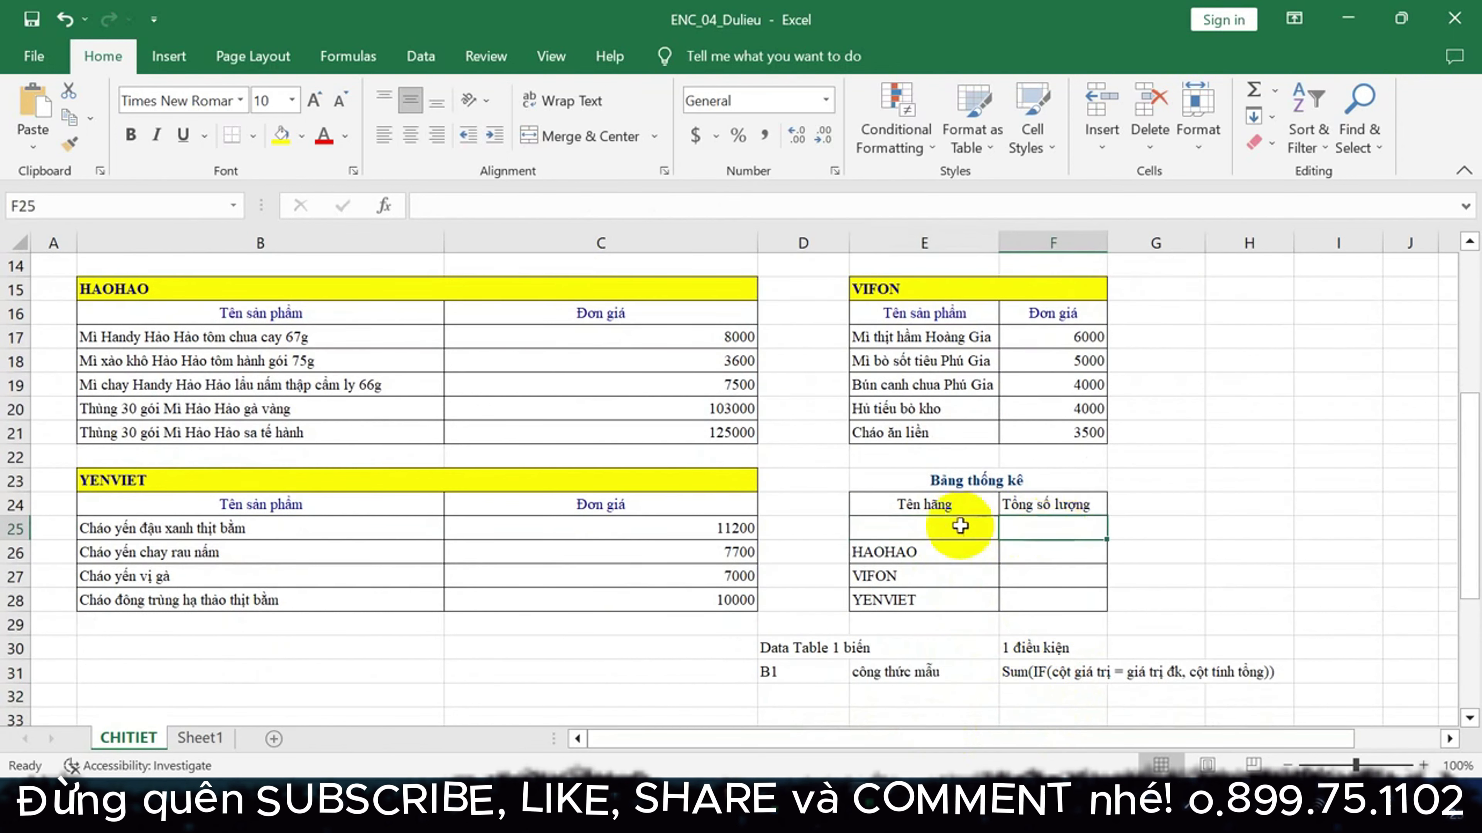
left_click(956, 556)
key("Down")
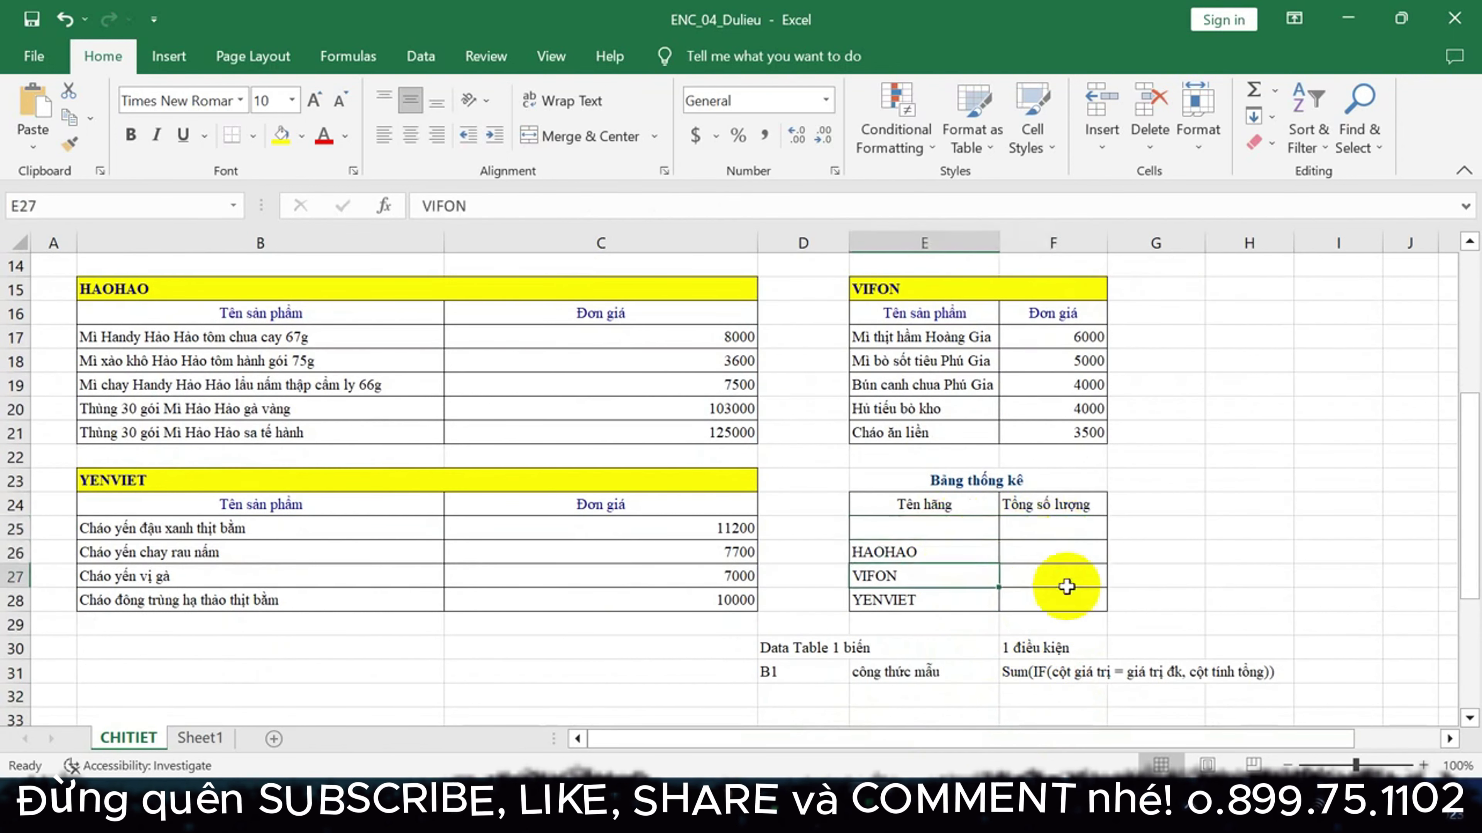
key("Down")
left_click(940, 529)
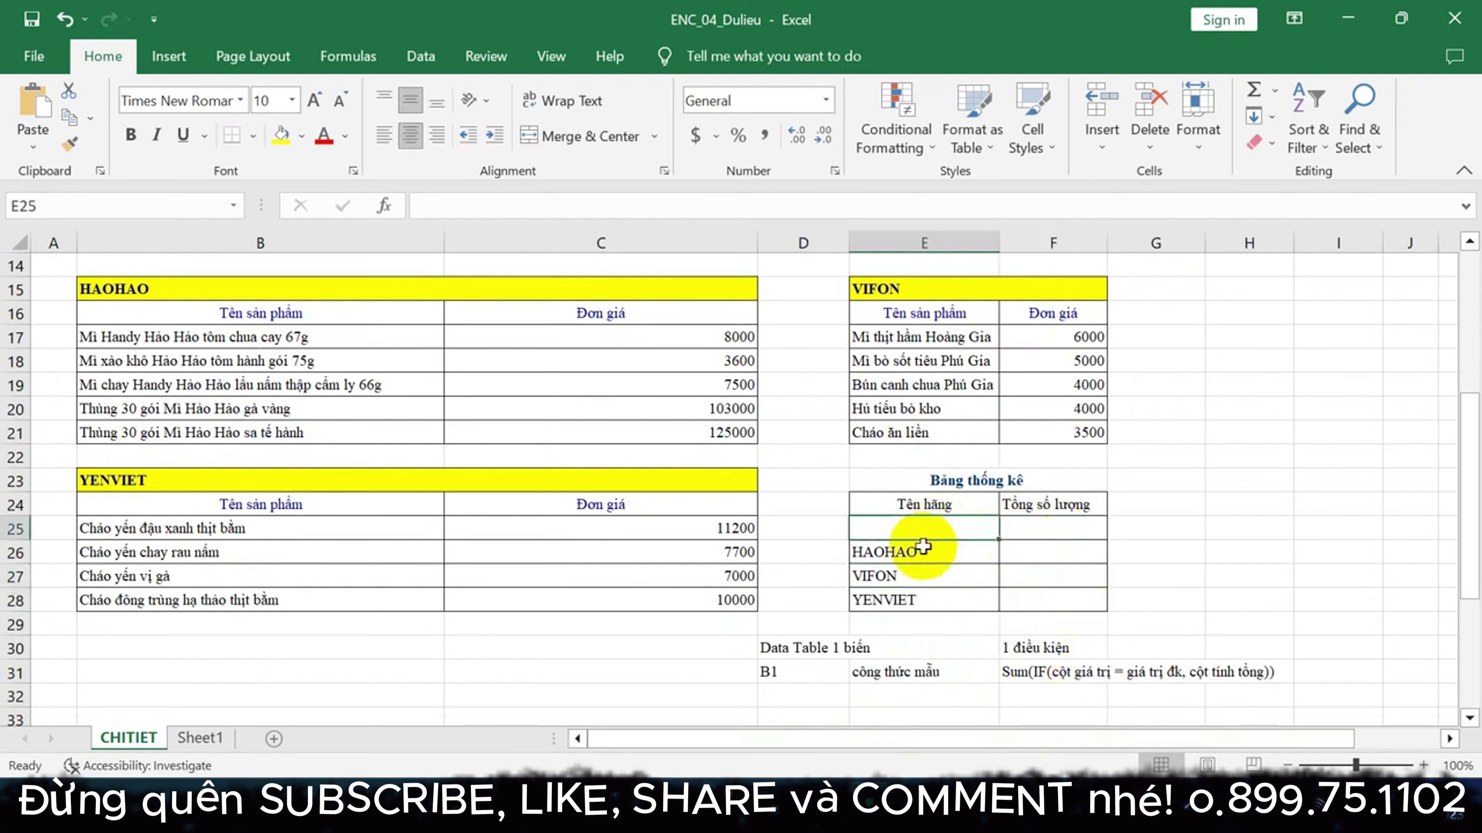
scroll(165, 314, "up", 2)
scroll(188, 347, "up", 2)
left_click_drag(209, 341, 290, 550)
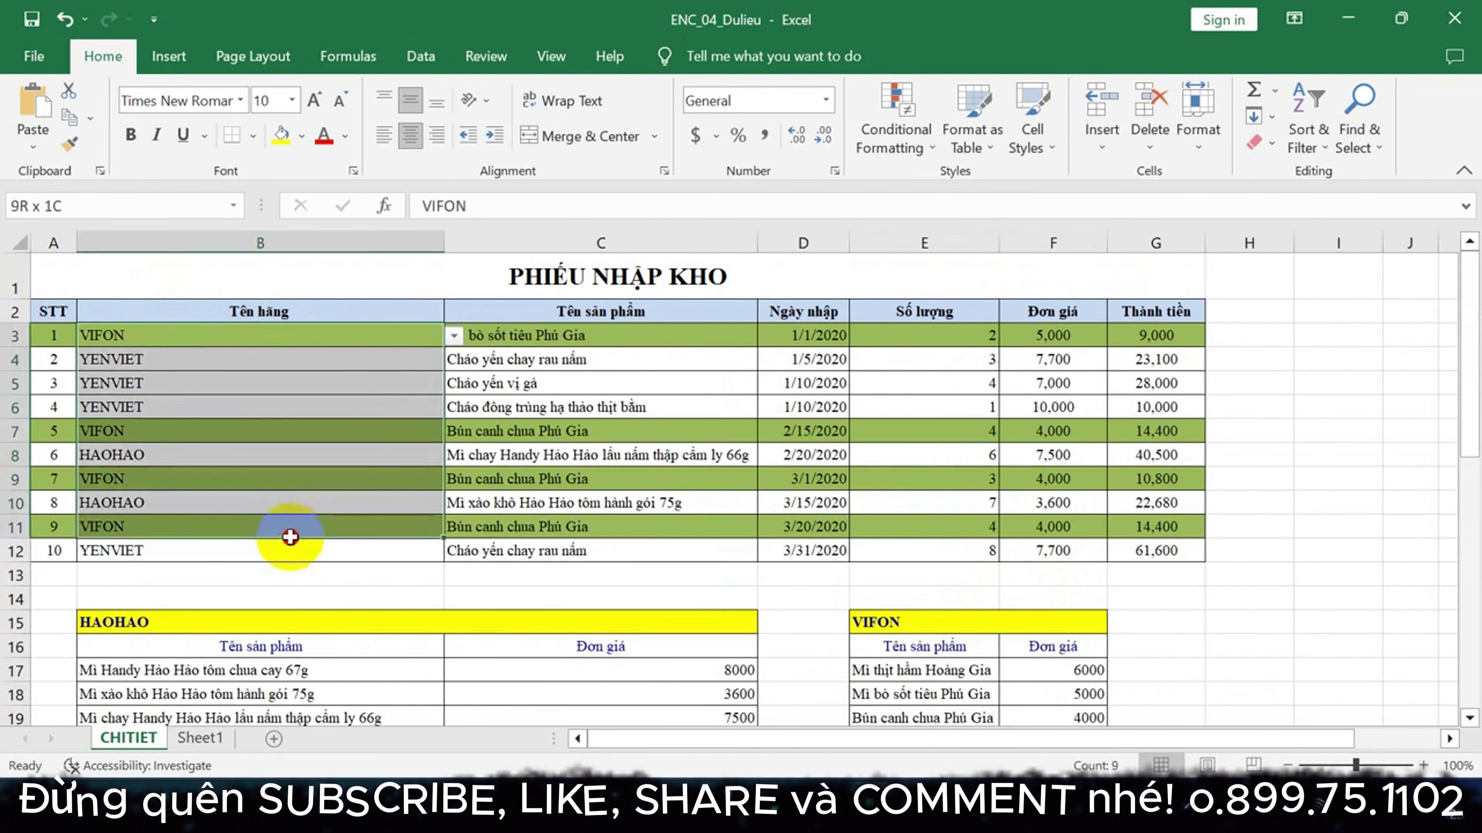
scroll(288, 542, "down", 4)
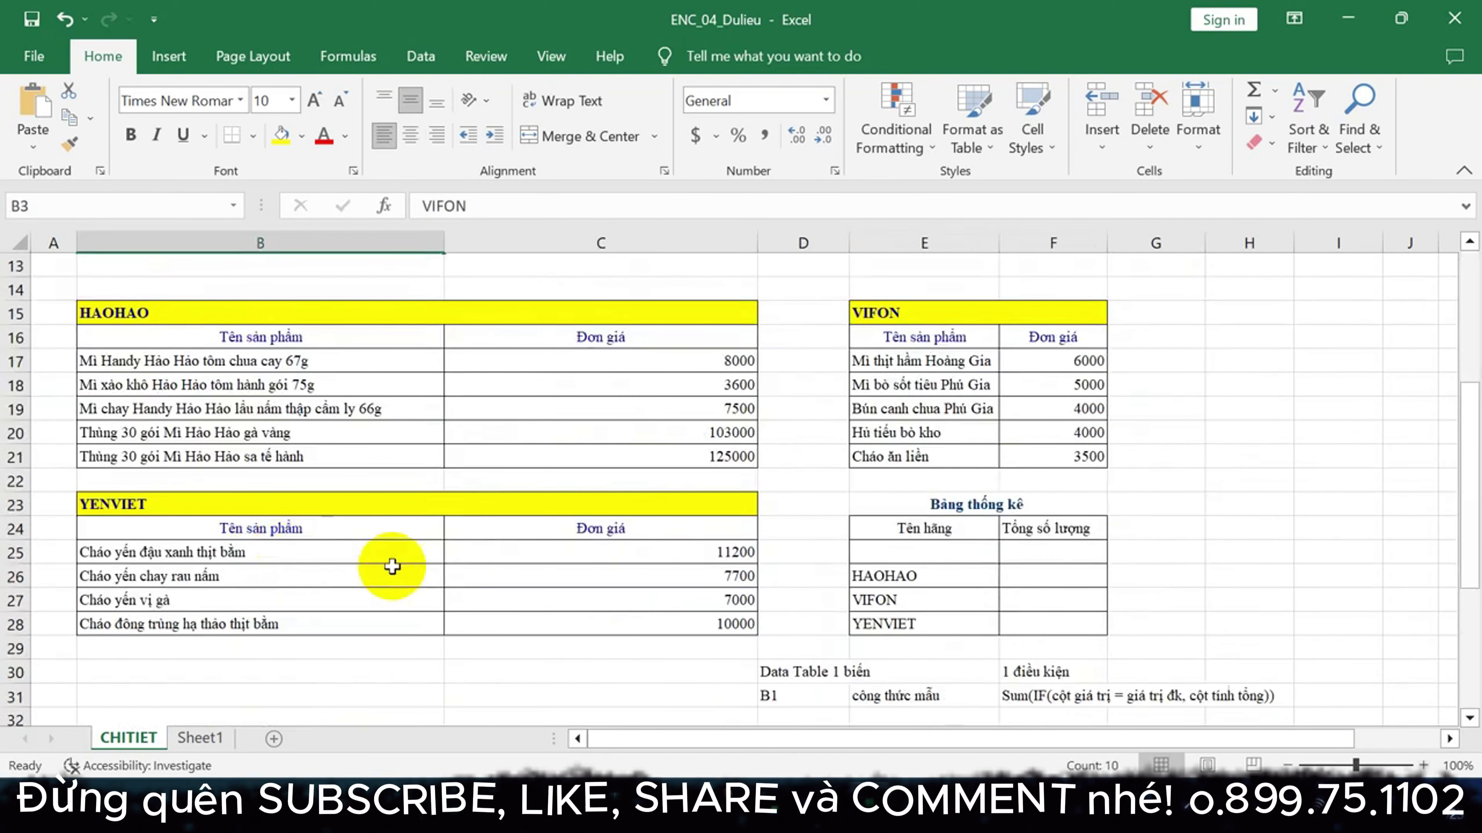
left_click(926, 528)
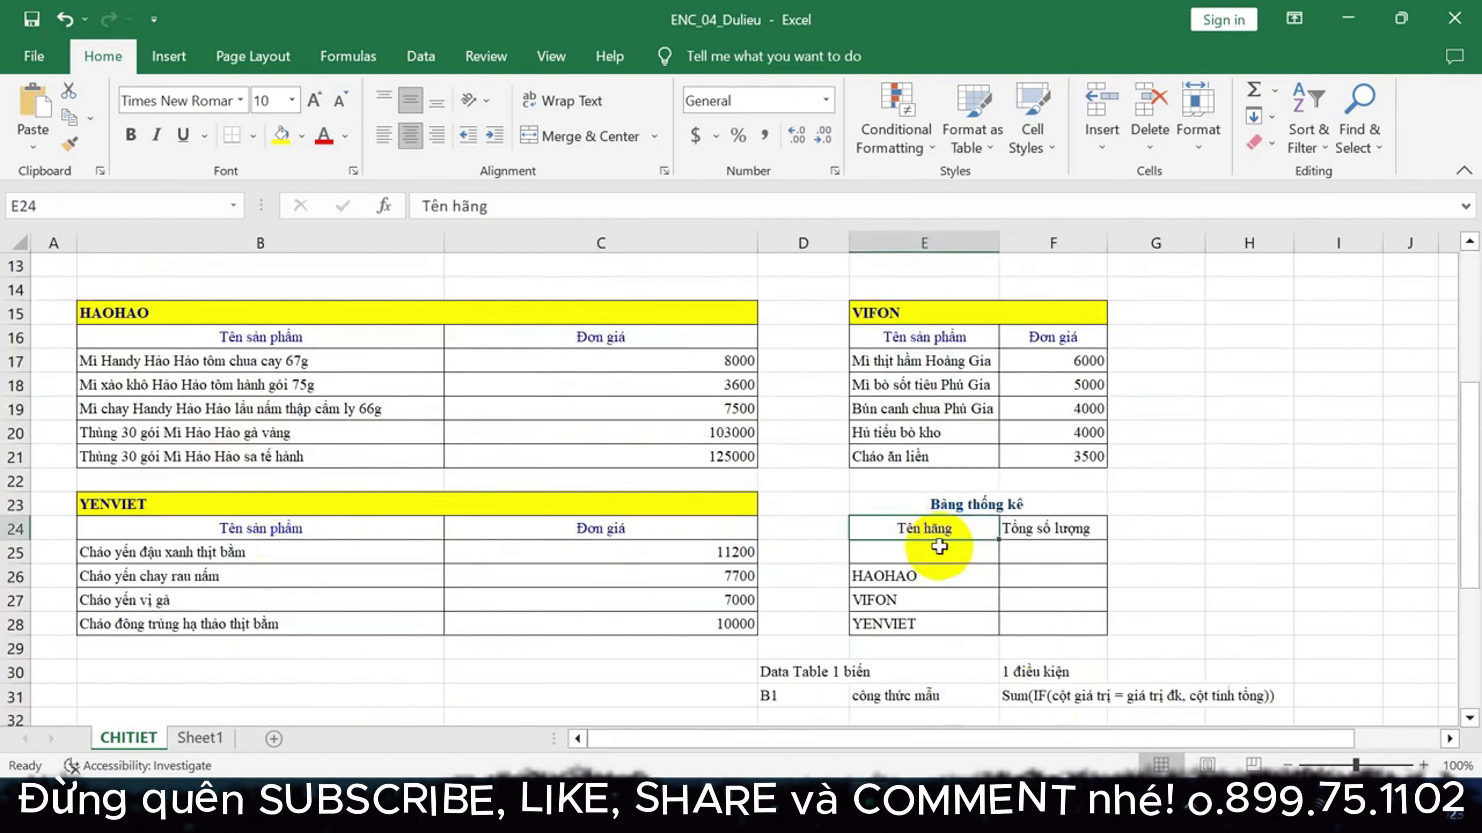
left_click_drag(935, 552, 936, 622)
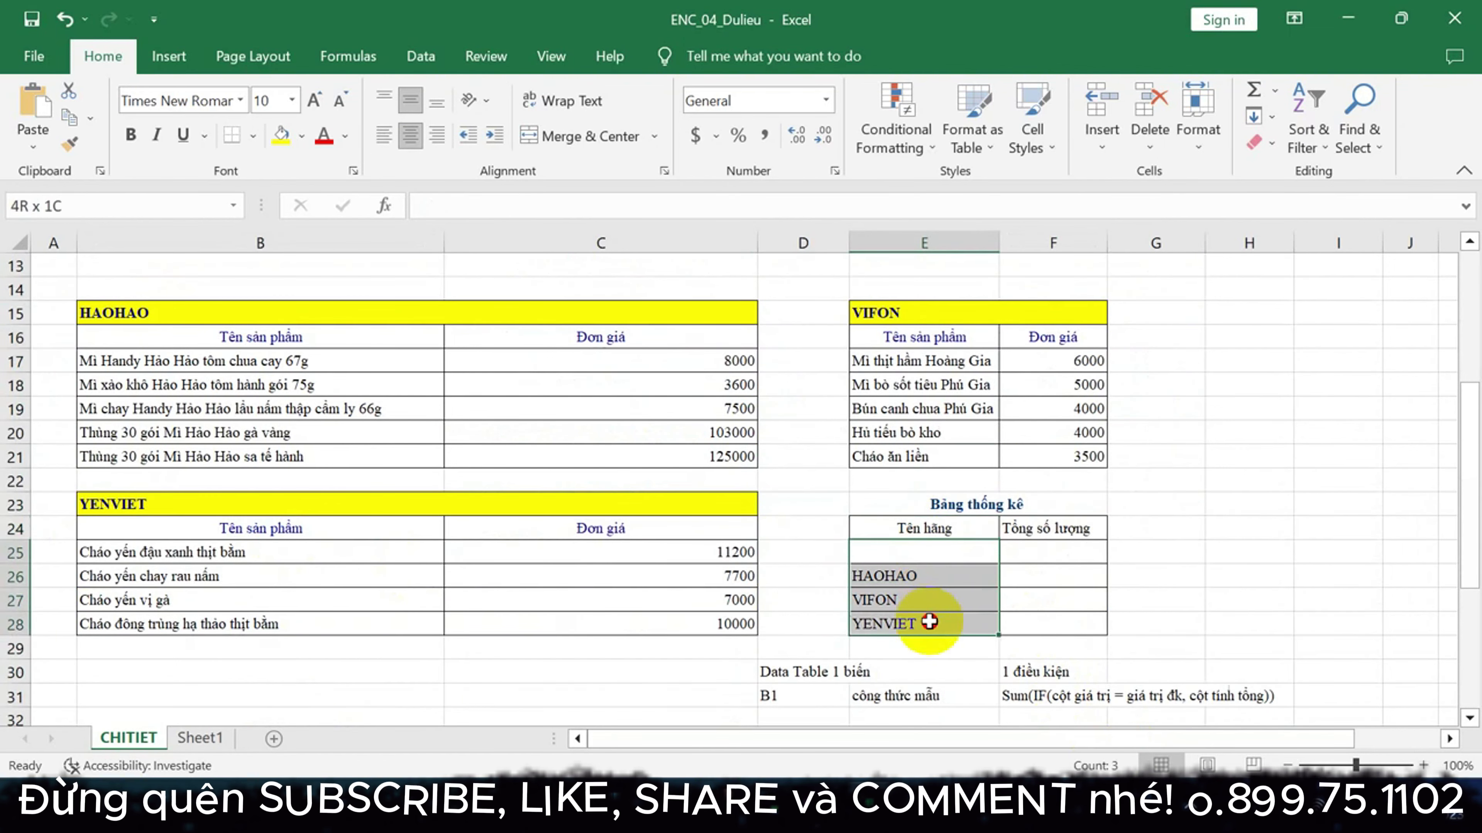
scroll(800, 592, "up", 1)
scroll(801, 592, "up", 1)
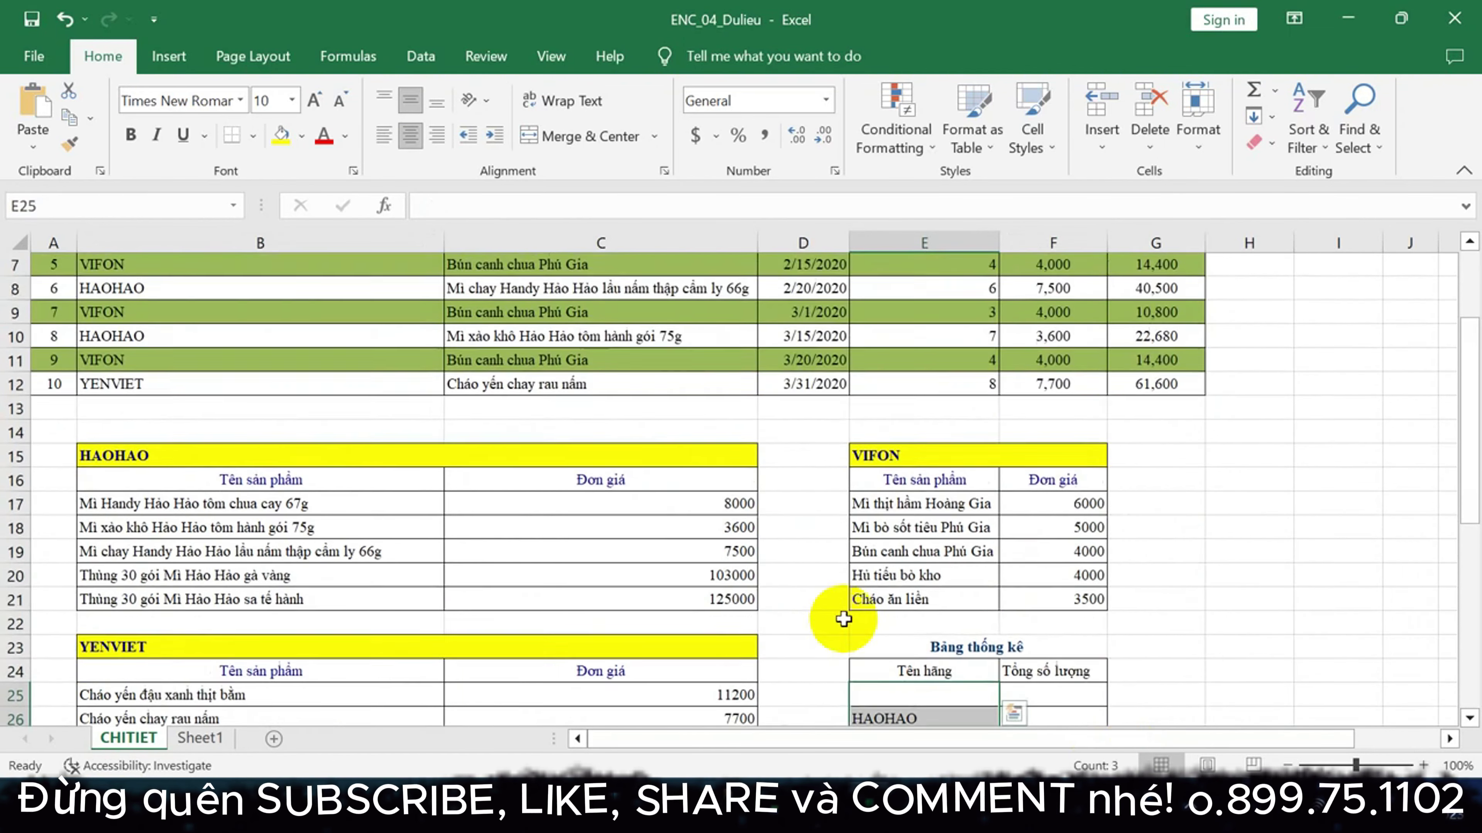
left_click(922, 672)
scroll(927, 665, "down", 3)
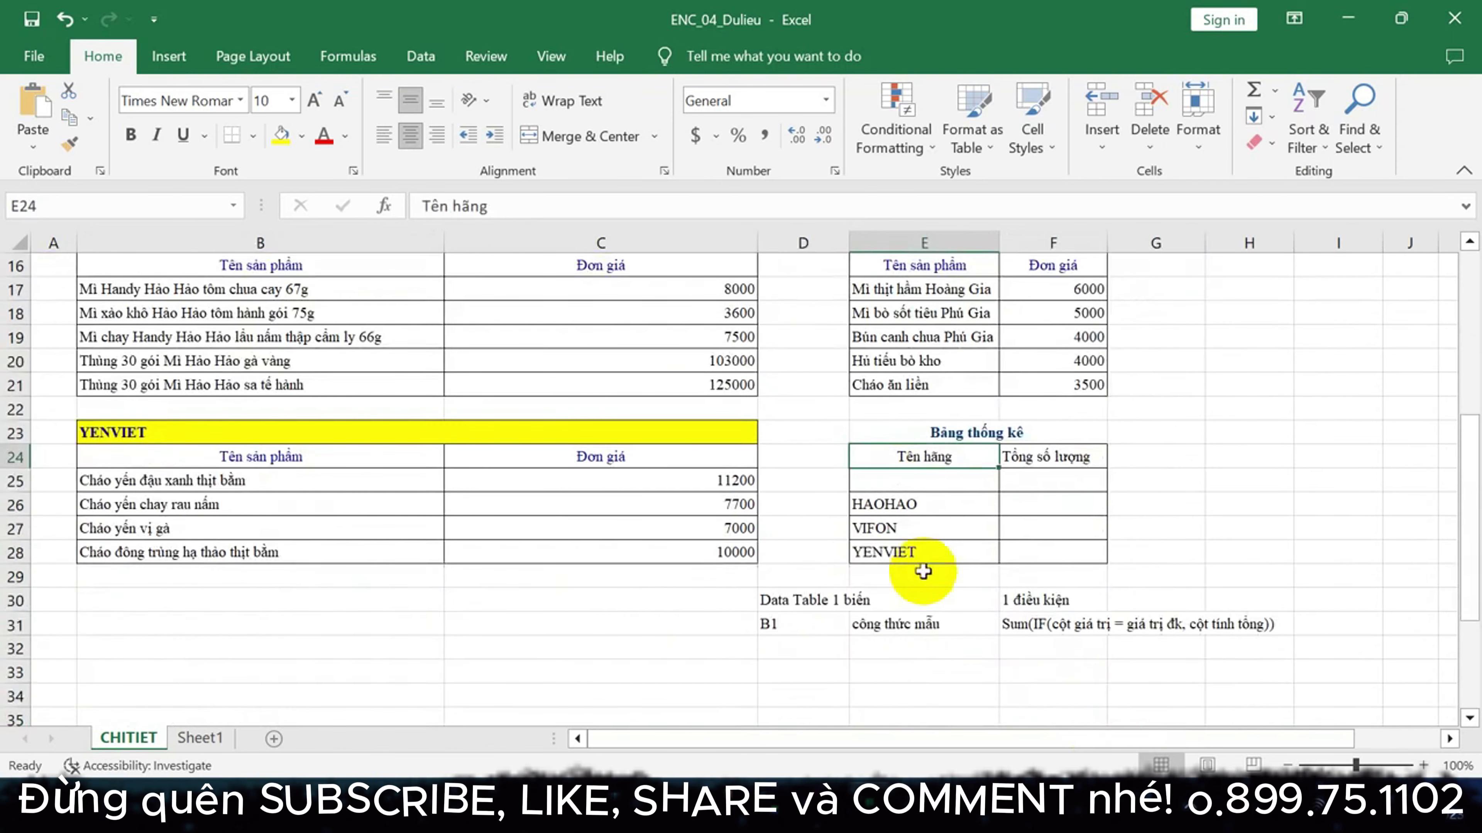
left_click(1006, 478)
left_click(928, 501)
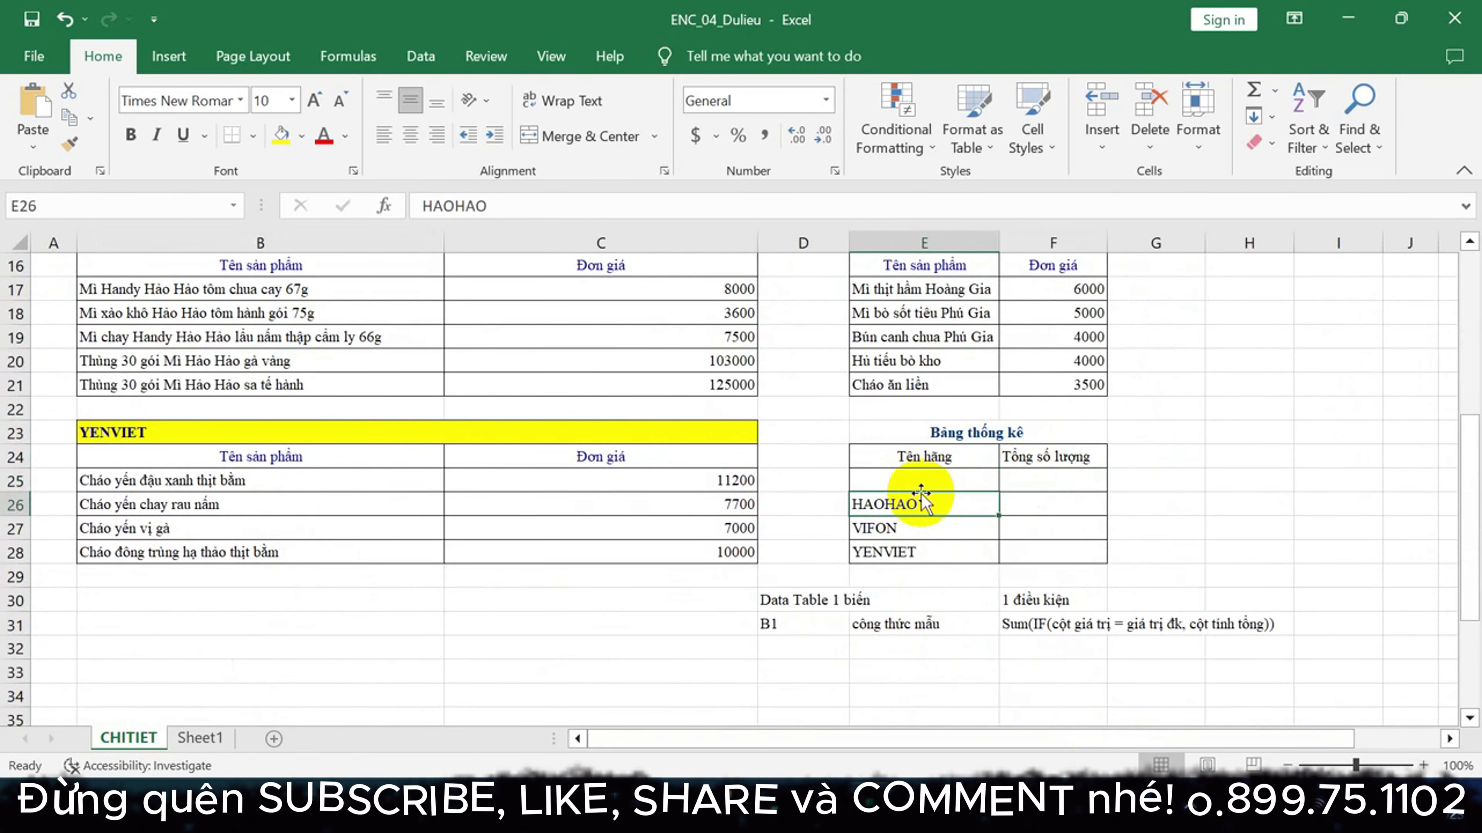
left_click(924, 464)
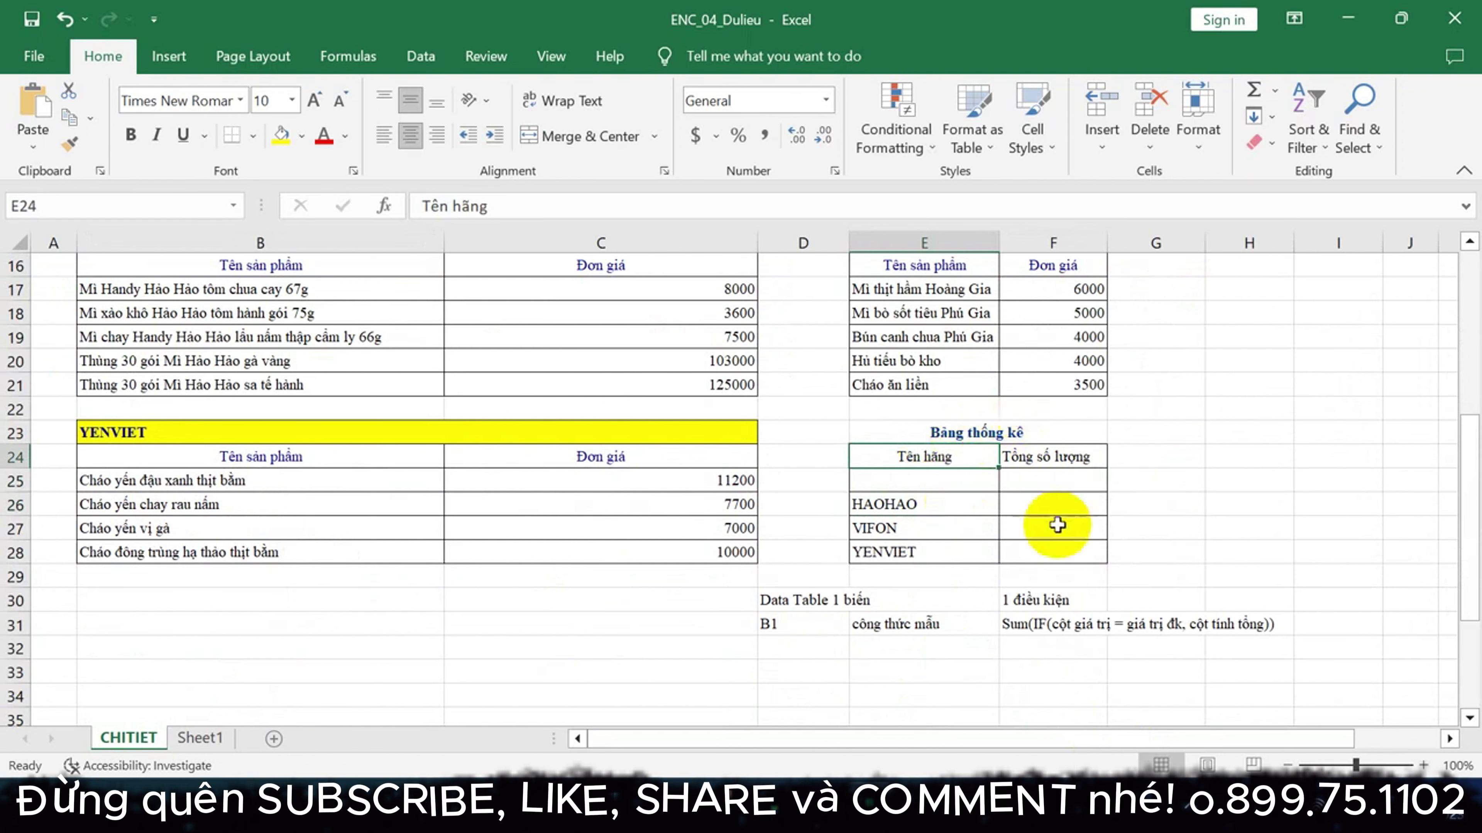
left_click(1053, 481)
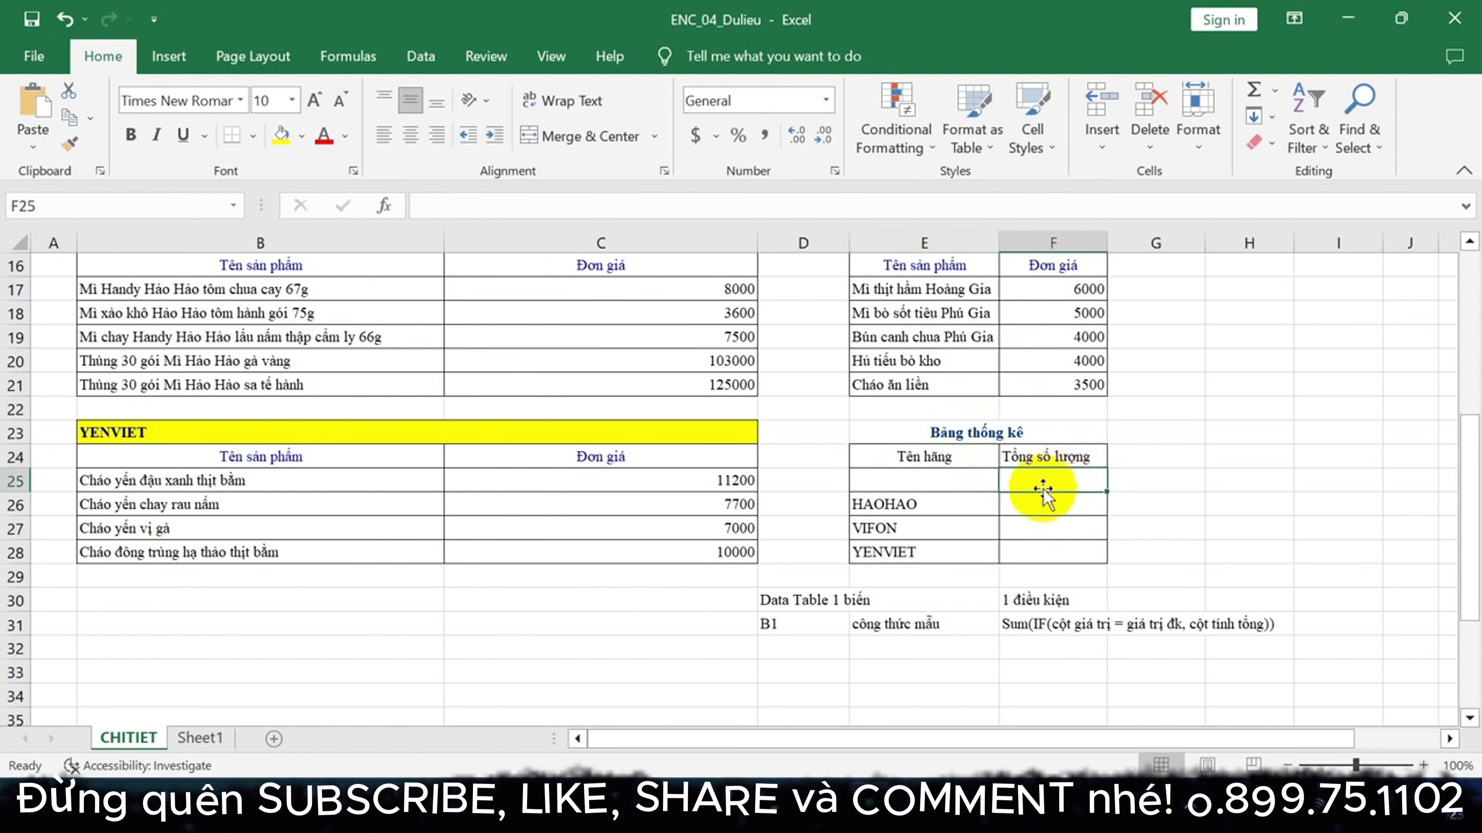
left_click(954, 477)
left_click(1062, 504)
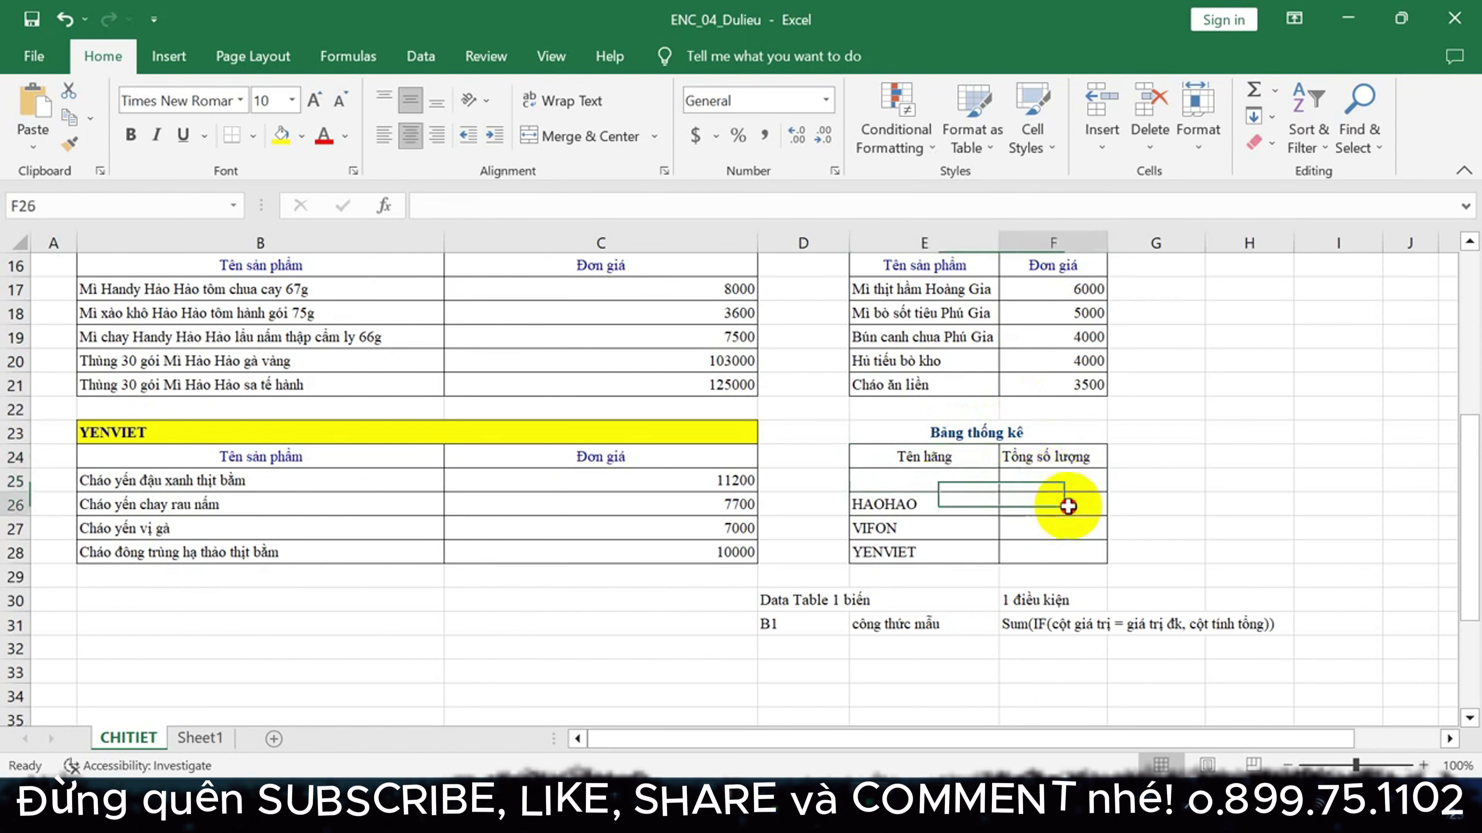
left_click(945, 505)
left_click(1047, 527)
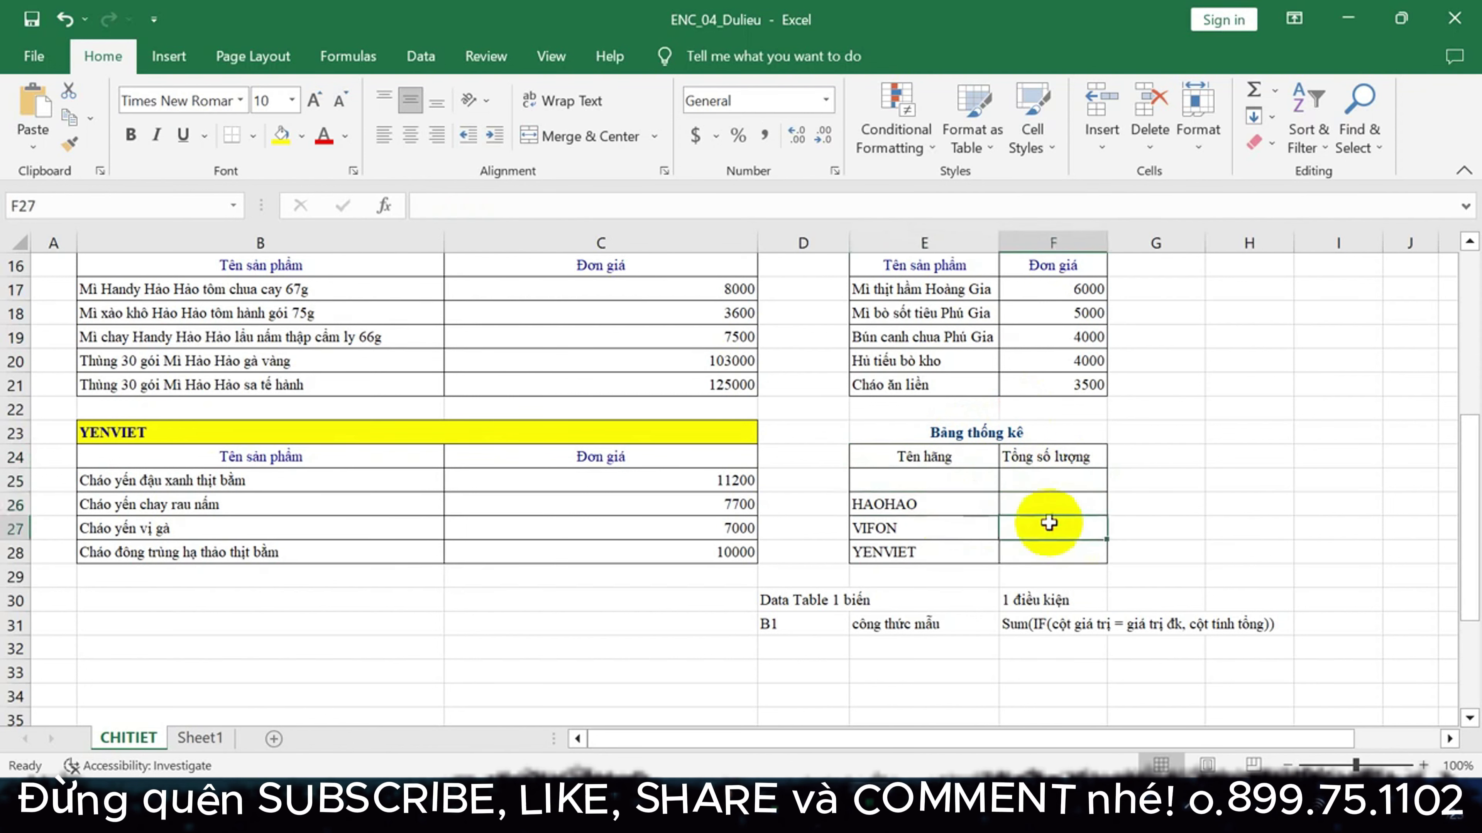
left_click(948, 528)
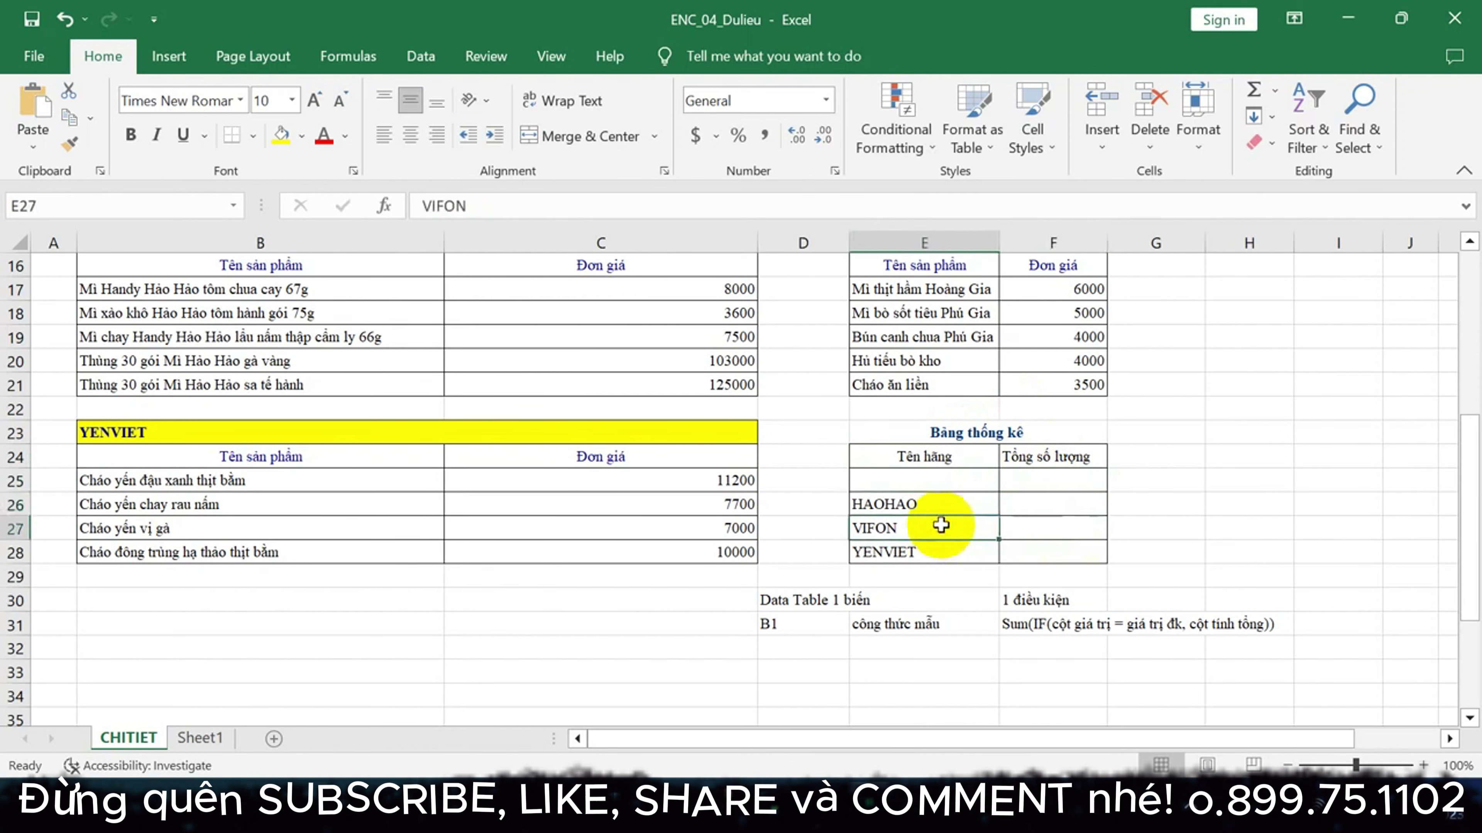
left_click(1048, 556)
left_click(910, 551)
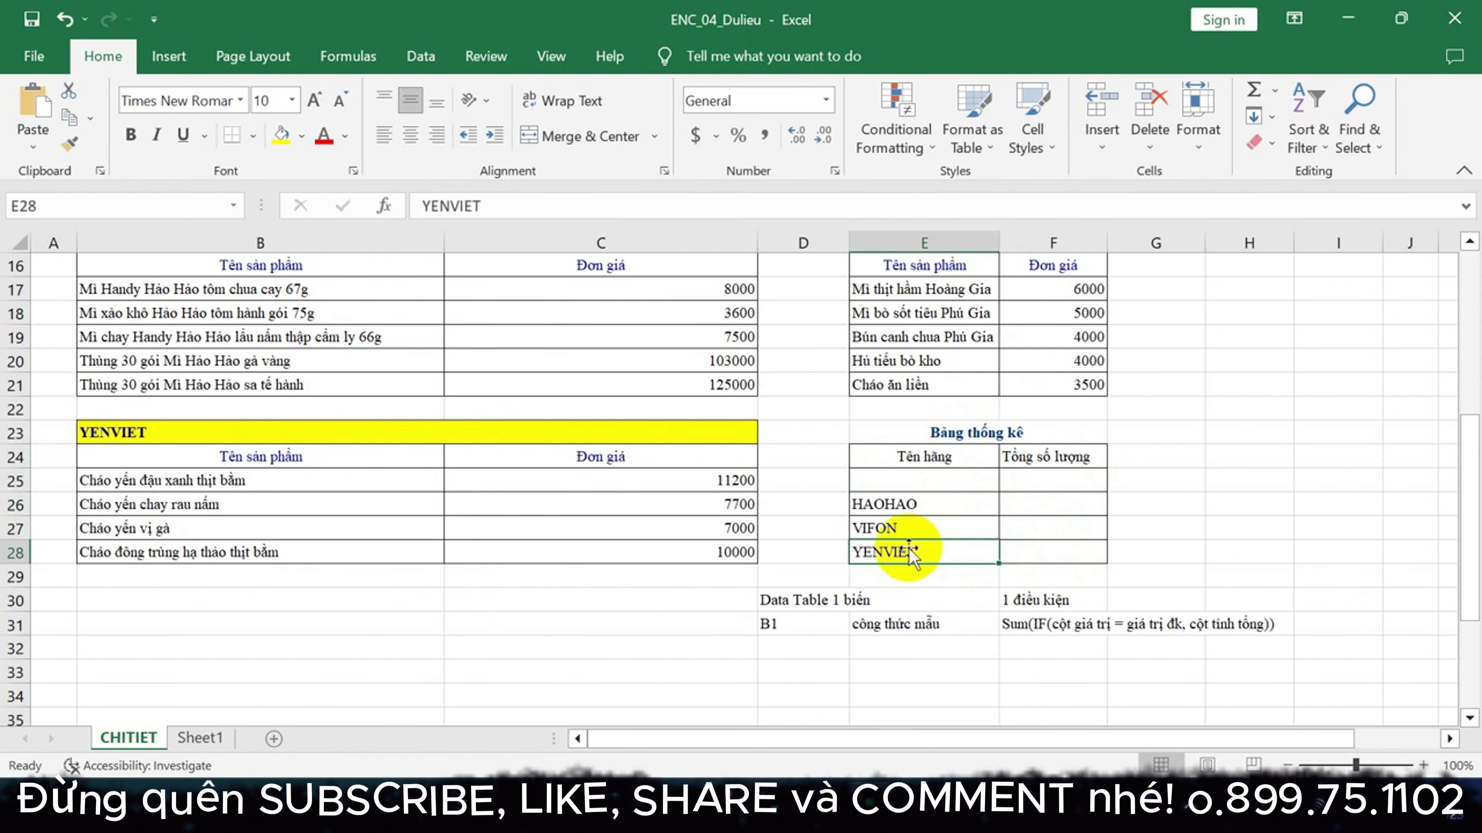
left_click(919, 481)
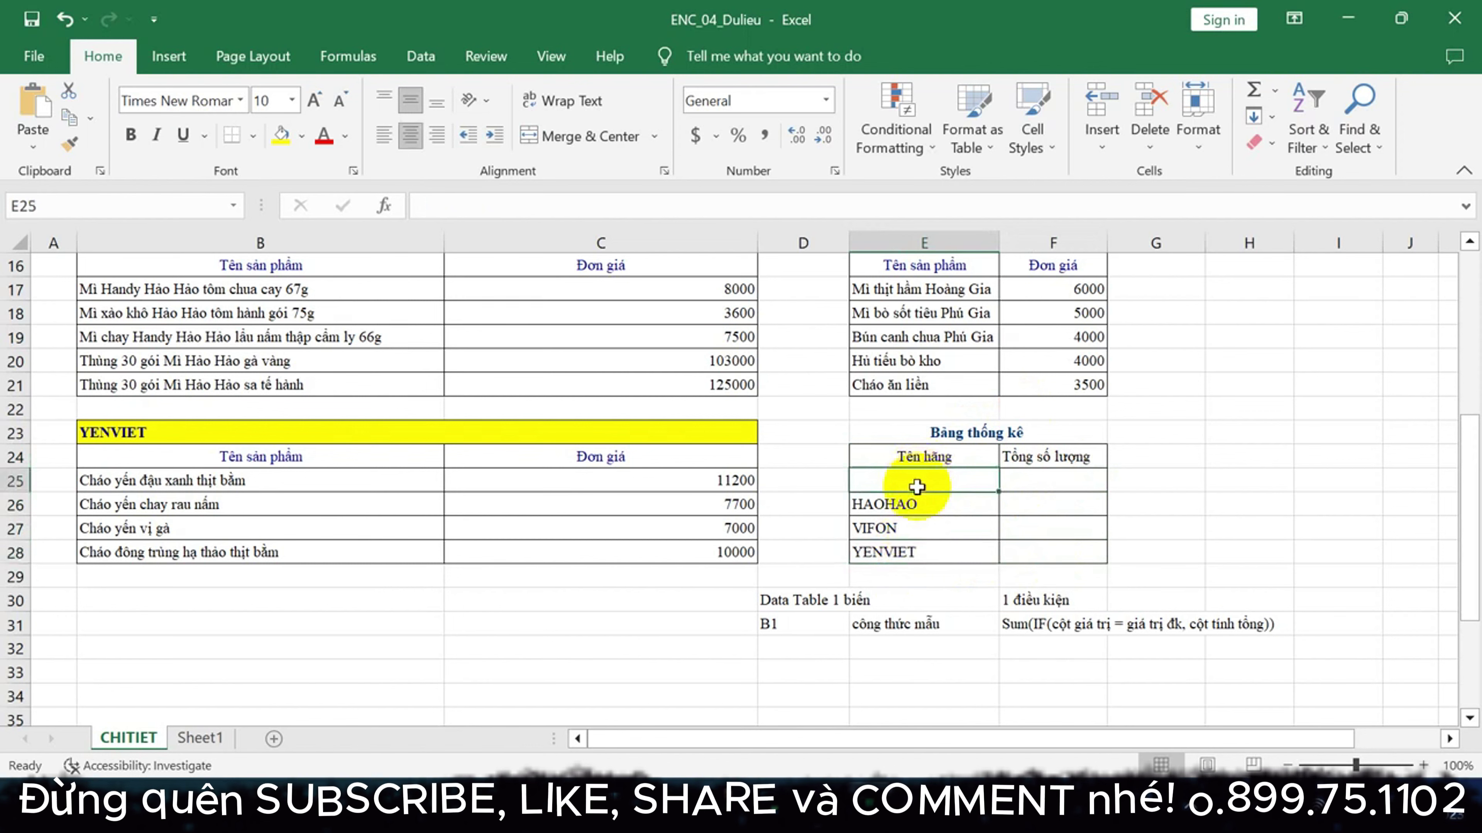
scroll(927, 525, "up", 3)
scroll(1095, 697, "down", 3)
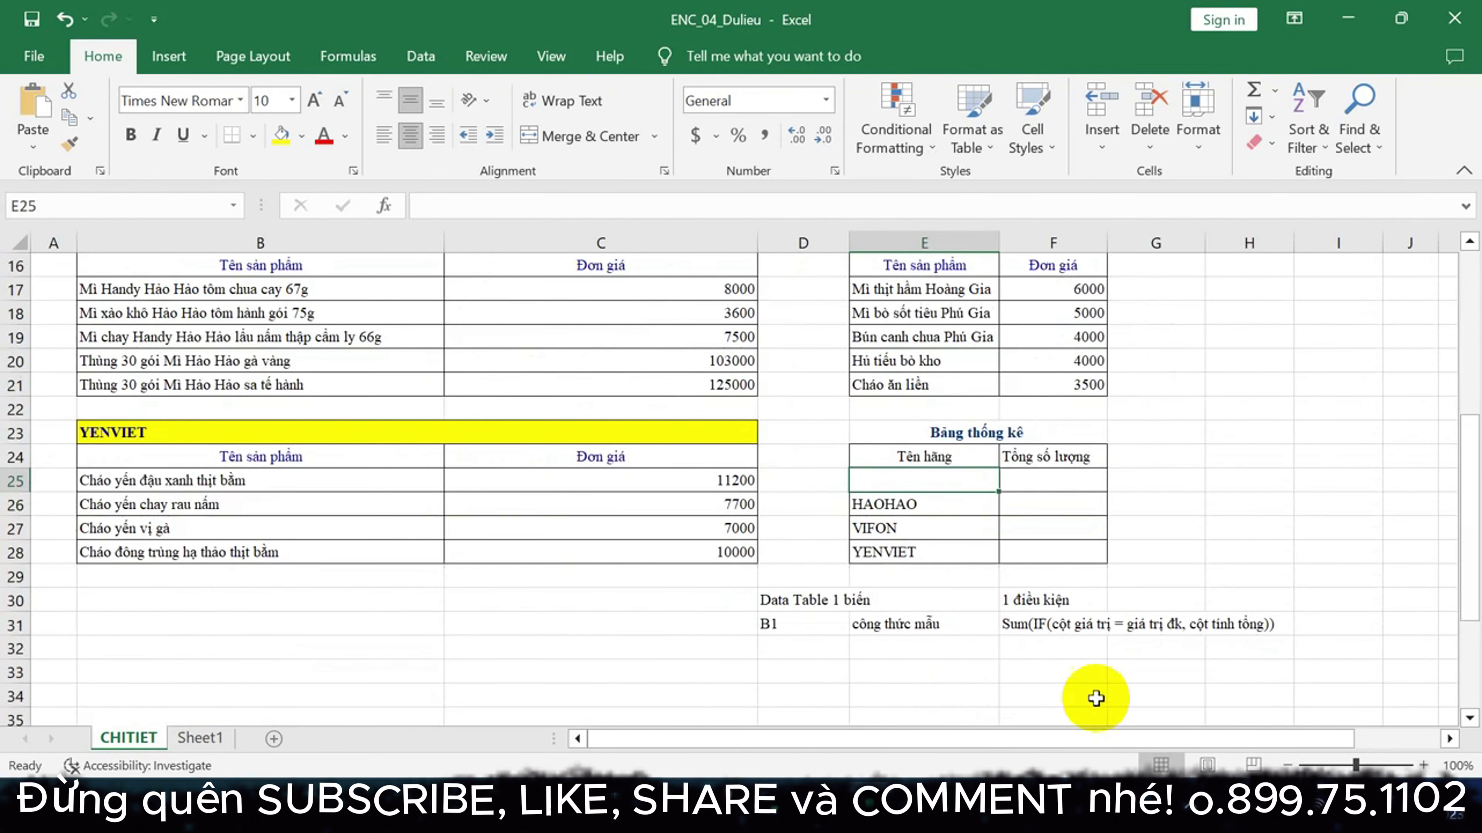
left_click(1050, 458)
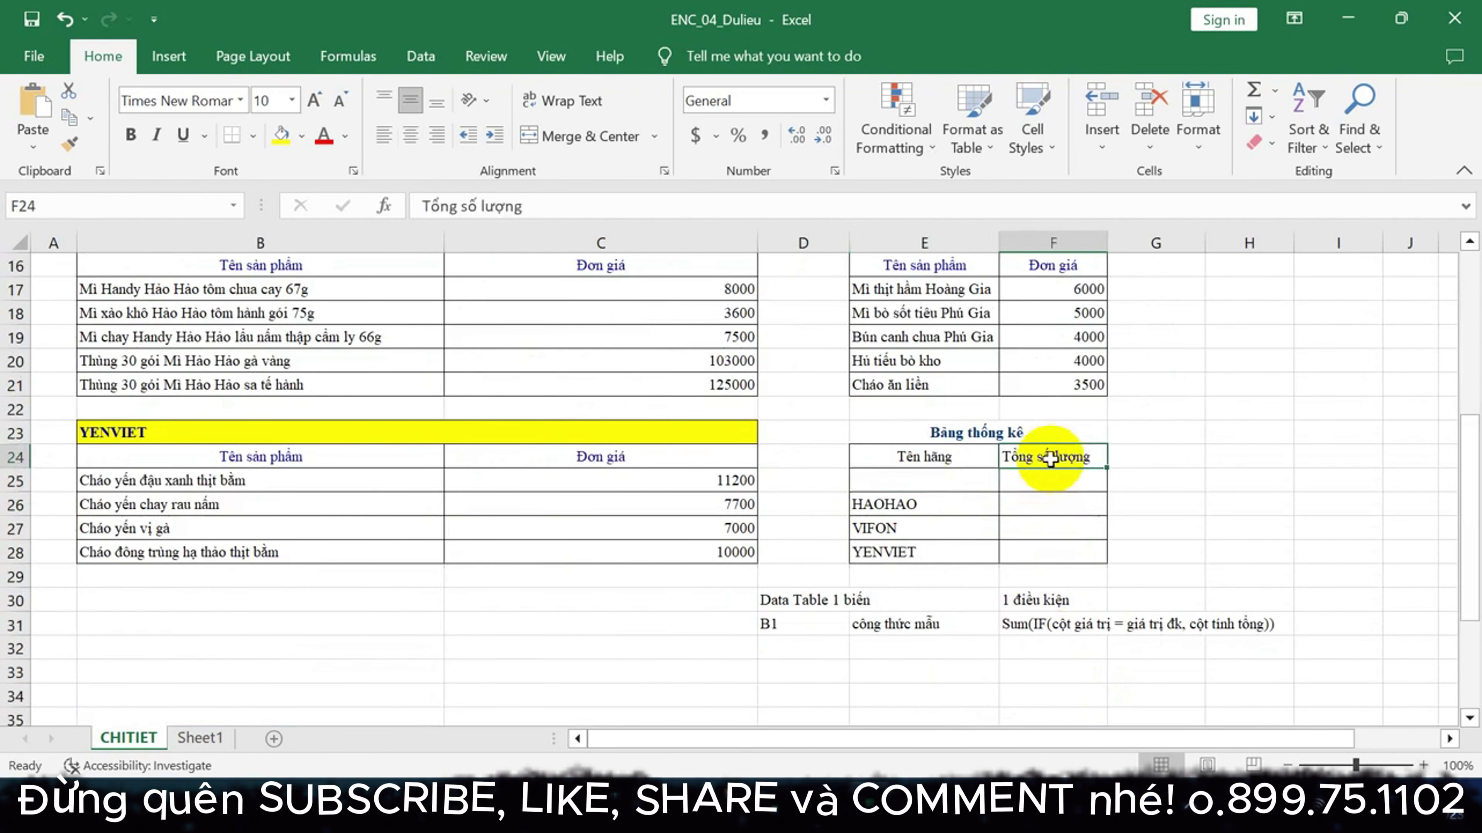
scroll(1050, 458, "up", 5)
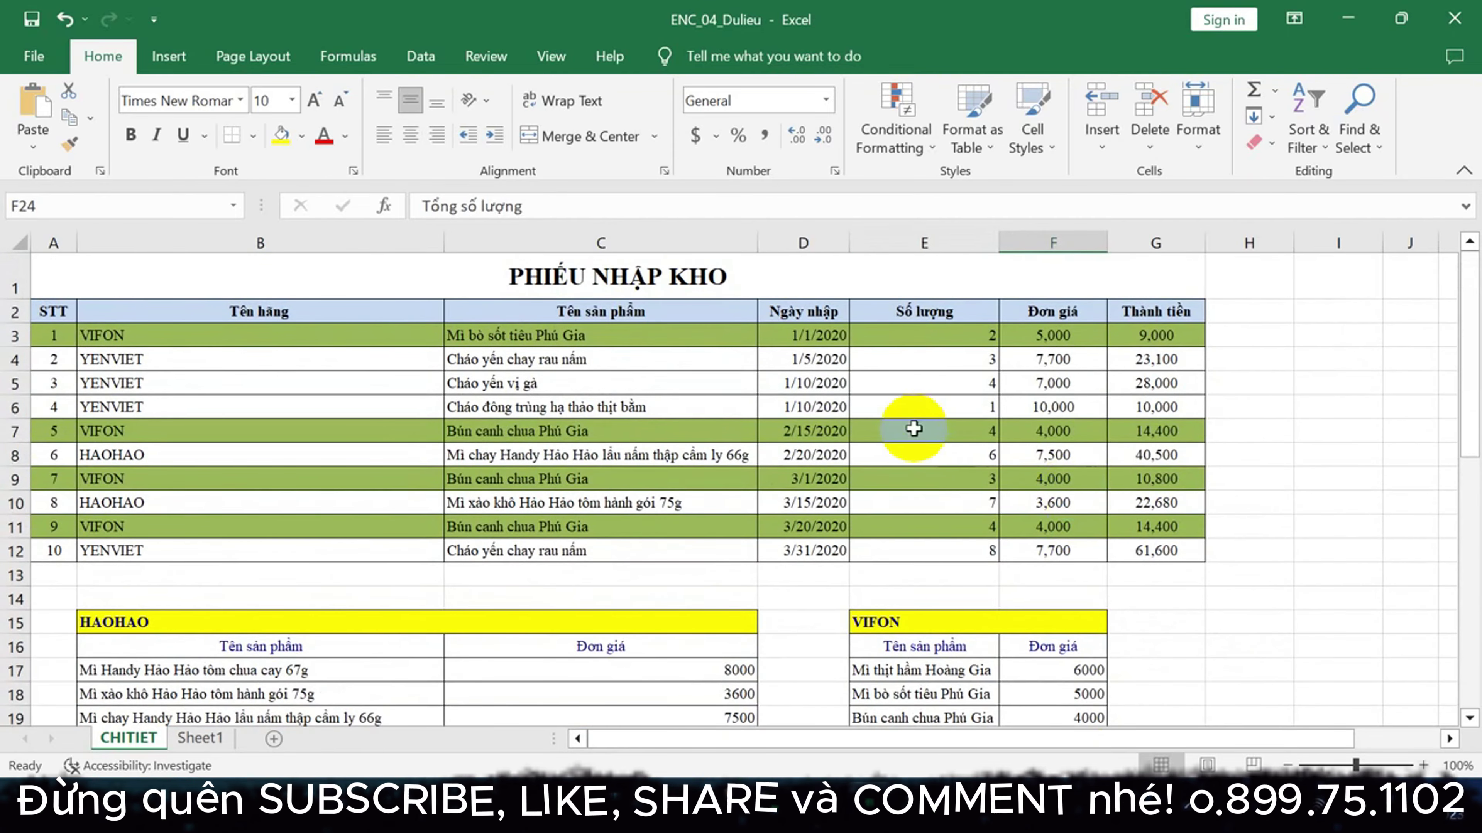
left_click_drag(1155, 312, 1155, 337)
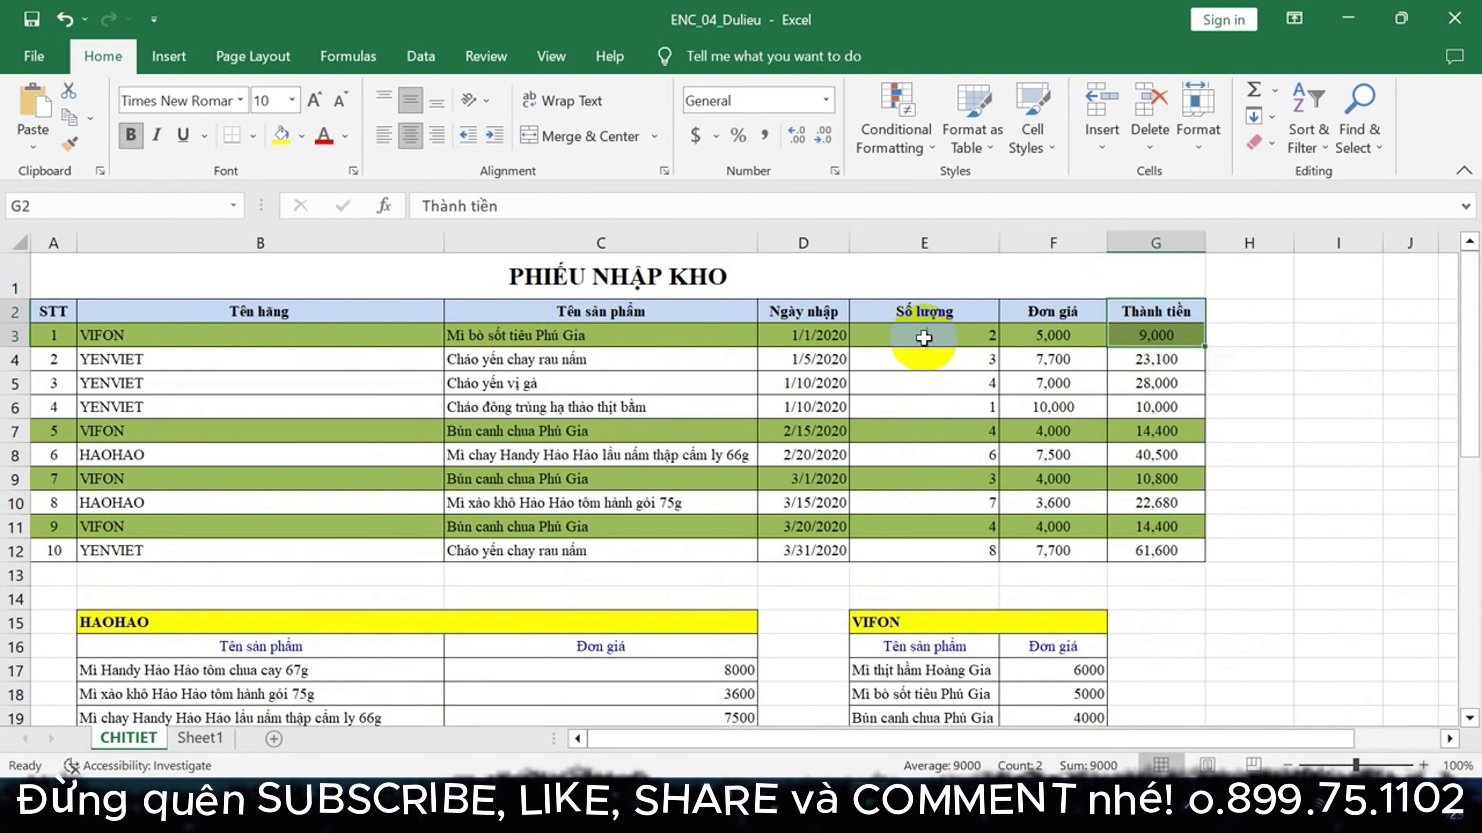
left_click_drag(923, 337, 956, 549)
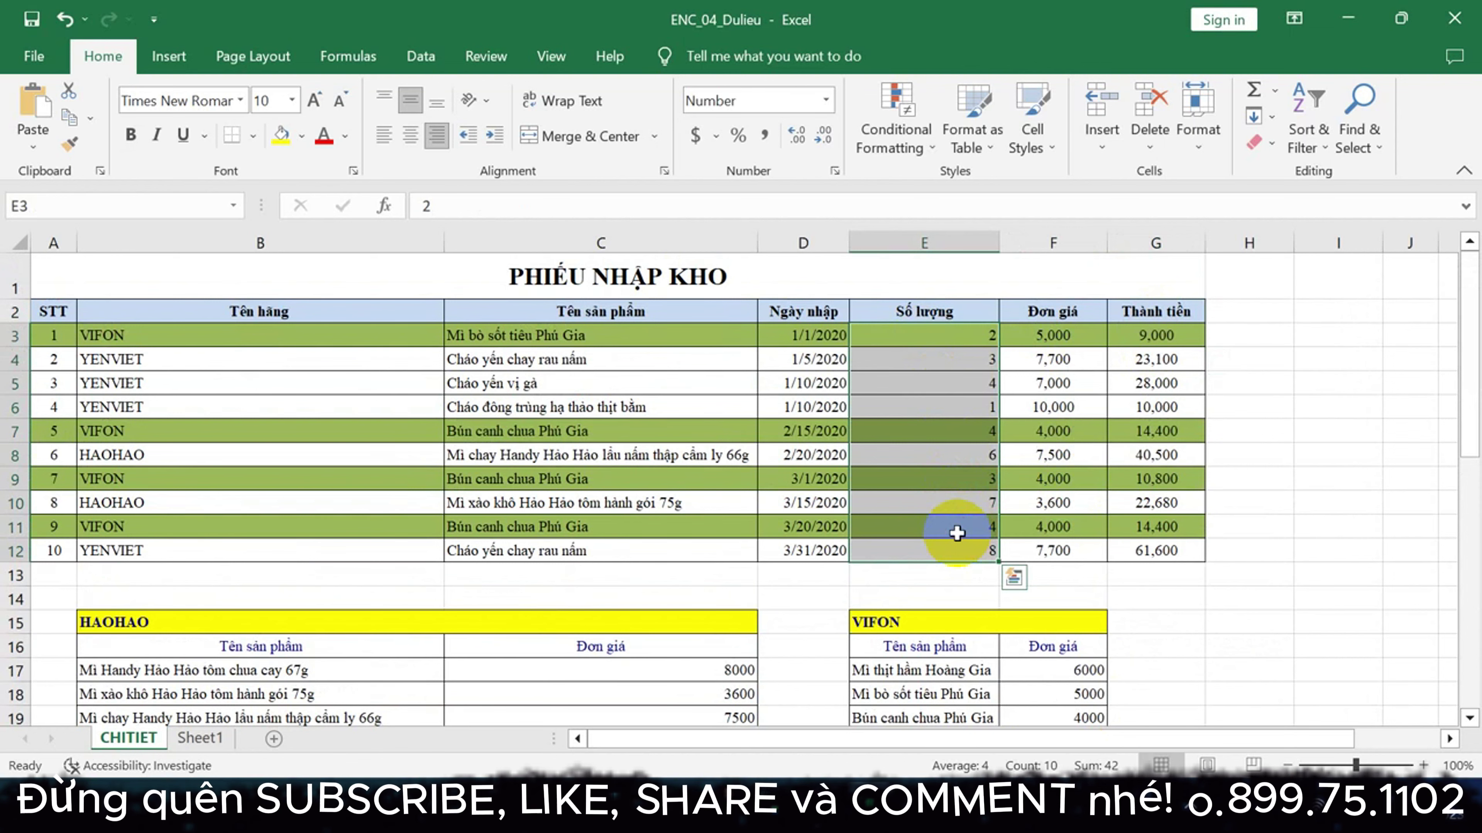
scroll(980, 566, "down", 3)
scroll(982, 569, "down", 3)
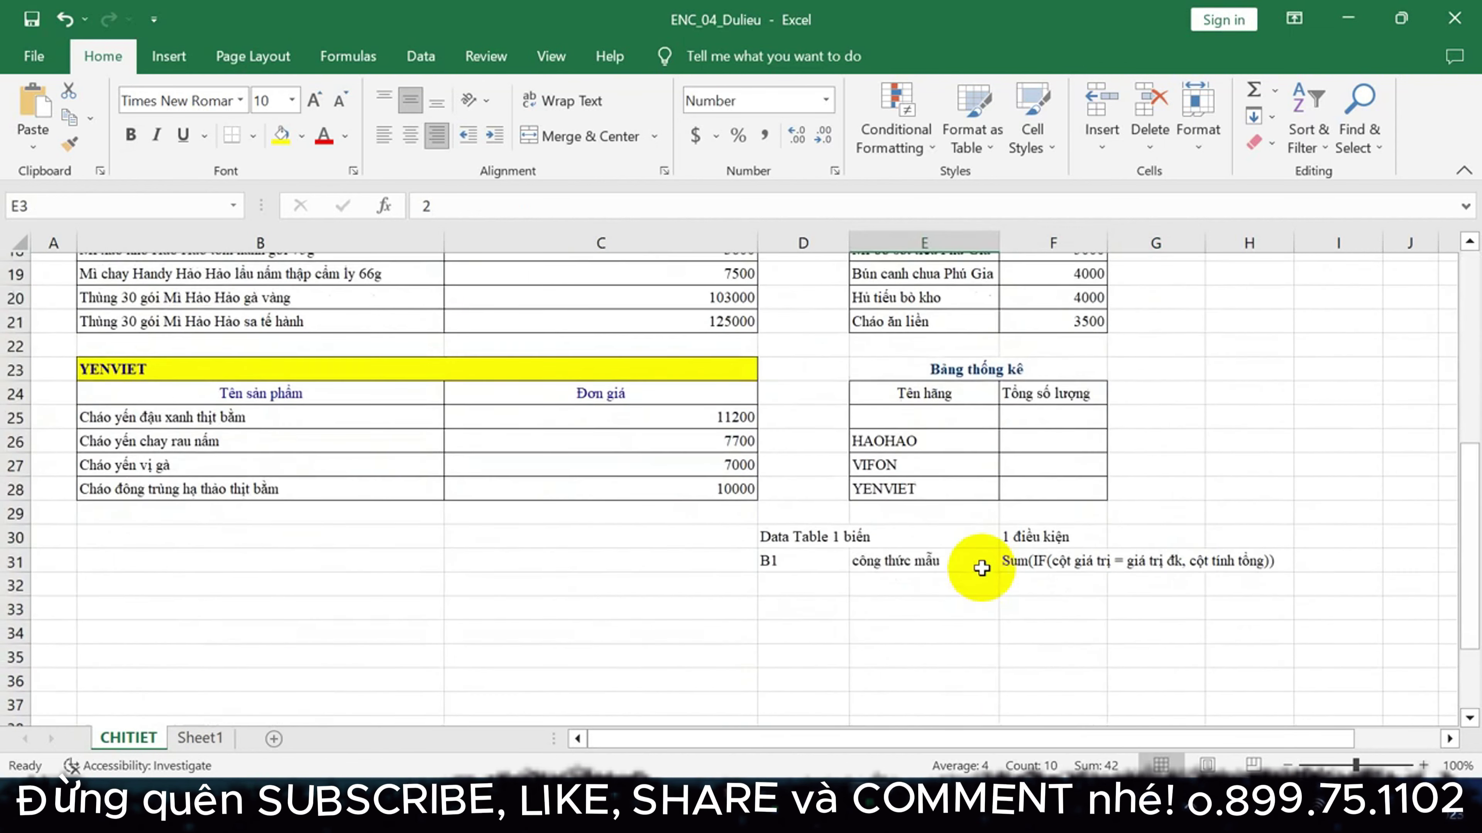
left_click(1041, 450)
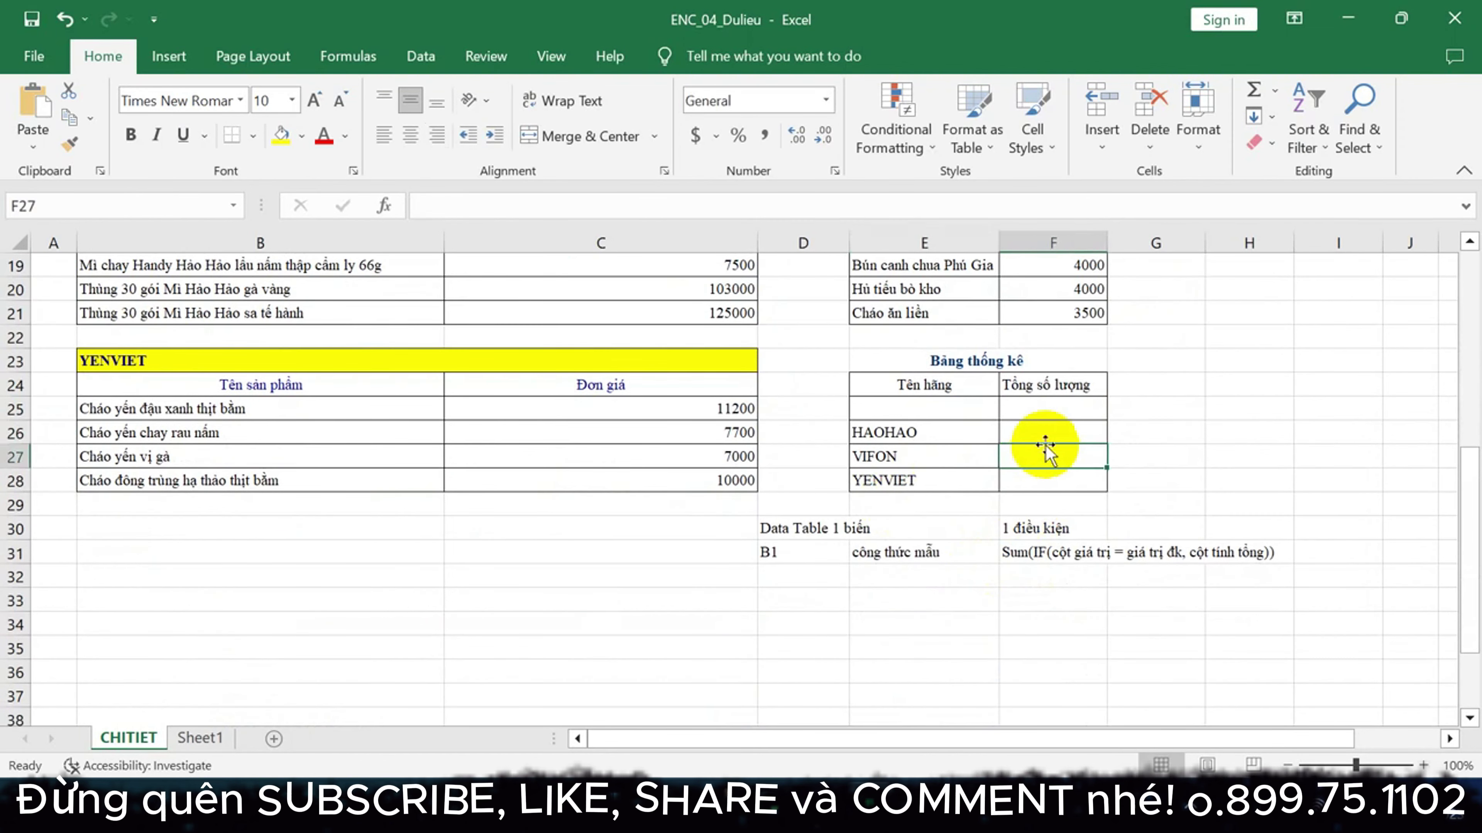
scroll(1044, 452, "up", 1)
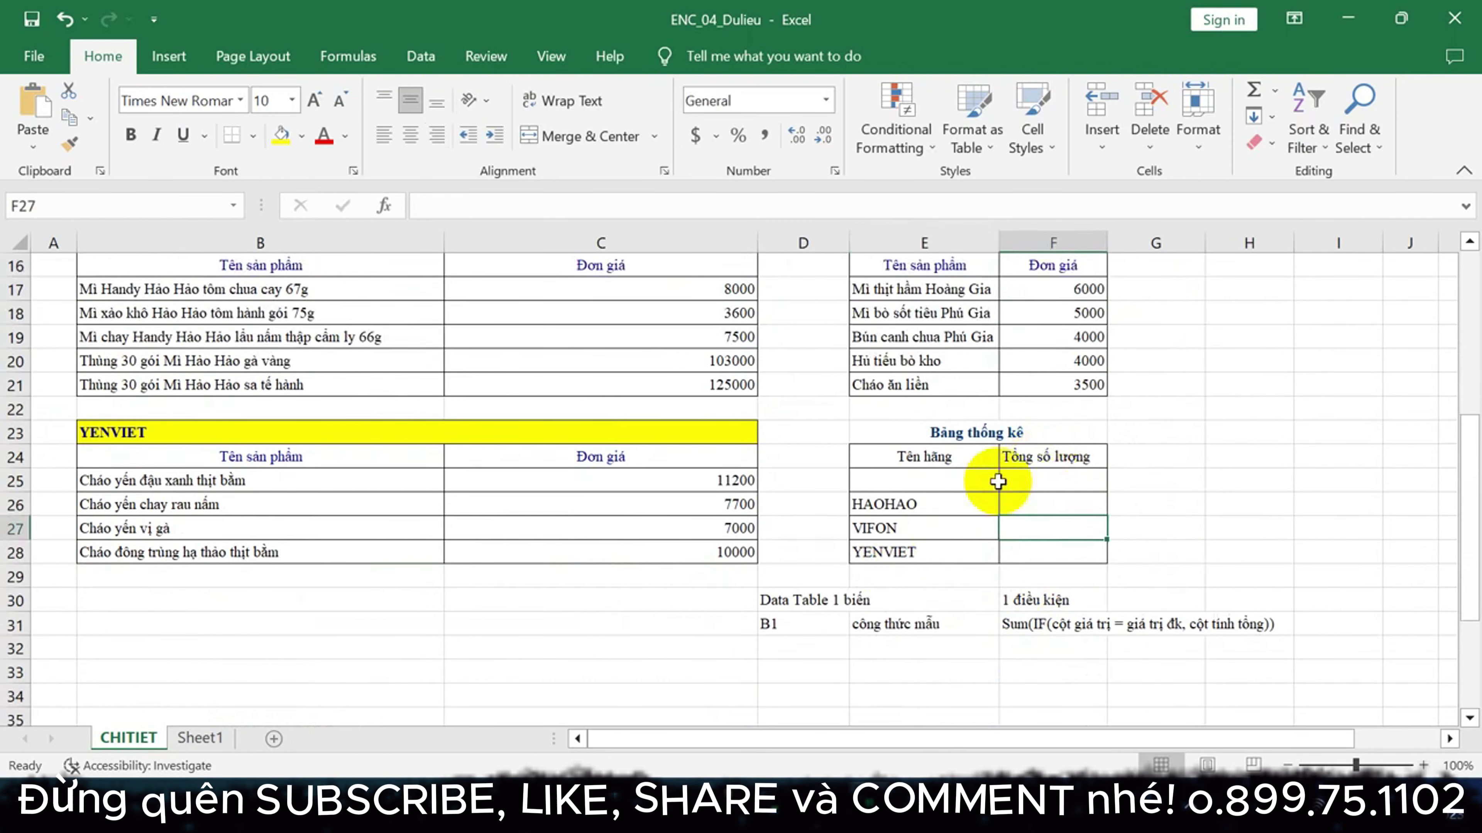
left_click(986, 482)
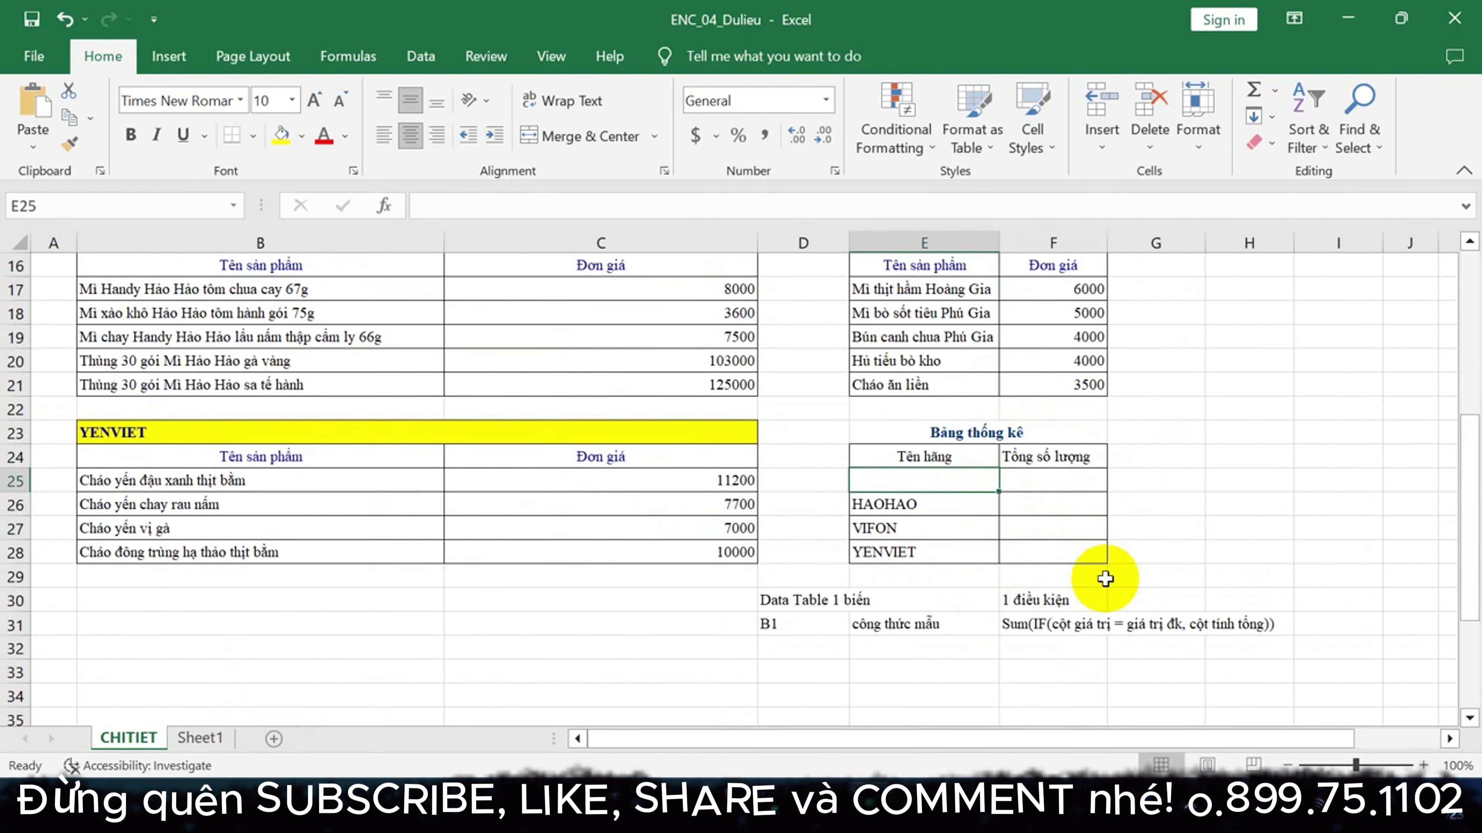
left_click(1178, 505)
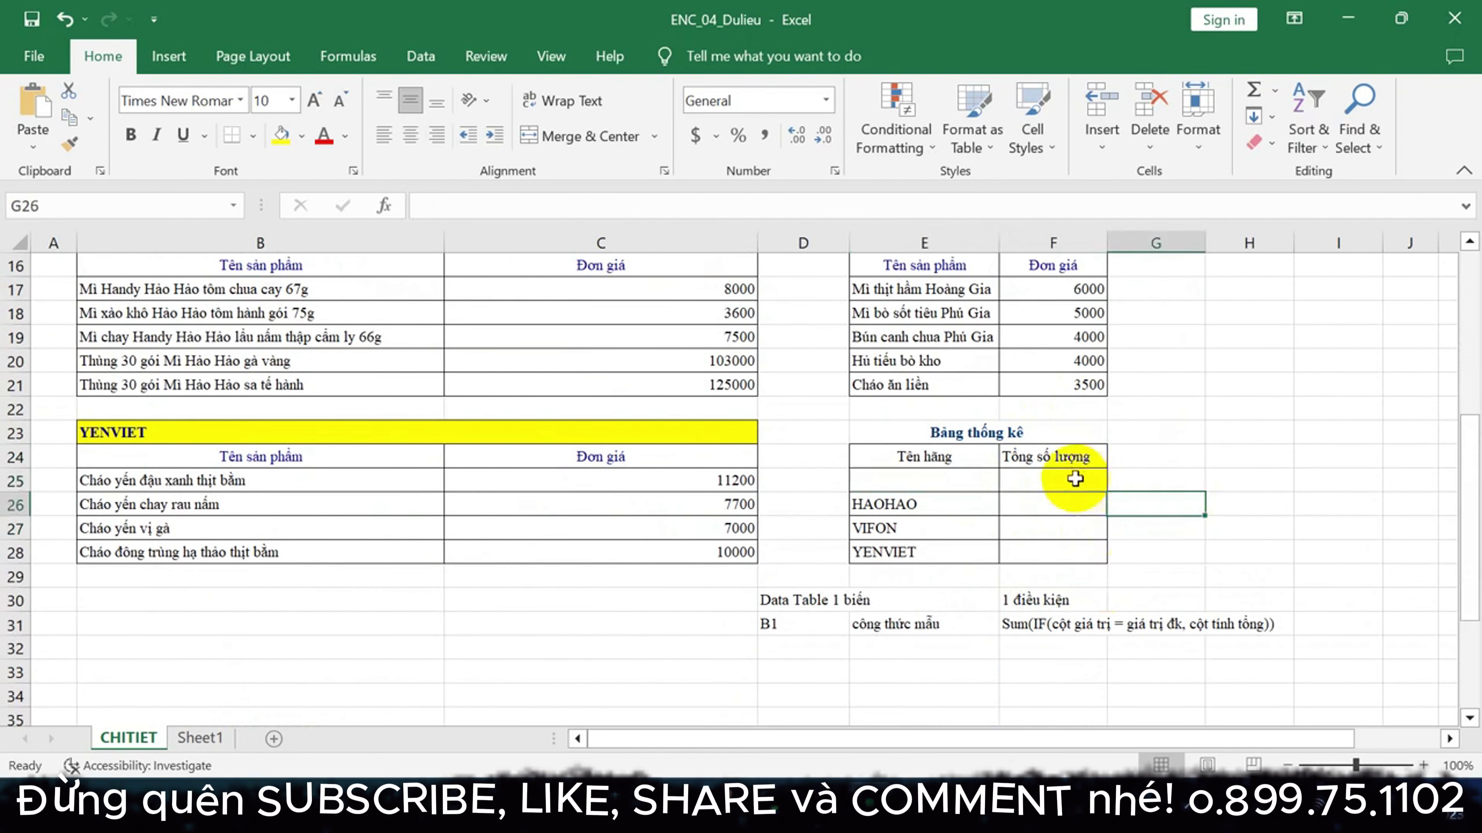
left_click_drag(949, 473, 1036, 474)
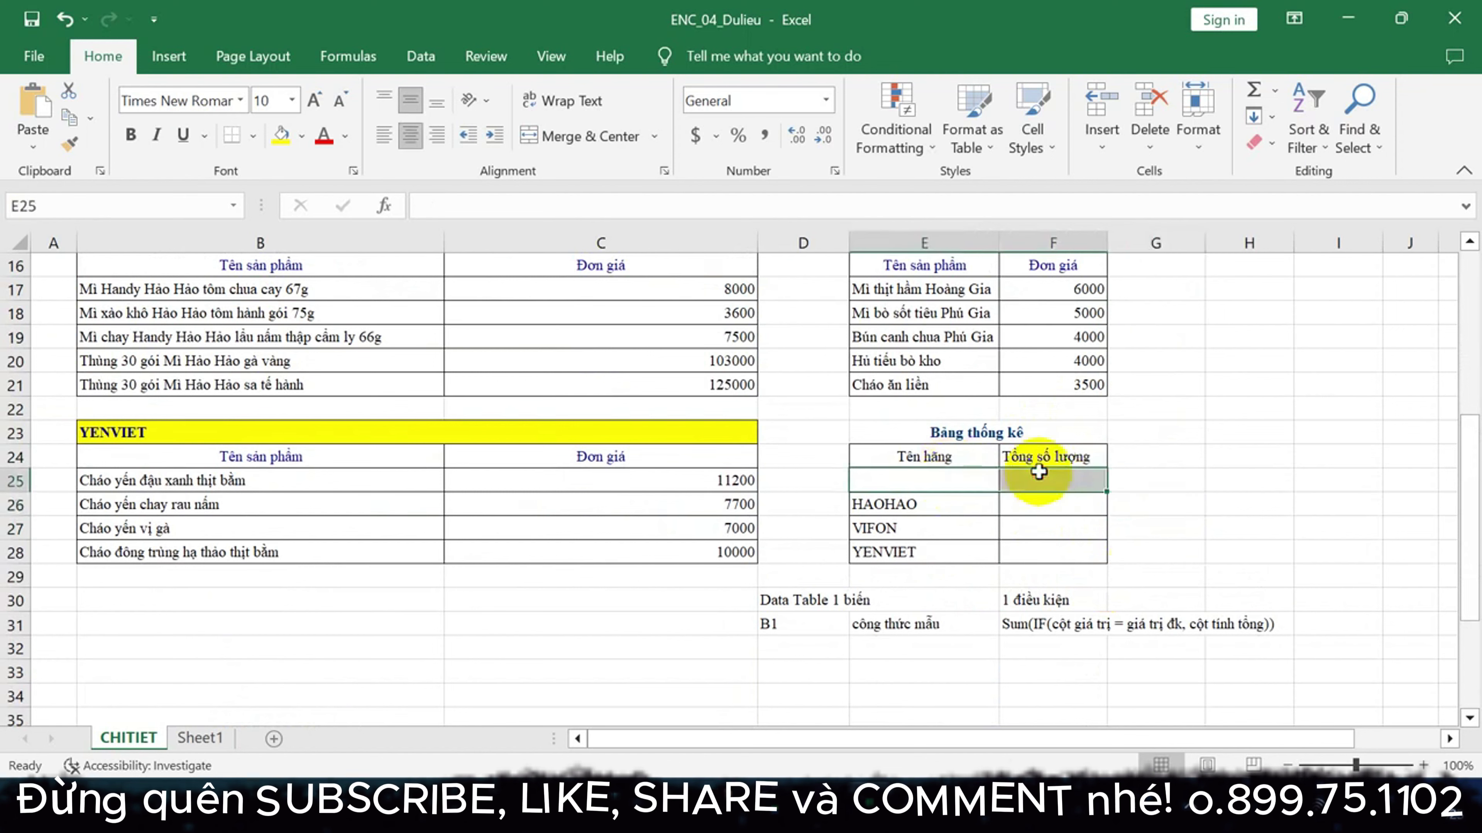
left_click(959, 474)
left_click(1033, 489)
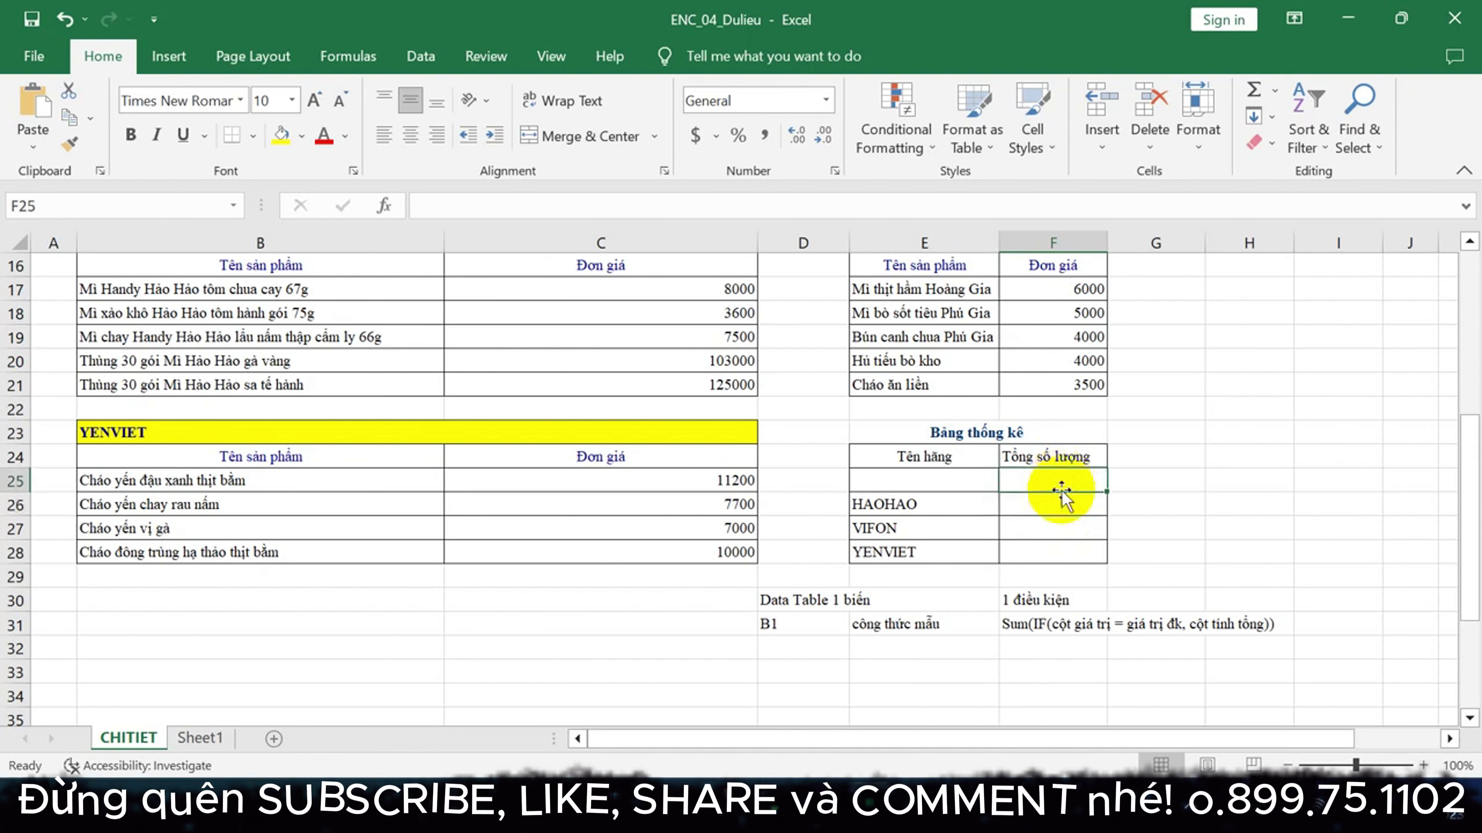
left_click(936, 479)
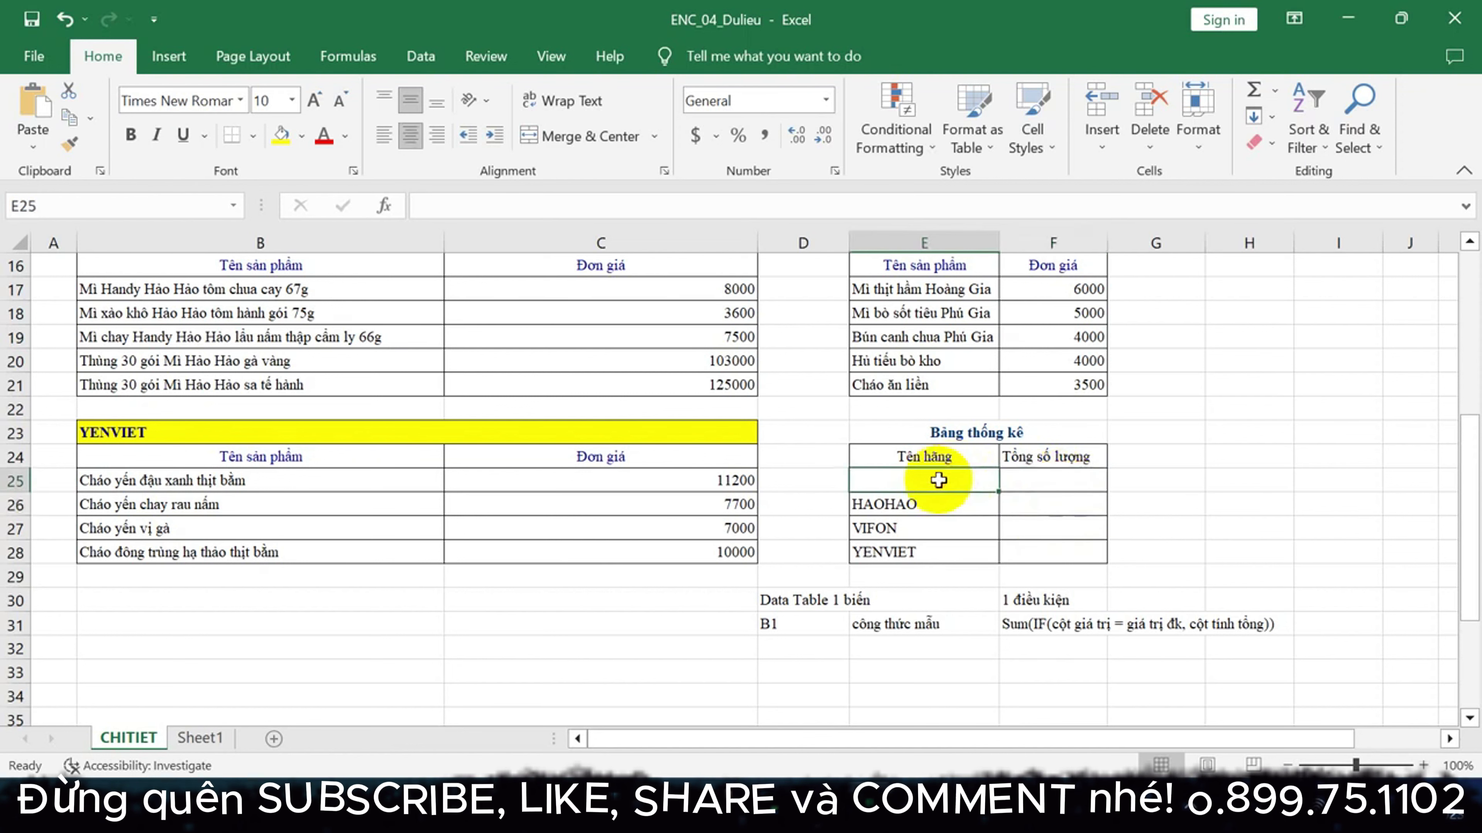
left_click(1022, 481)
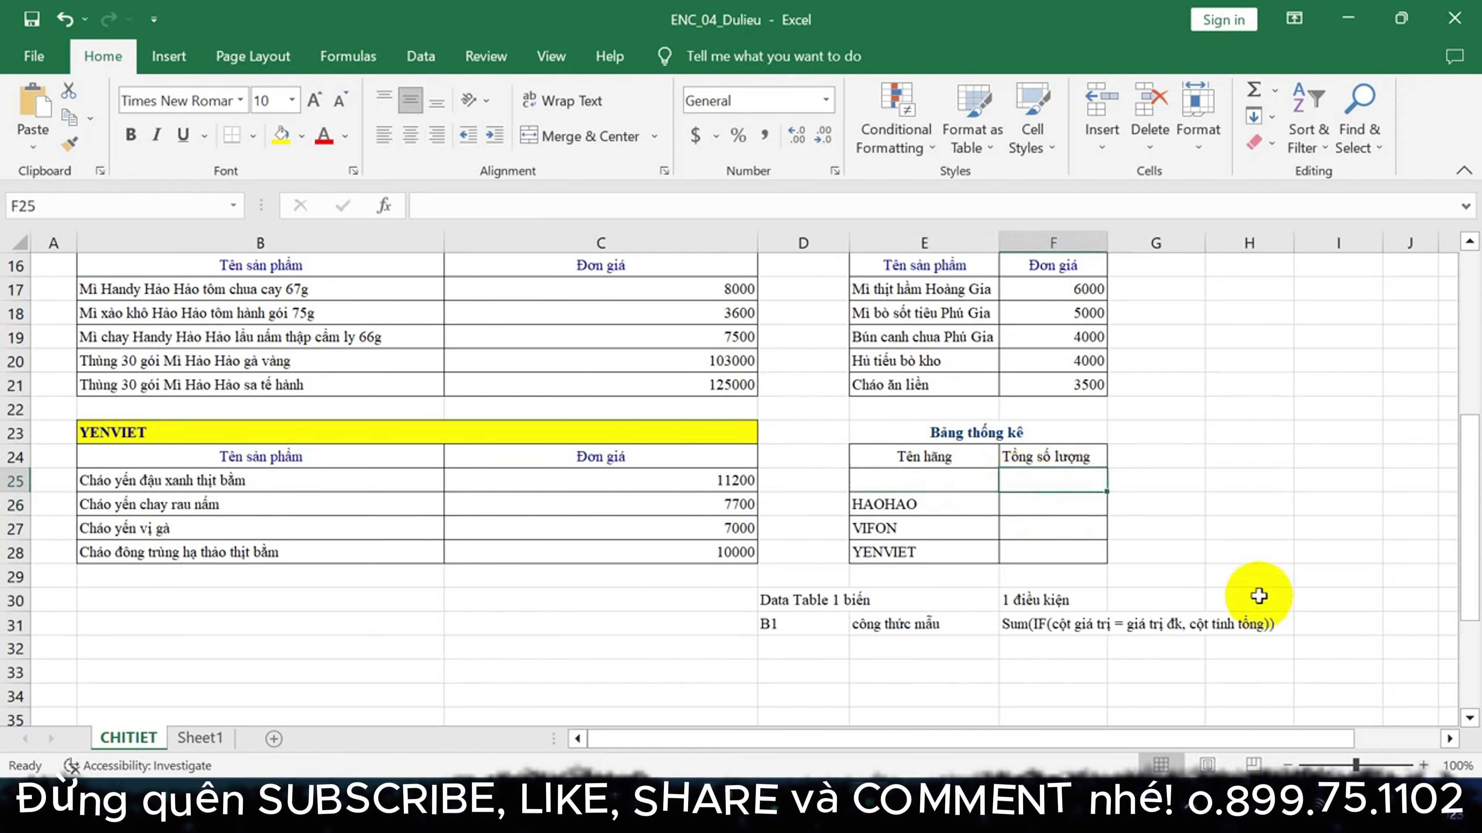
Start the F25 formula as =SUM(IF(B3:B12=E25, comparing the brand column with E25
type("=SUM(I")
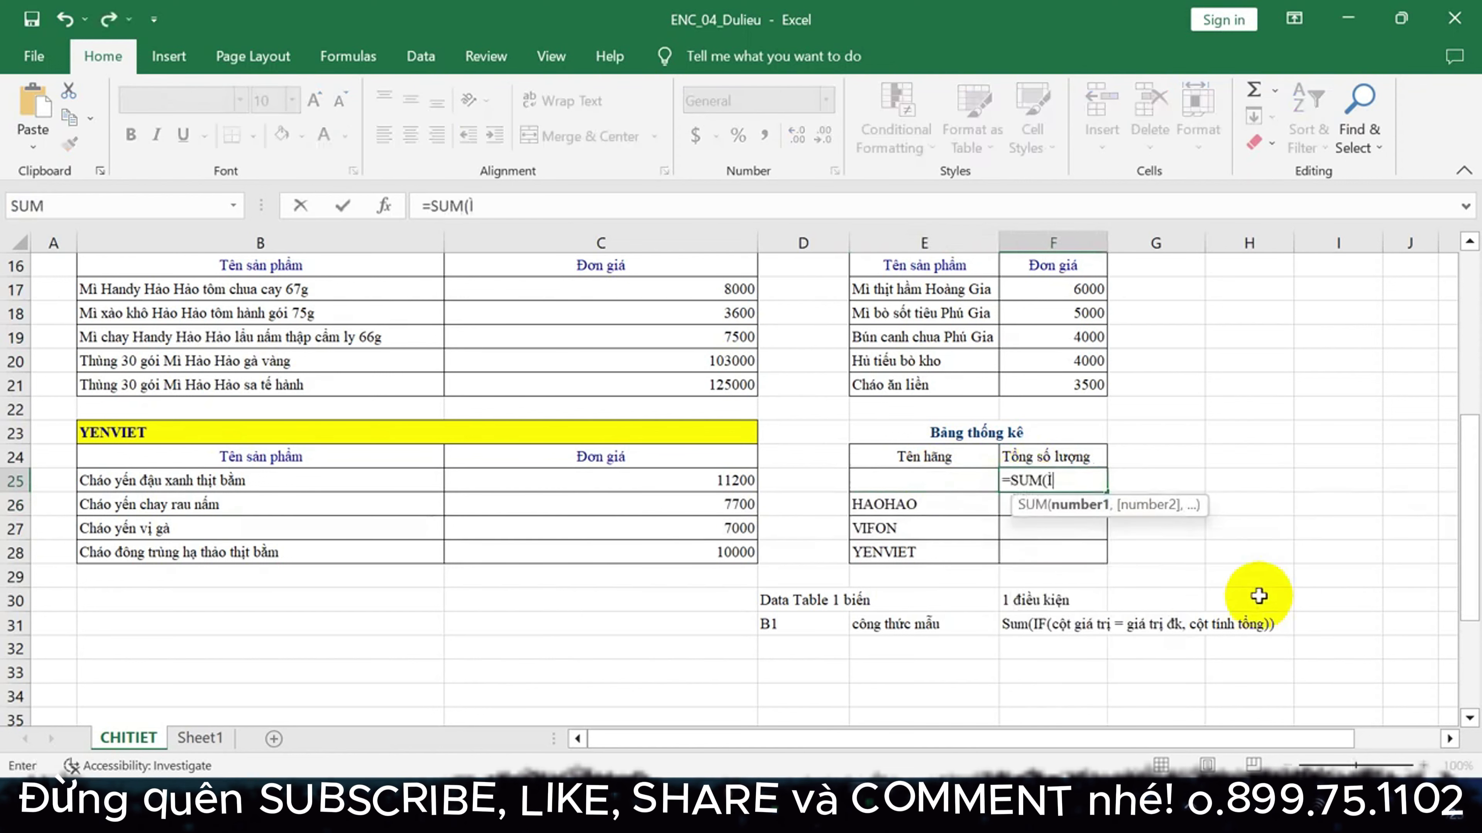
type("FF(")
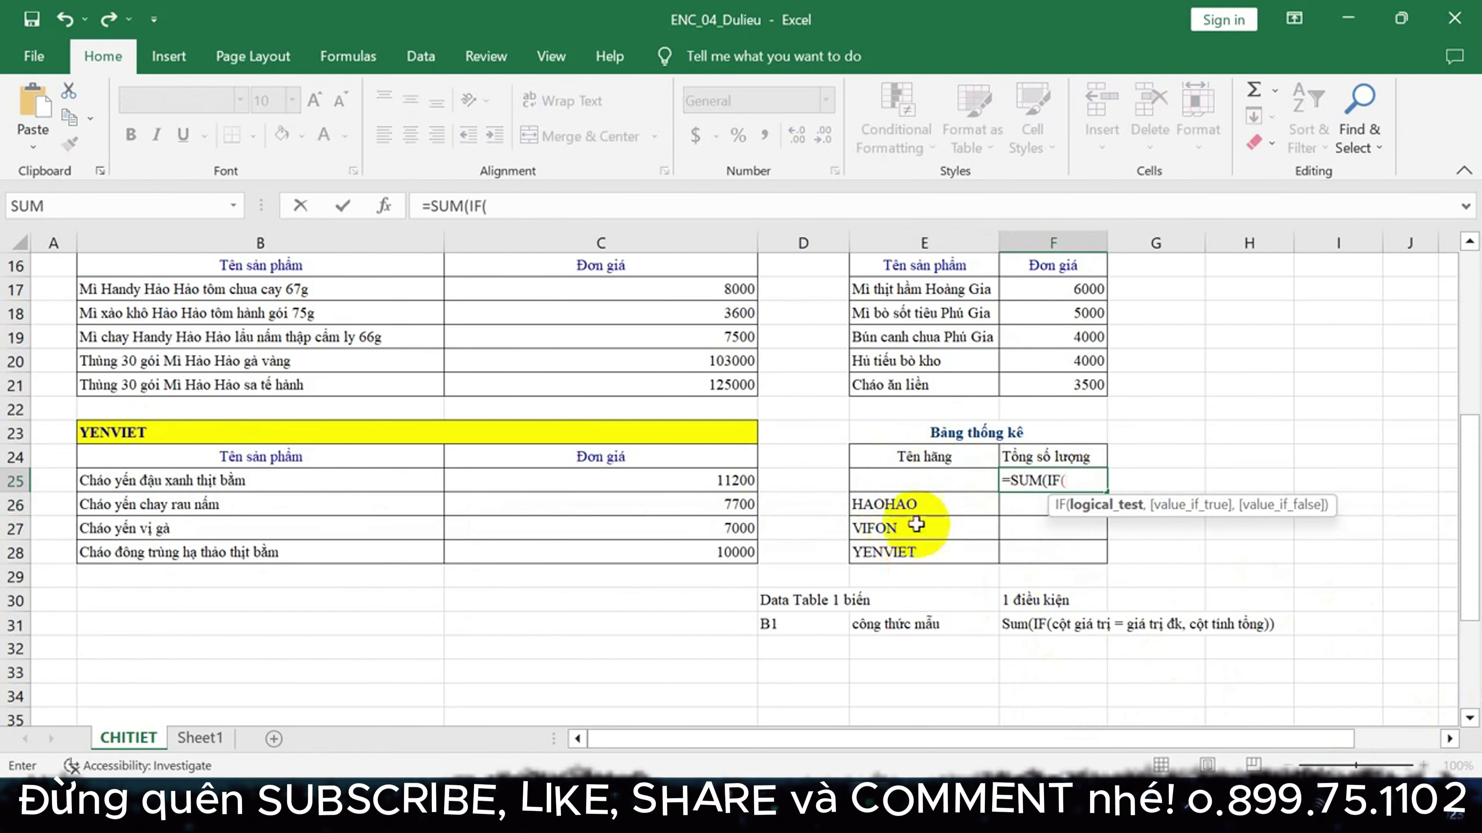
scroll(903, 527, "up", 5)
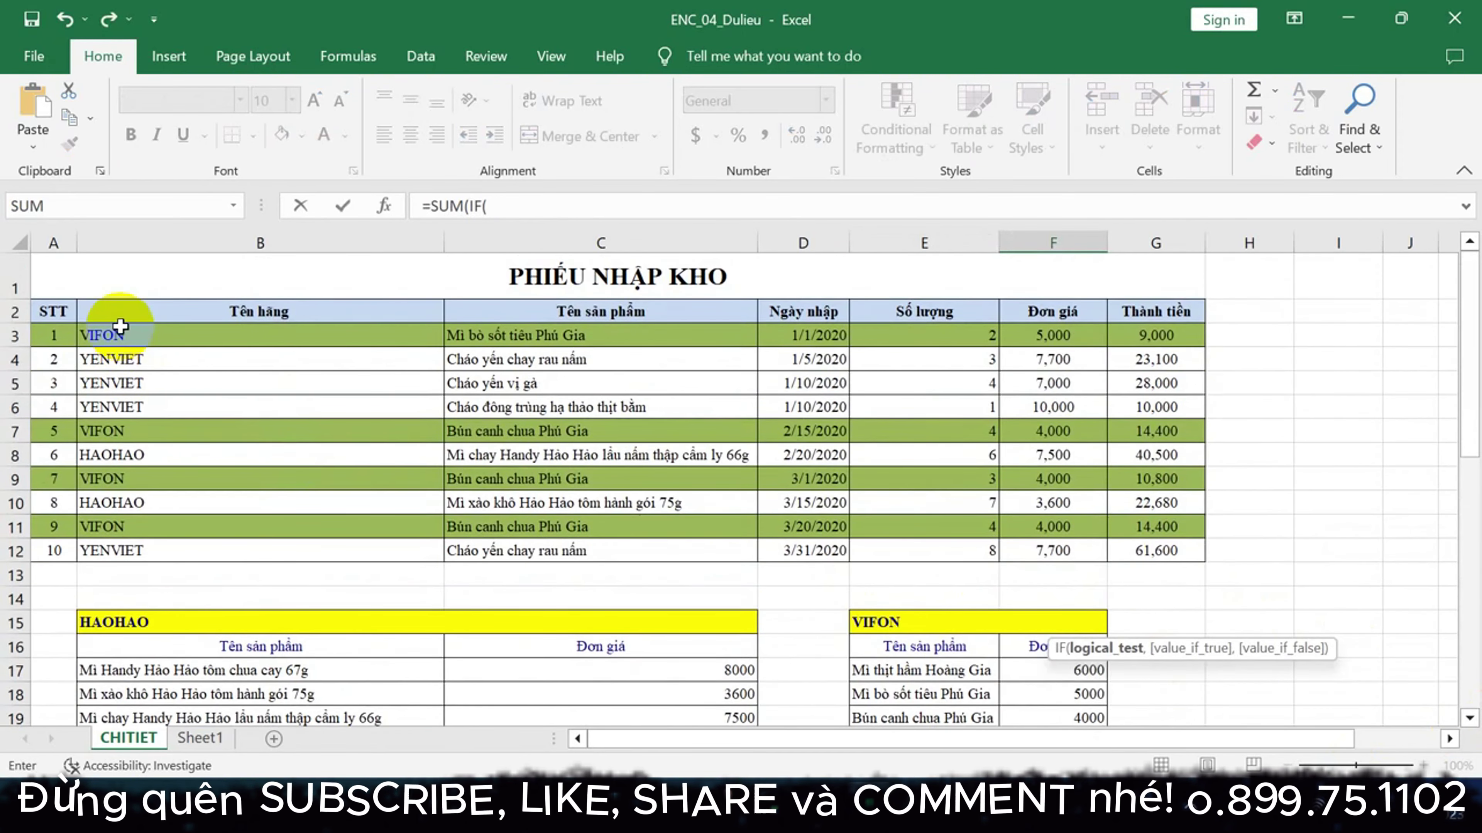
left_click_drag(117, 335, 154, 545)
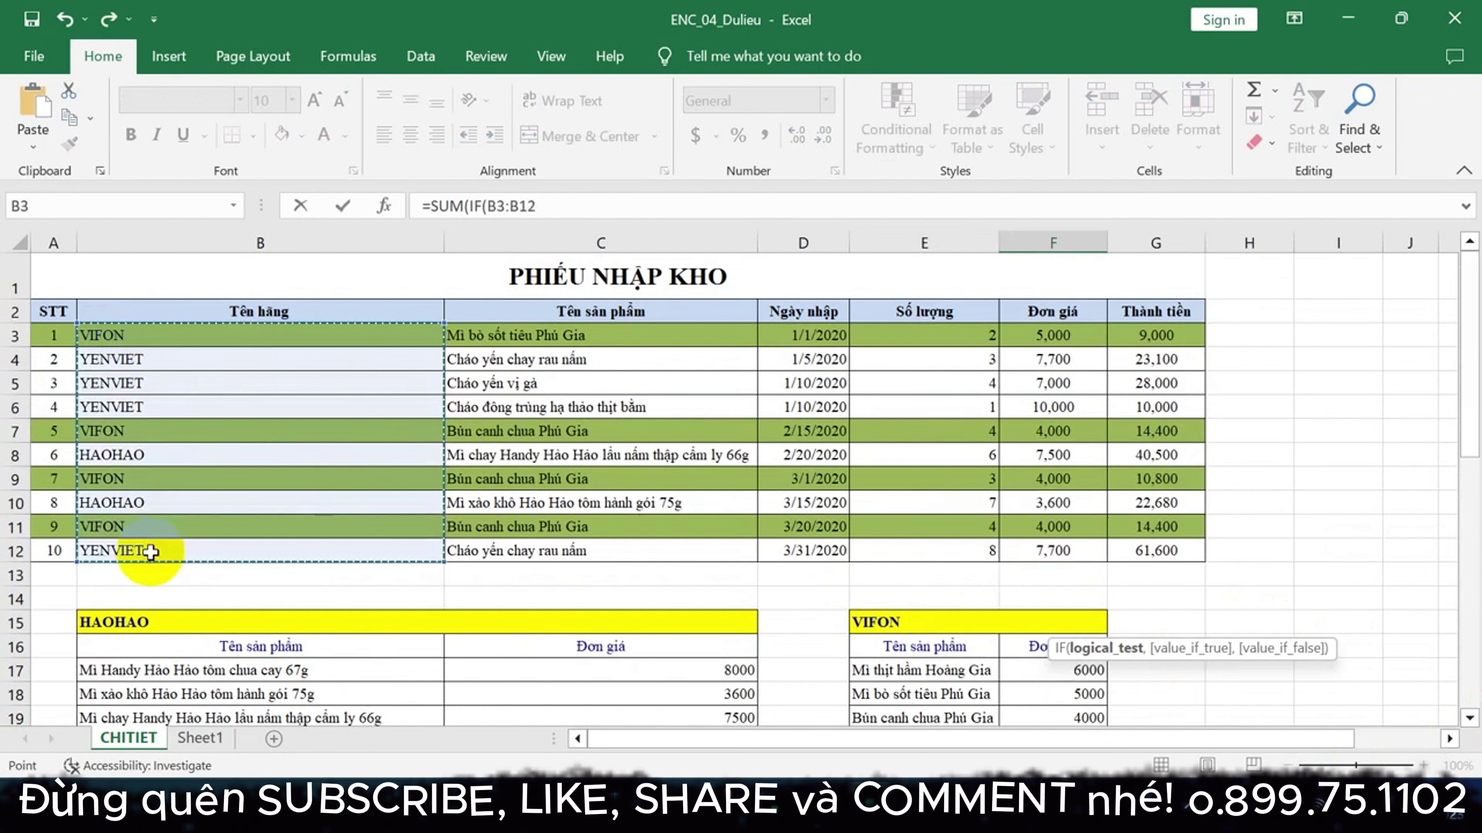
type("=")
scroll(898, 718, "down", 3)
scroll(1050, 642, "down", 2)
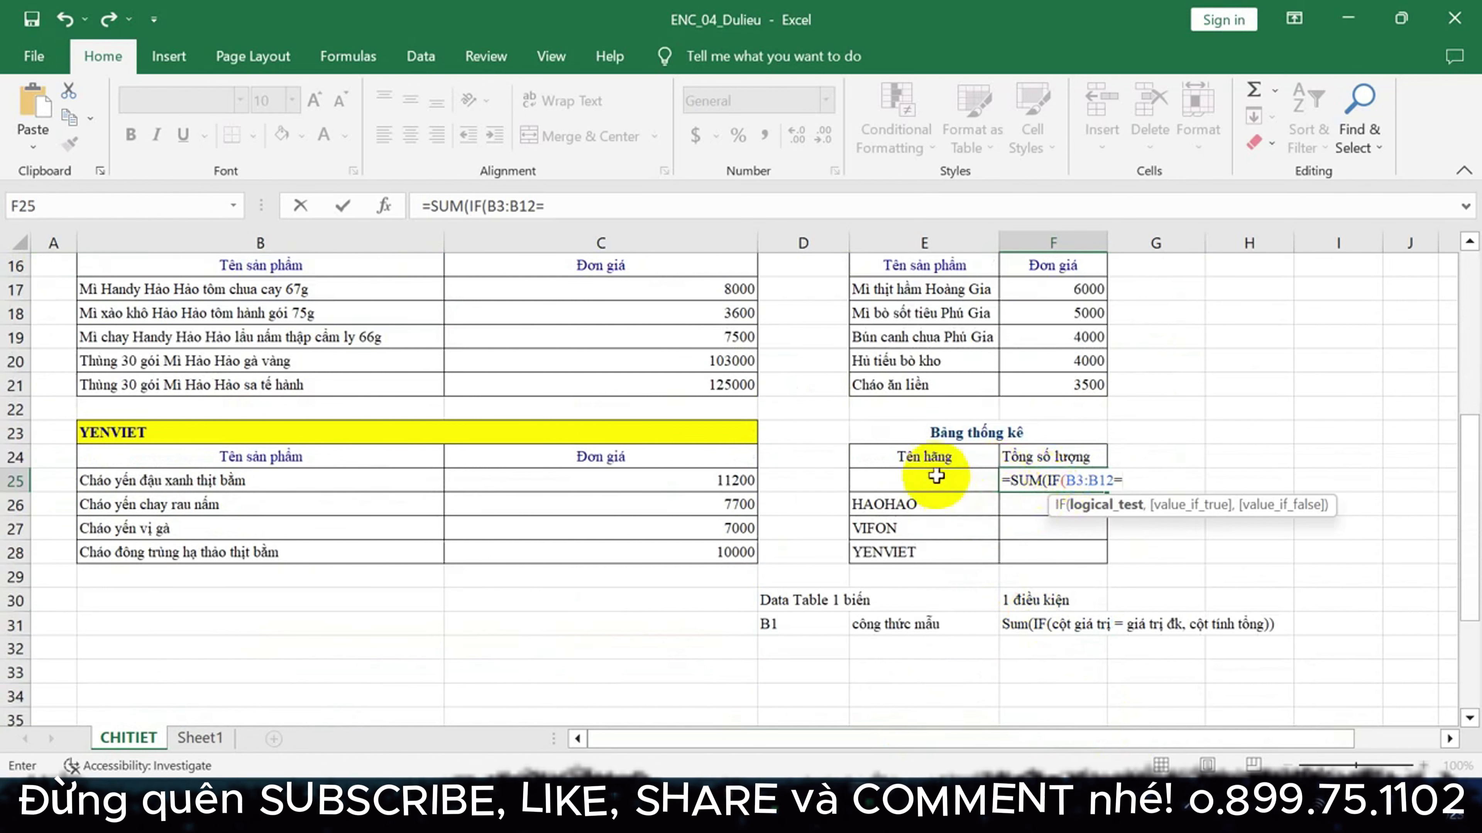
left_click(926, 484)
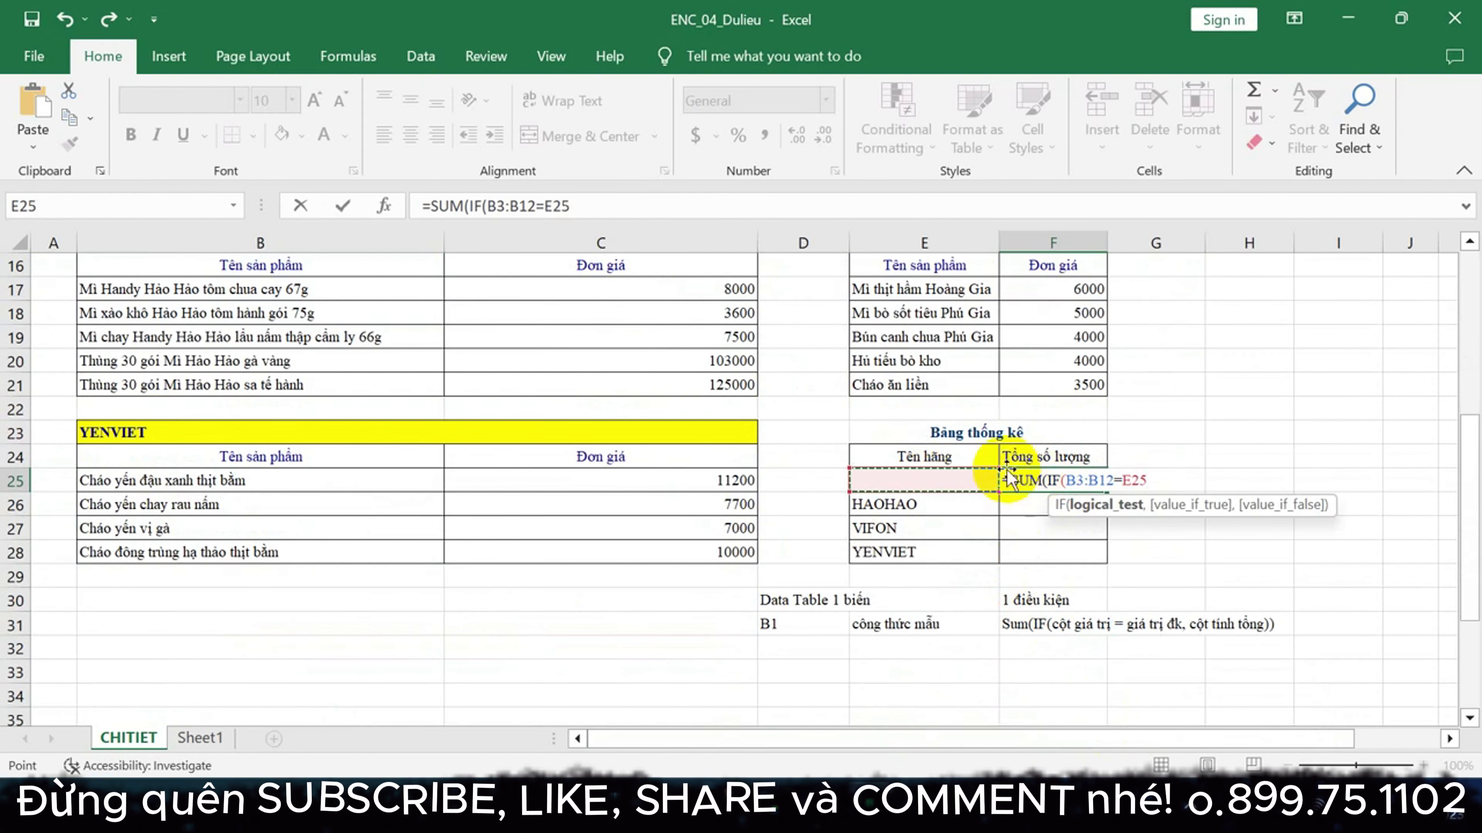
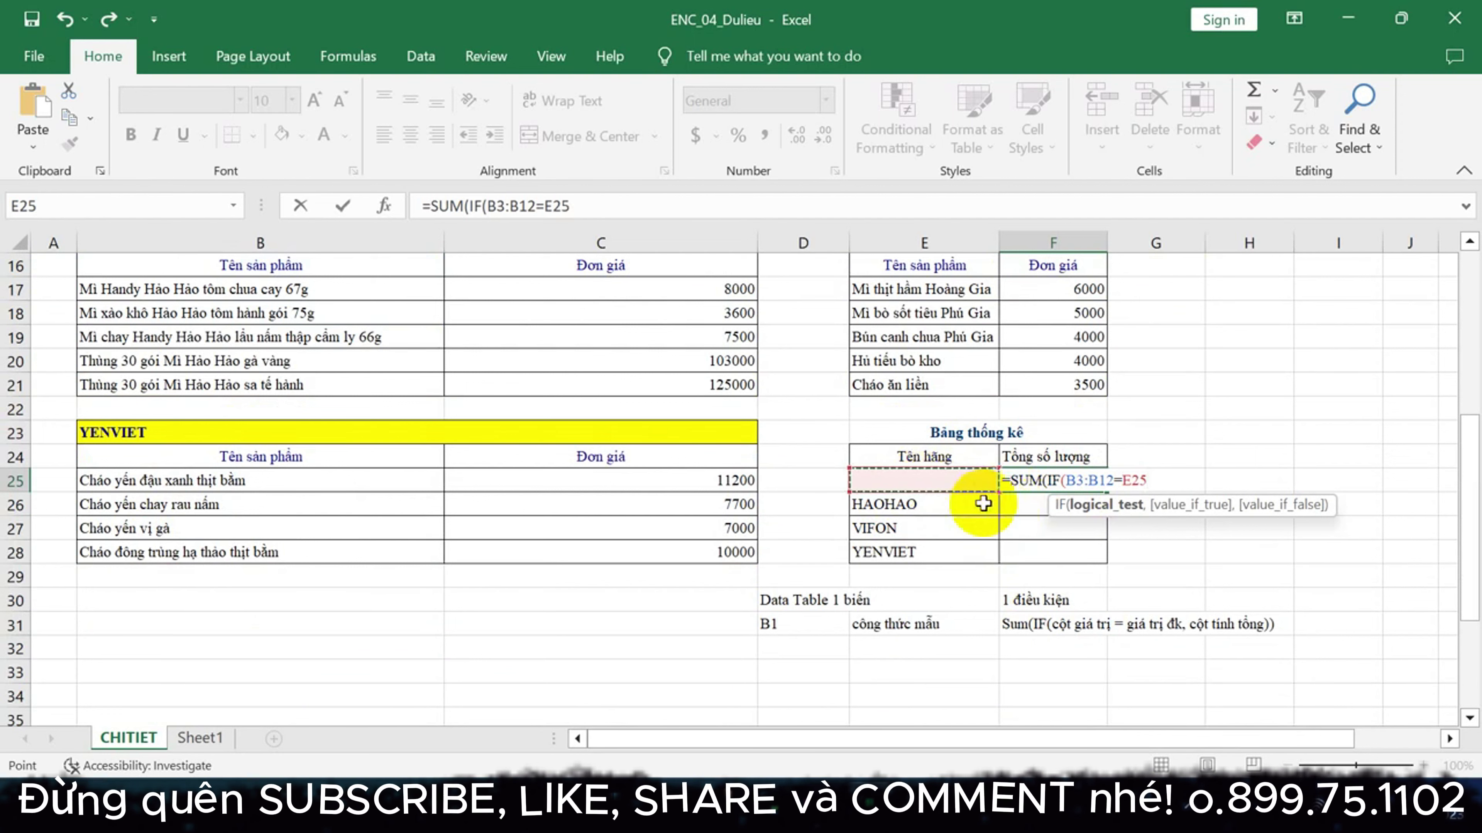
Finish F25 with sum range E3:E12 and array-enter {=SUM(IF(B3:B12=E25,E3:E12))}
type(",")
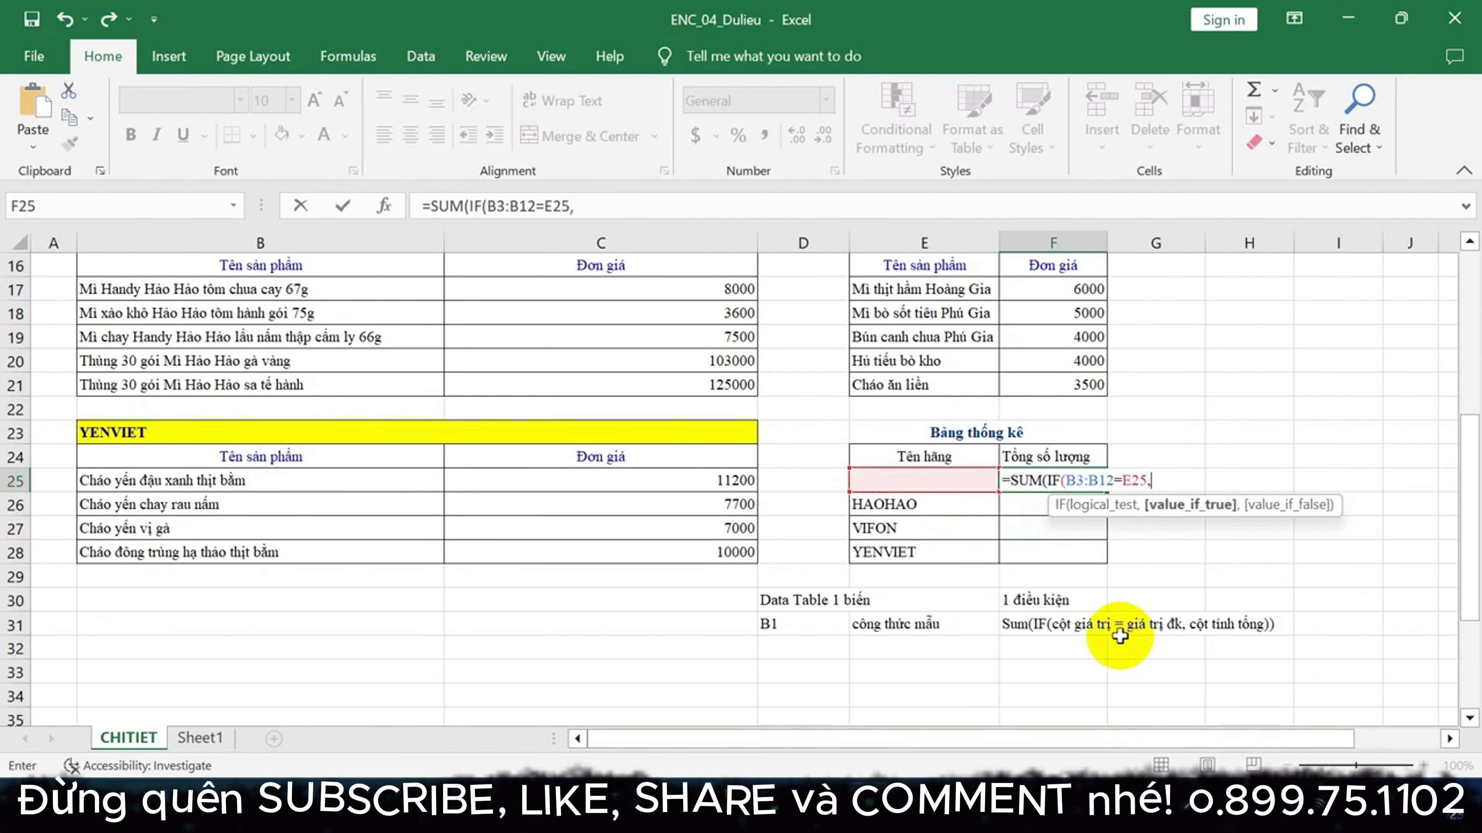
scroll(939, 543, "up", 5)
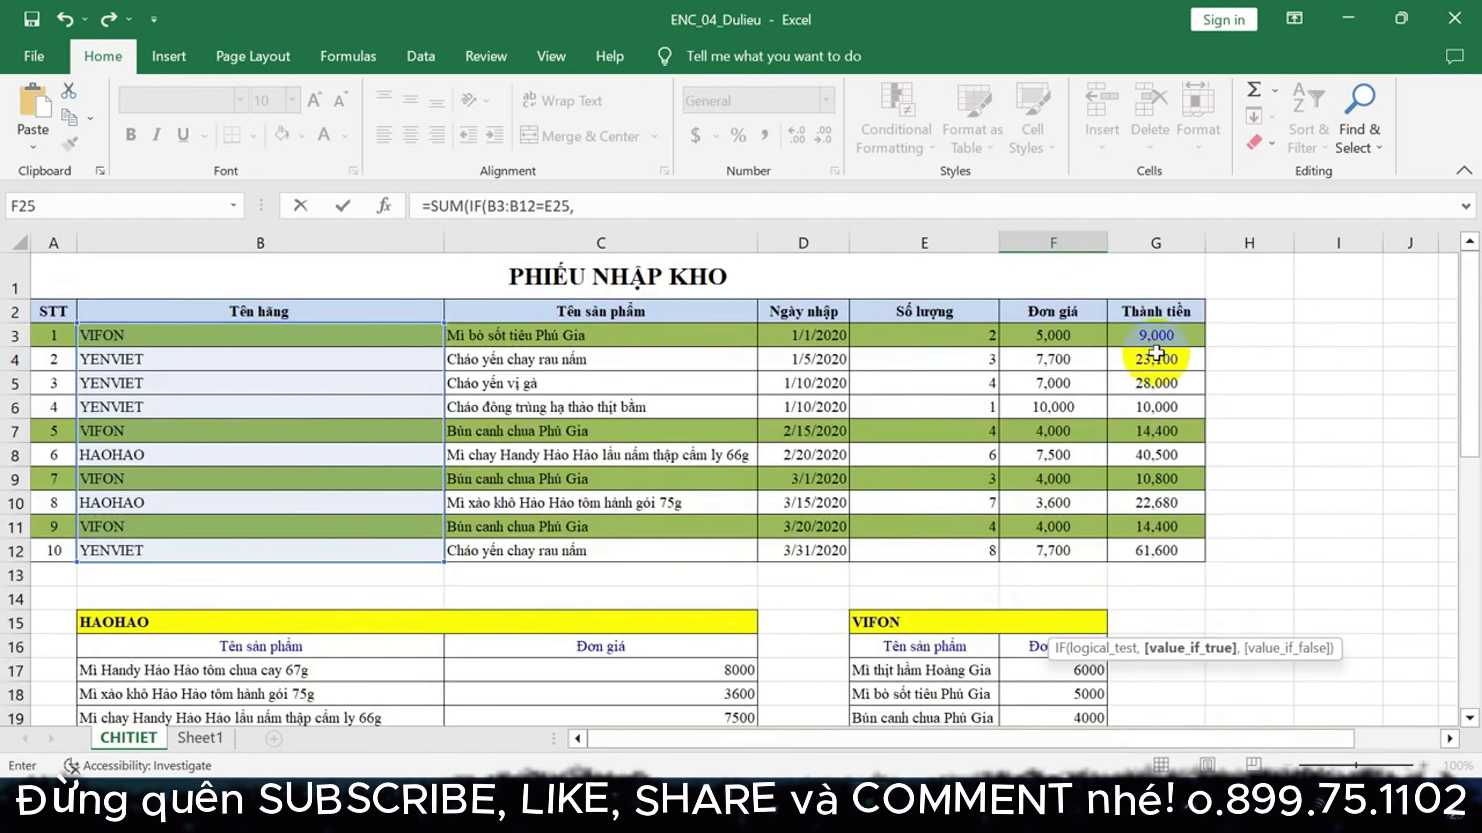
left_click_drag(956, 335, 962, 550)
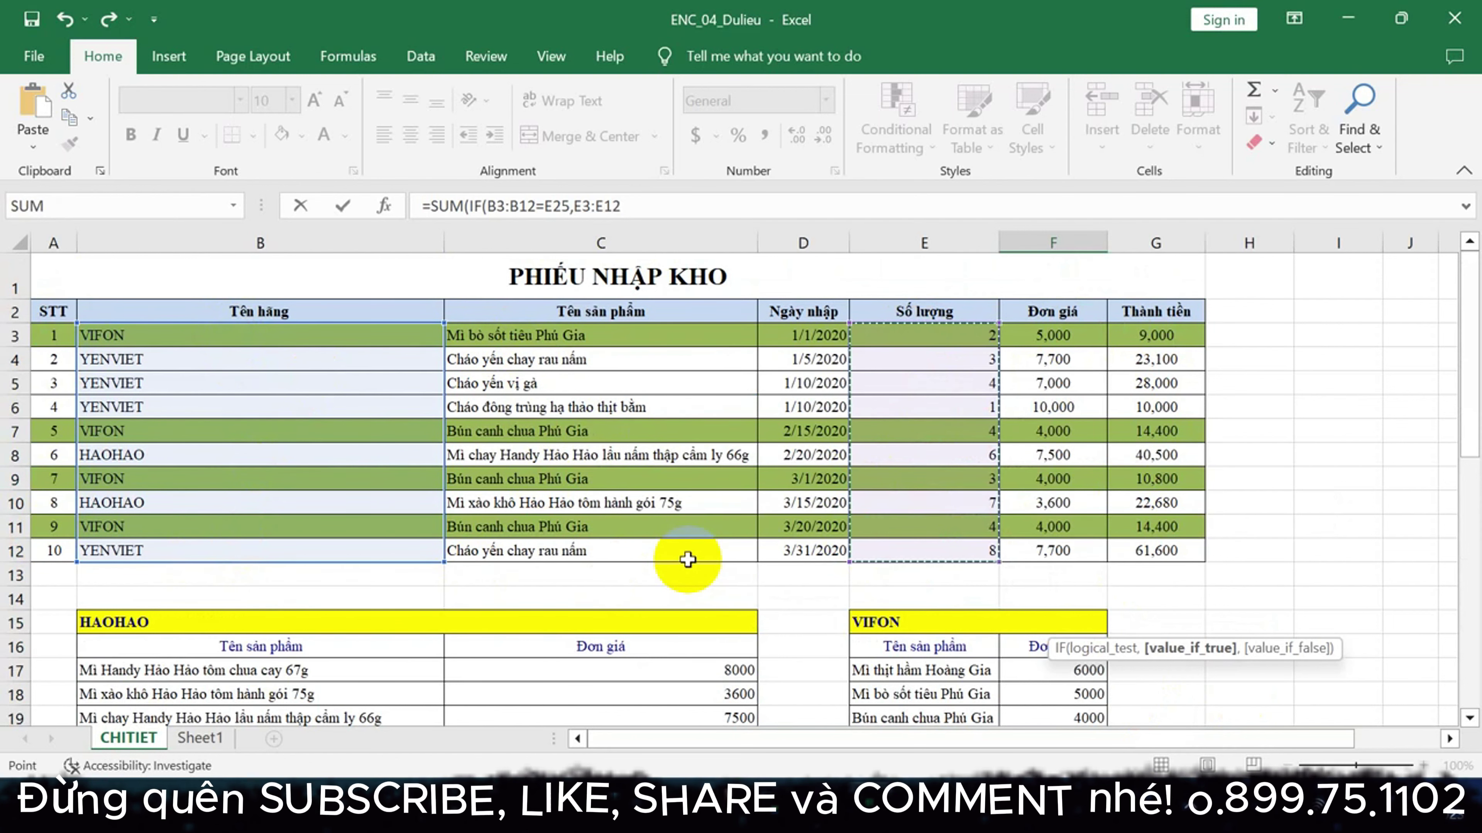
type(")")
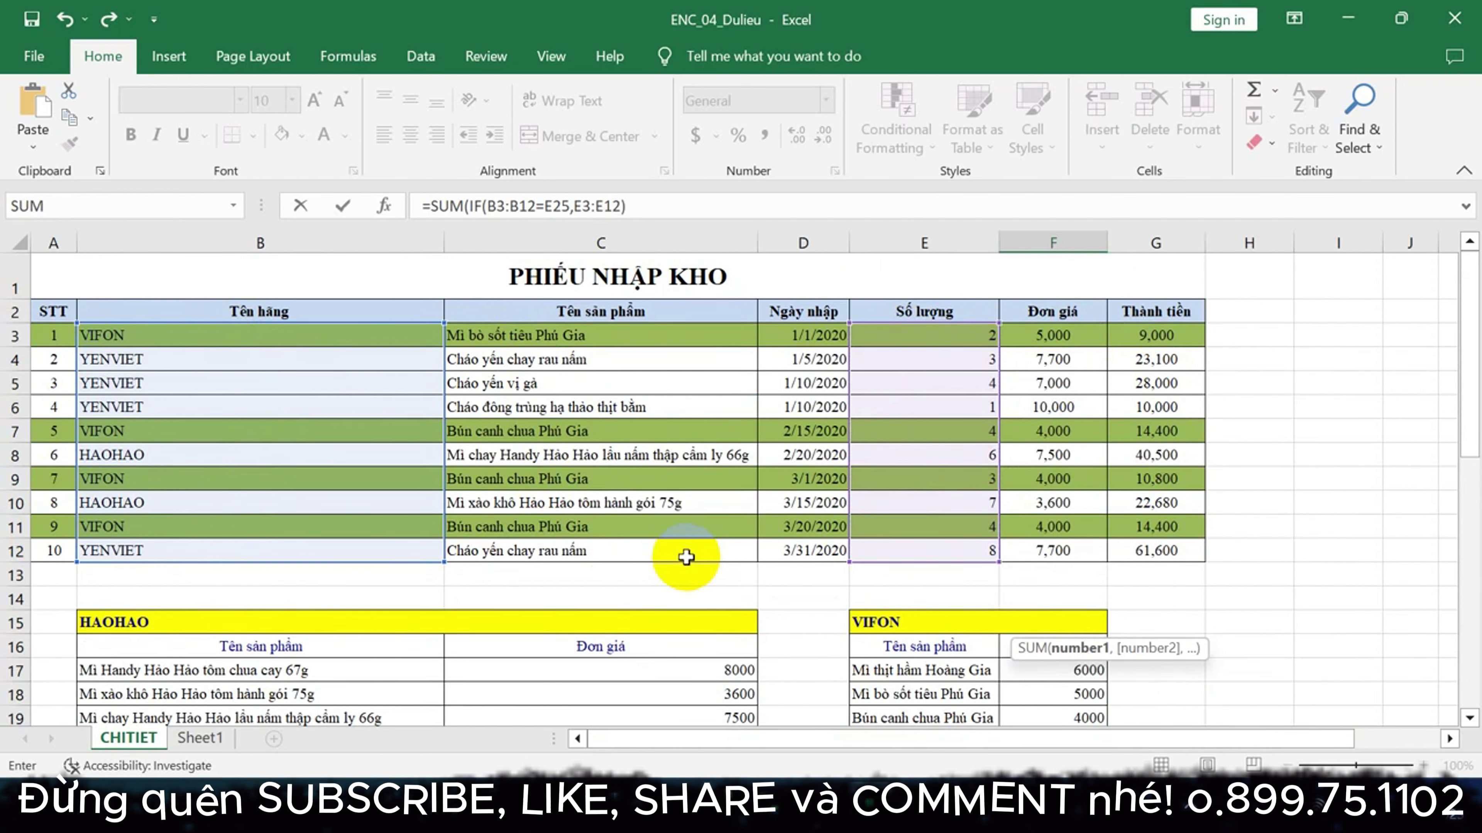
type(")")
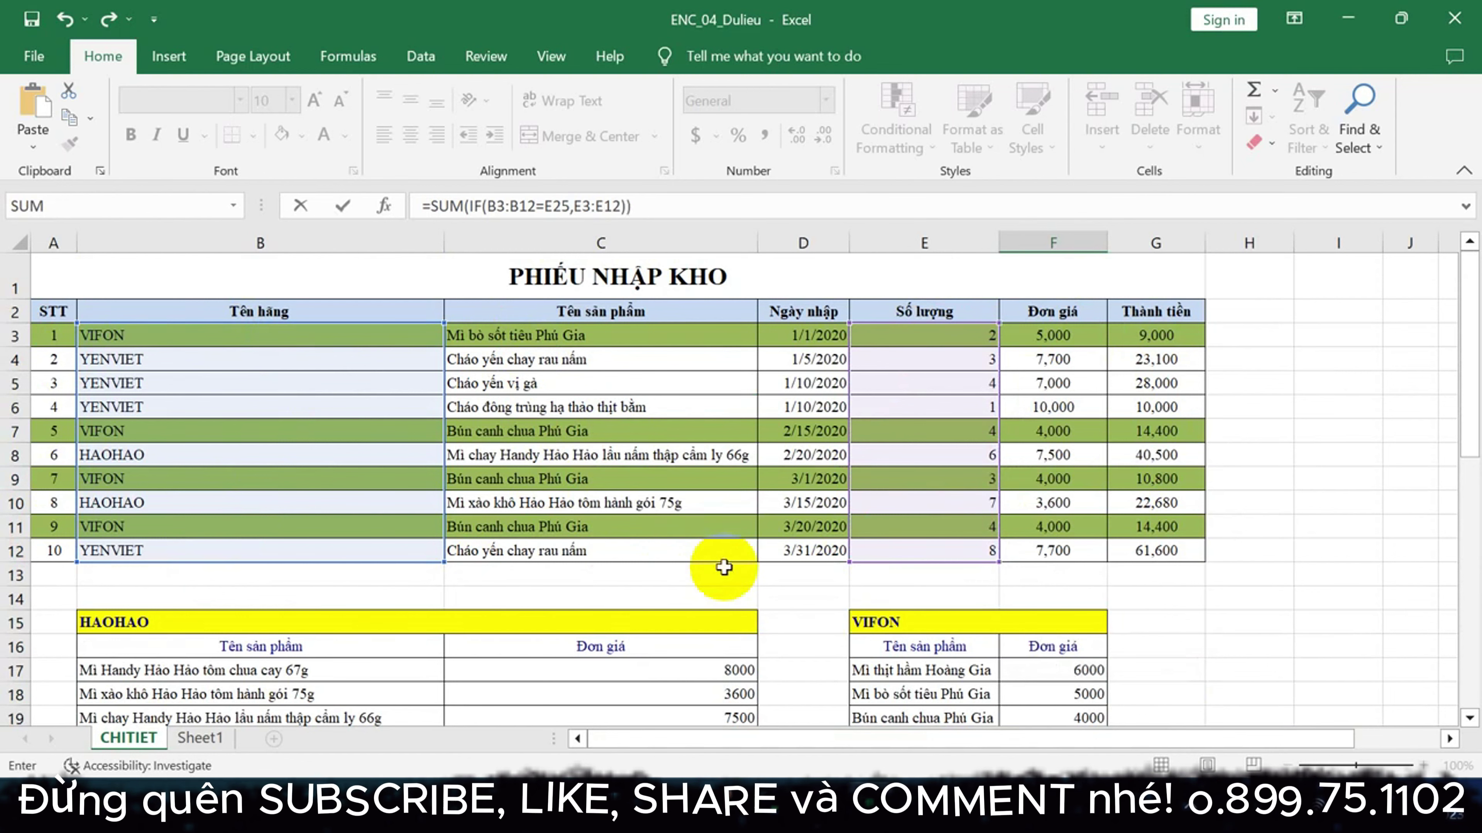
key("ctrl+shift+Return")
Check the F25 array formula, then select the statistics table E25:F28
scroll(991, 642, "down", 3)
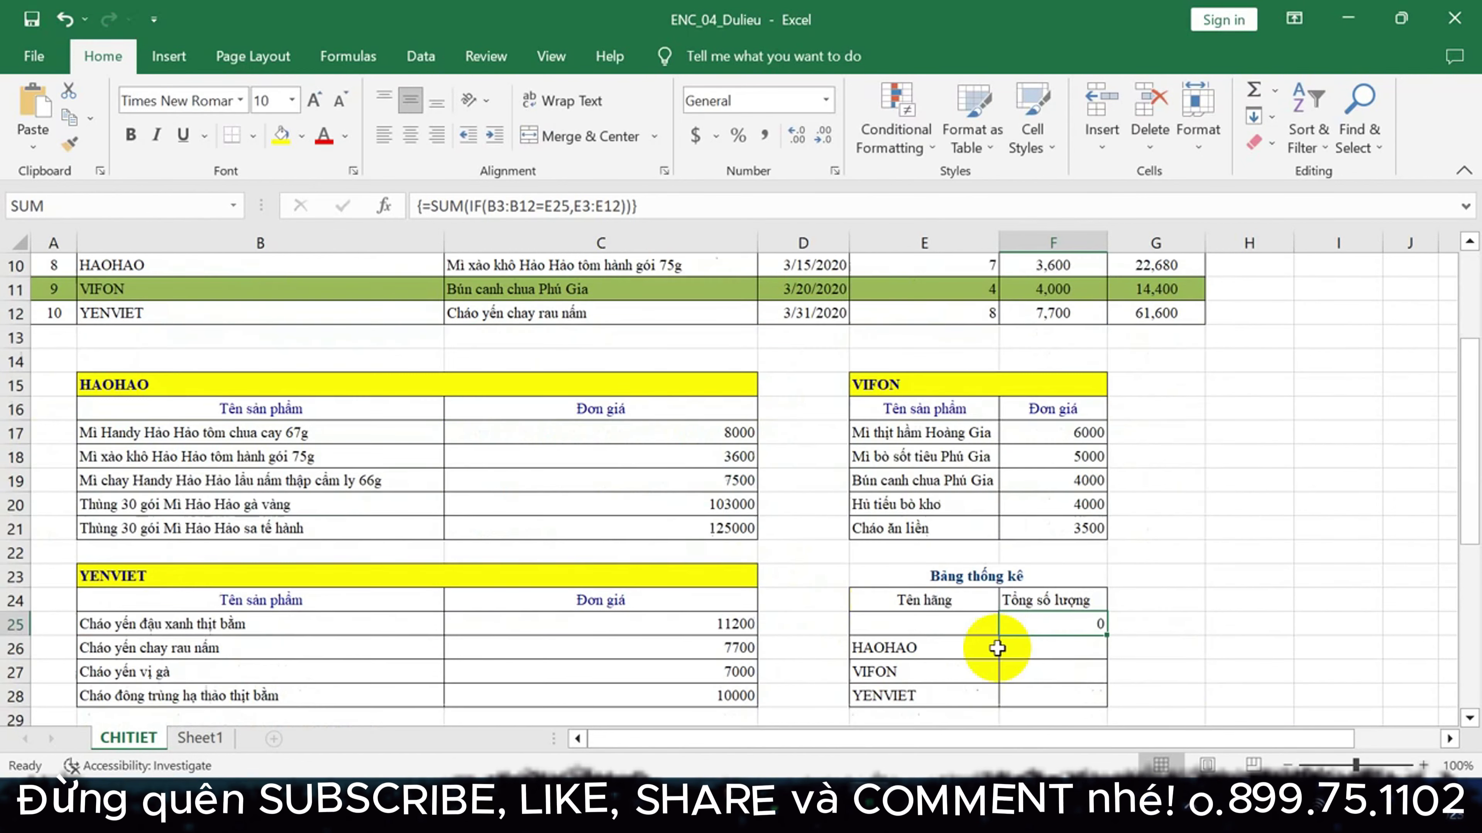
scroll(1039, 583, "down", 3)
left_click(1146, 432)
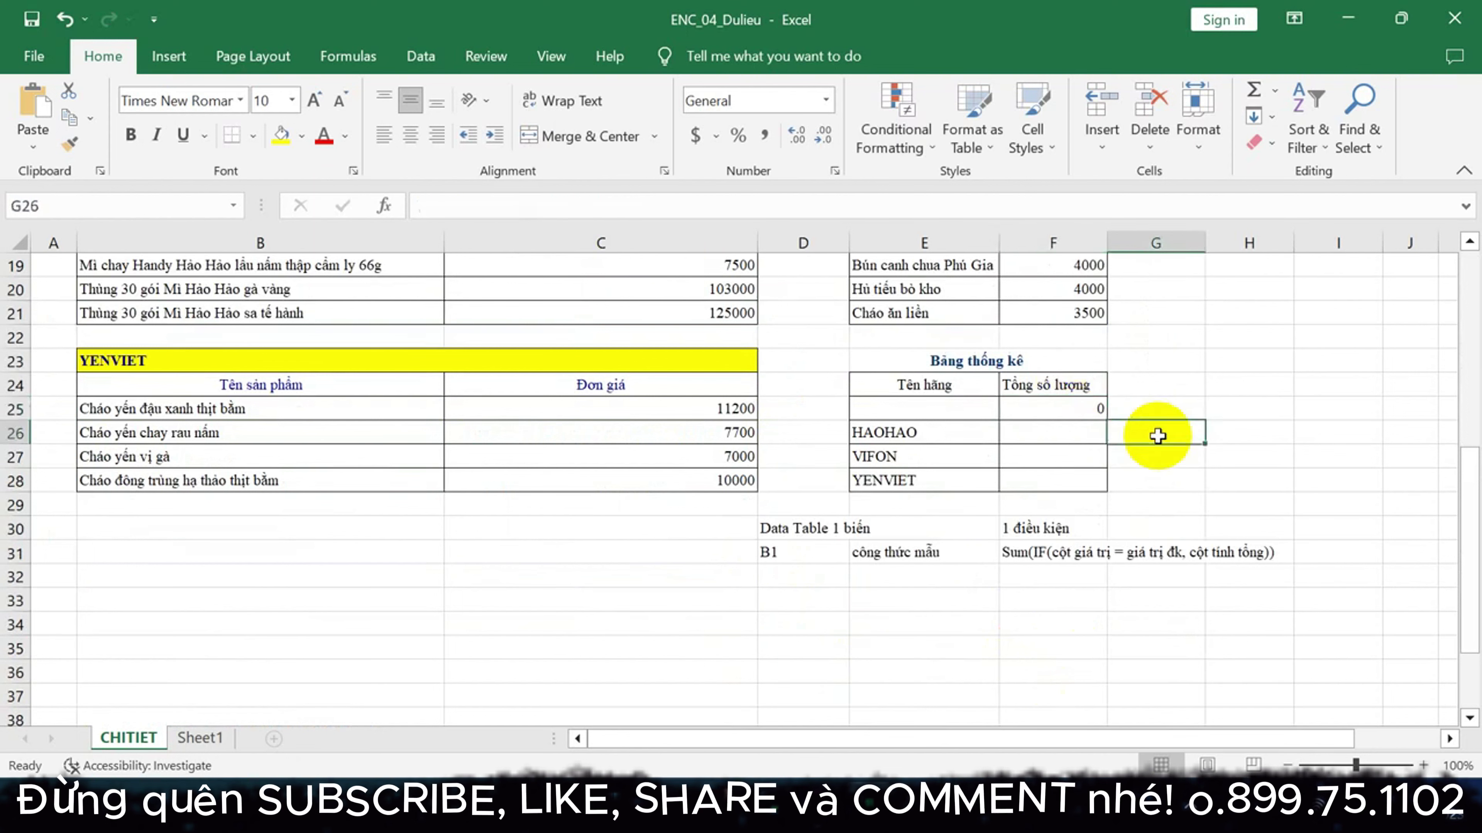
left_click(1053, 409)
left_click(956, 402)
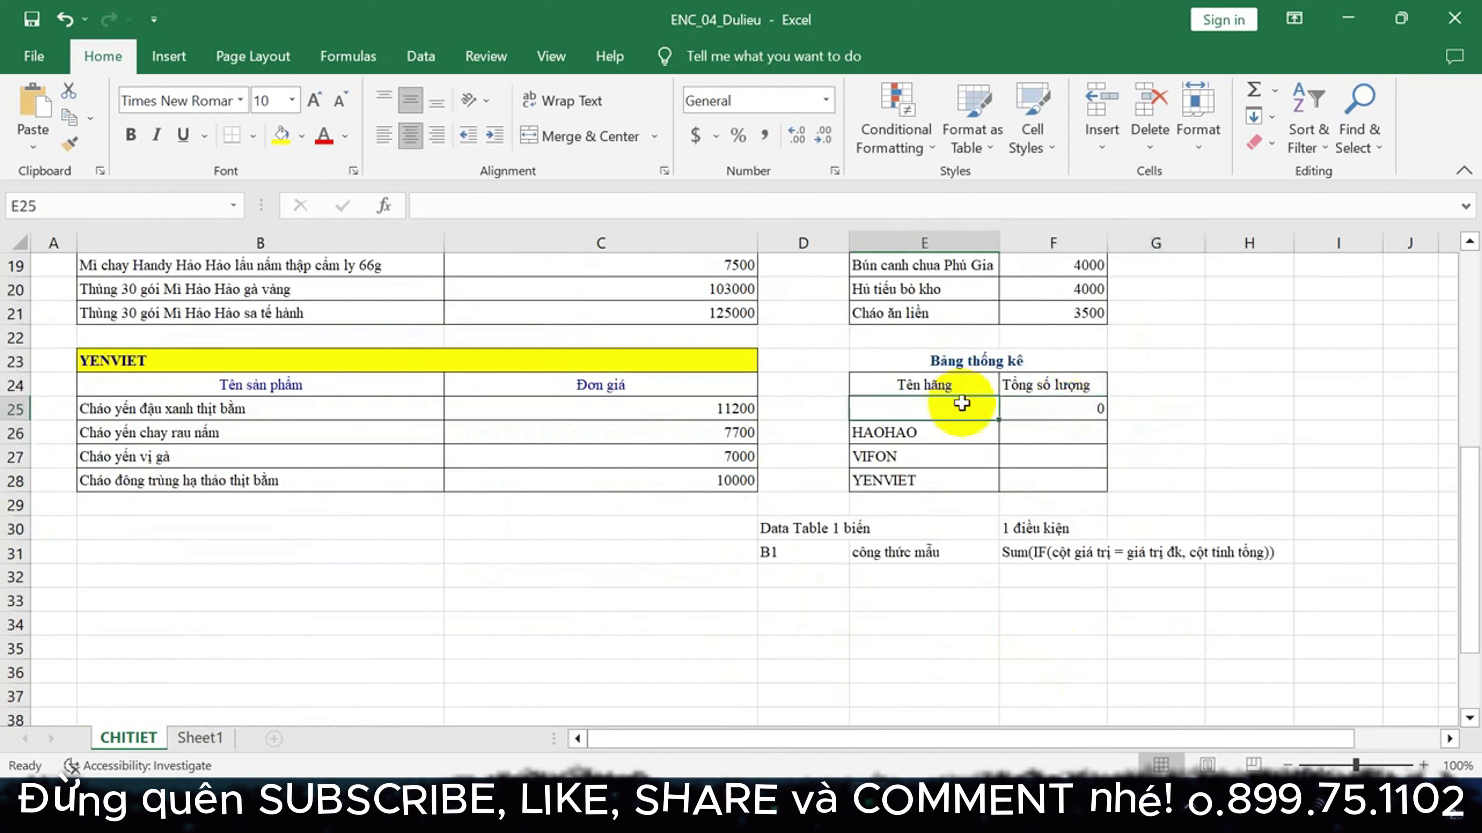
left_click(1053, 404)
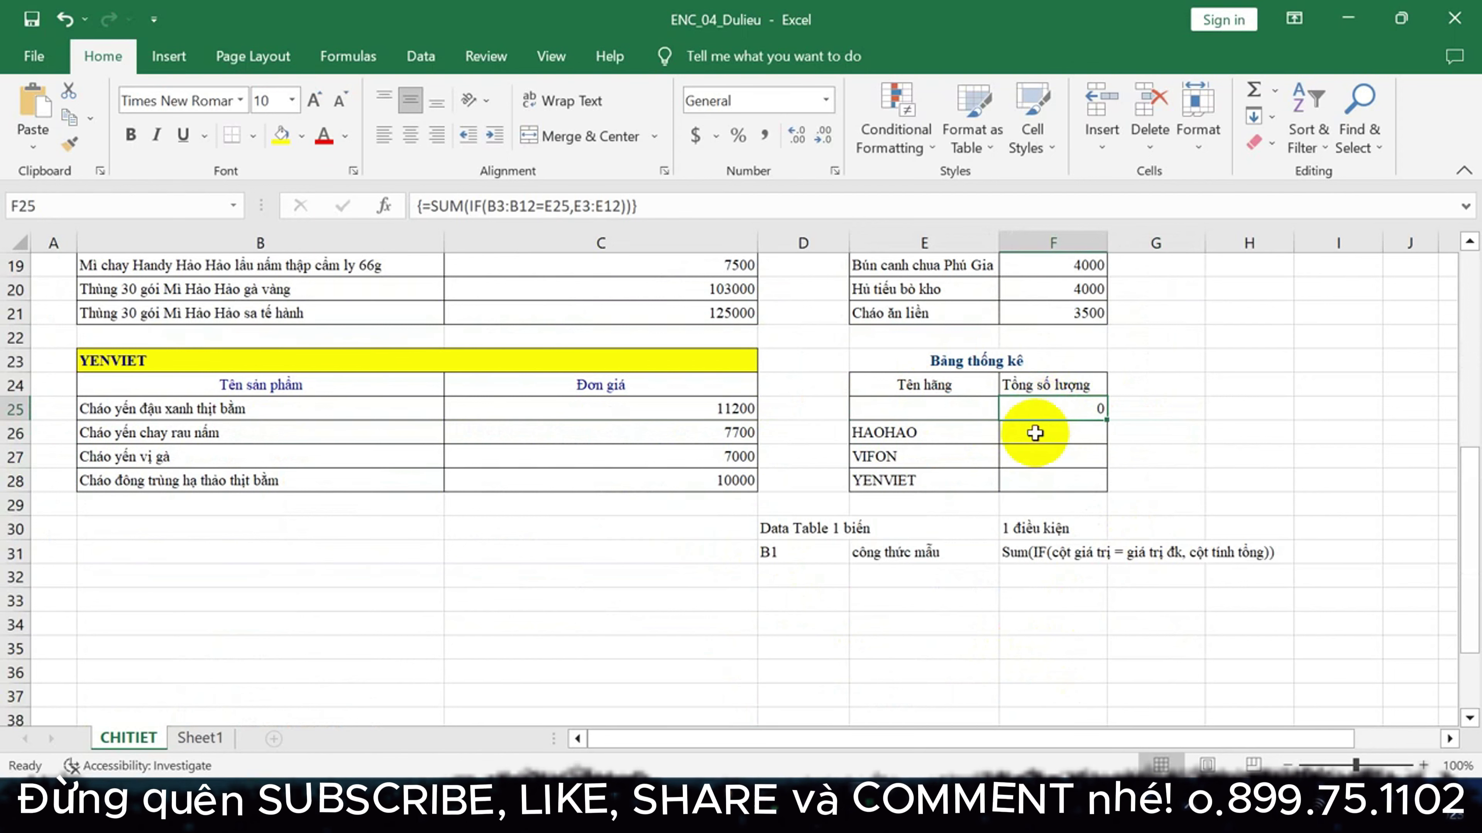
left_click_drag(941, 415, 1029, 476)
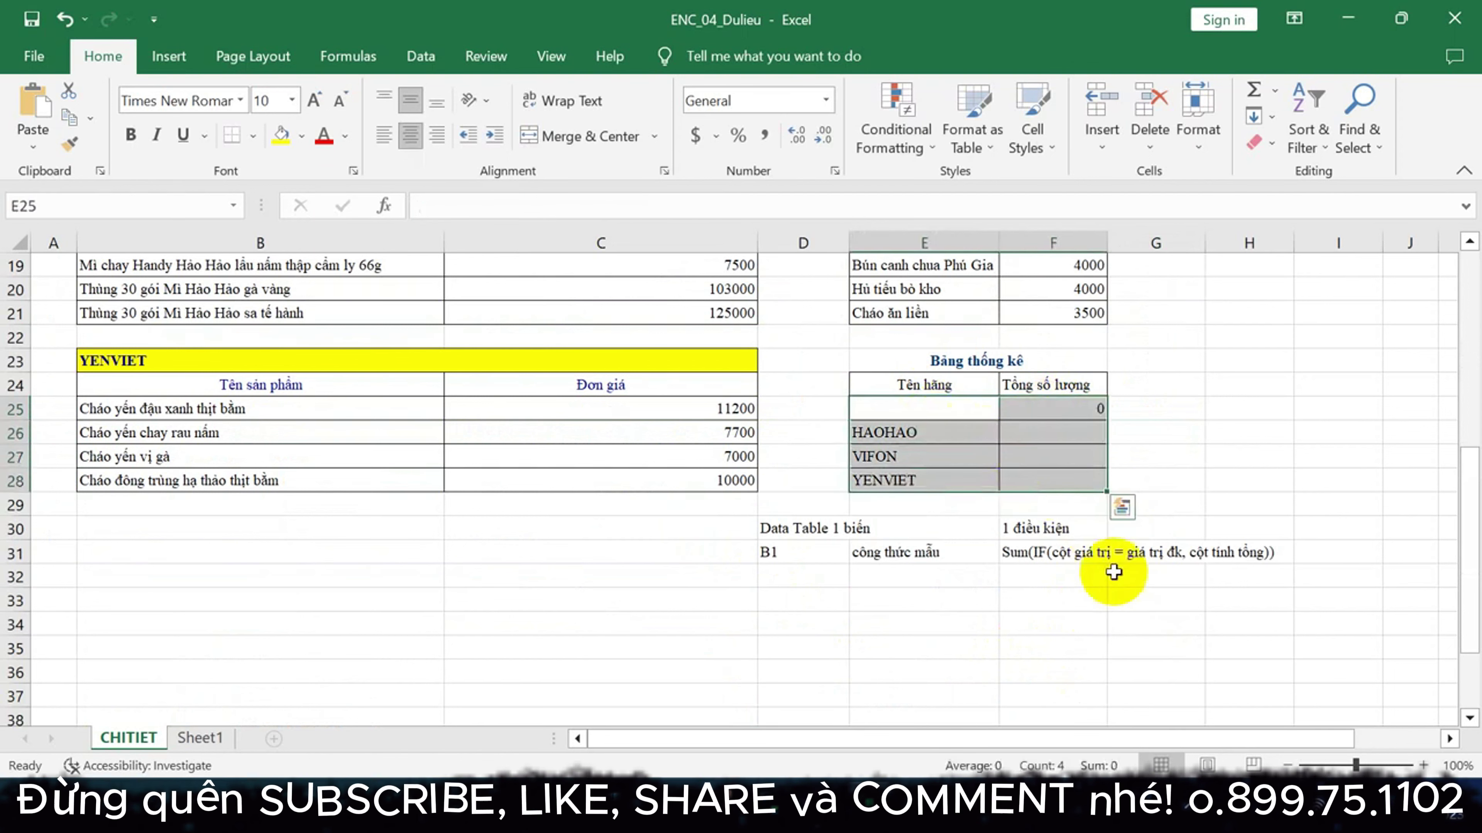
left_click_drag(949, 408, 1047, 477)
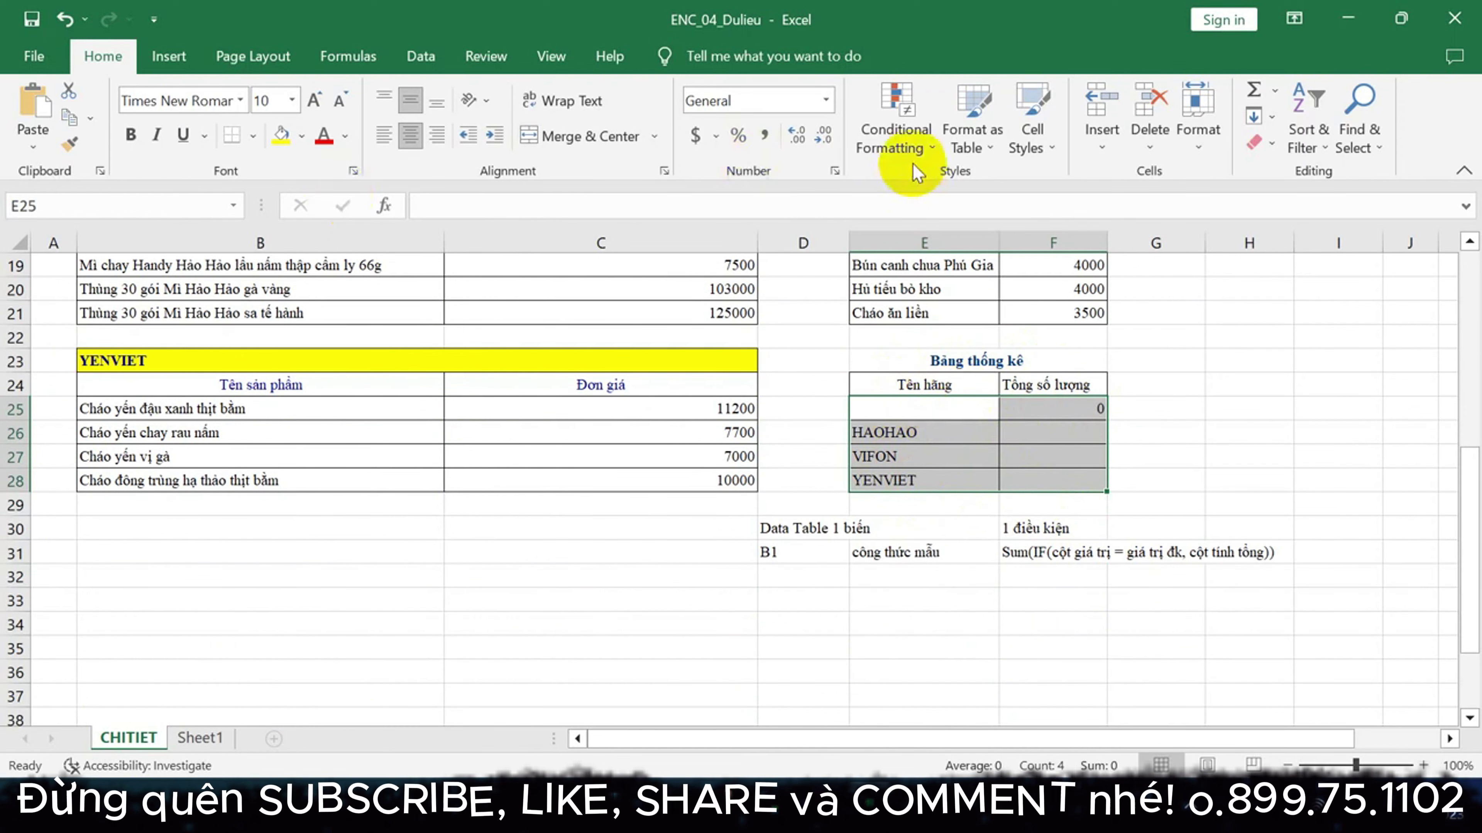
Create a one-variable Data Table with column input E25, giving totals 13, 13 and 16
left_click(420, 56)
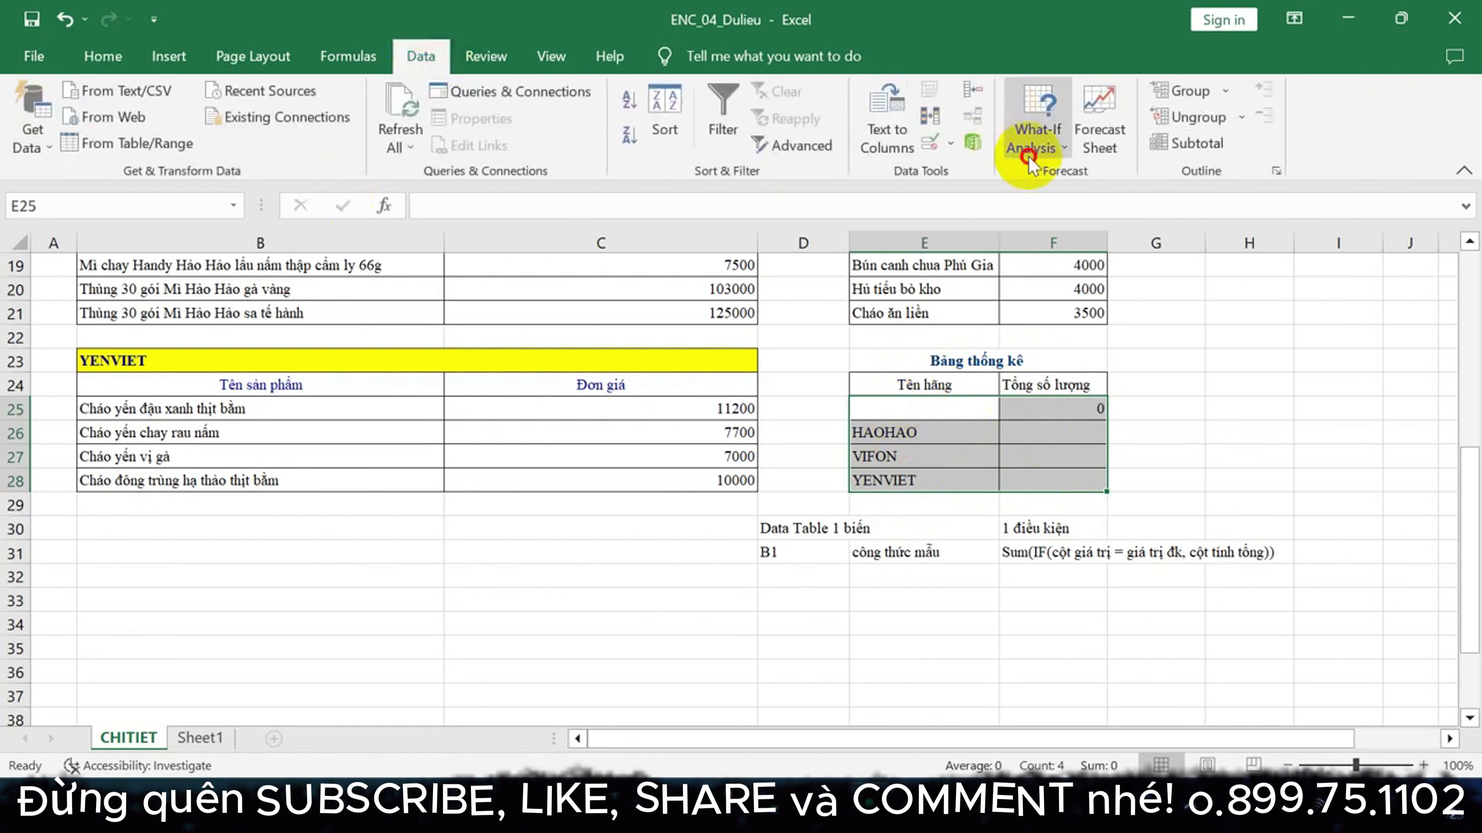
left_click(1028, 157)
left_click(1050, 232)
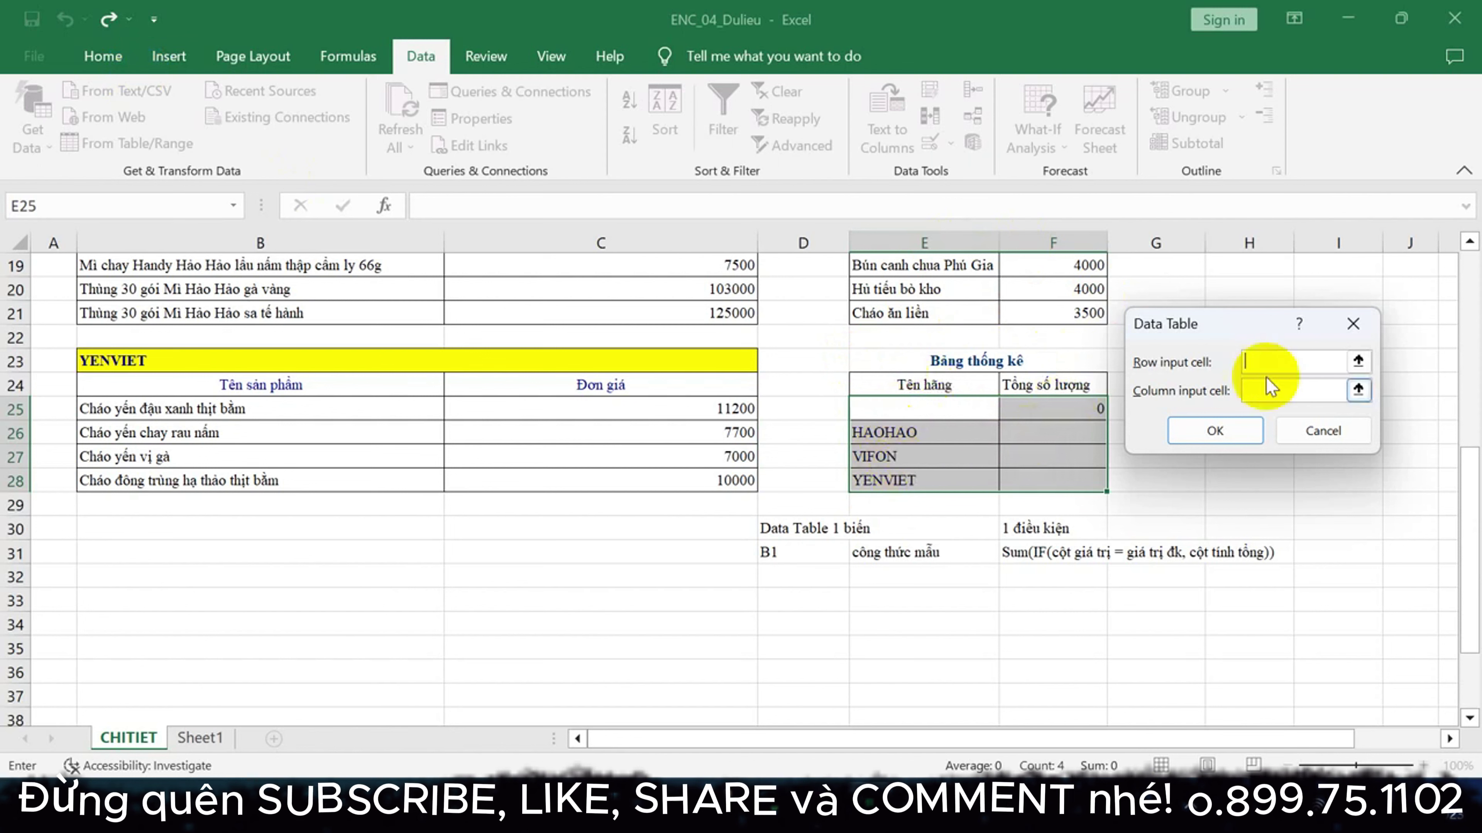
left_click(1271, 398)
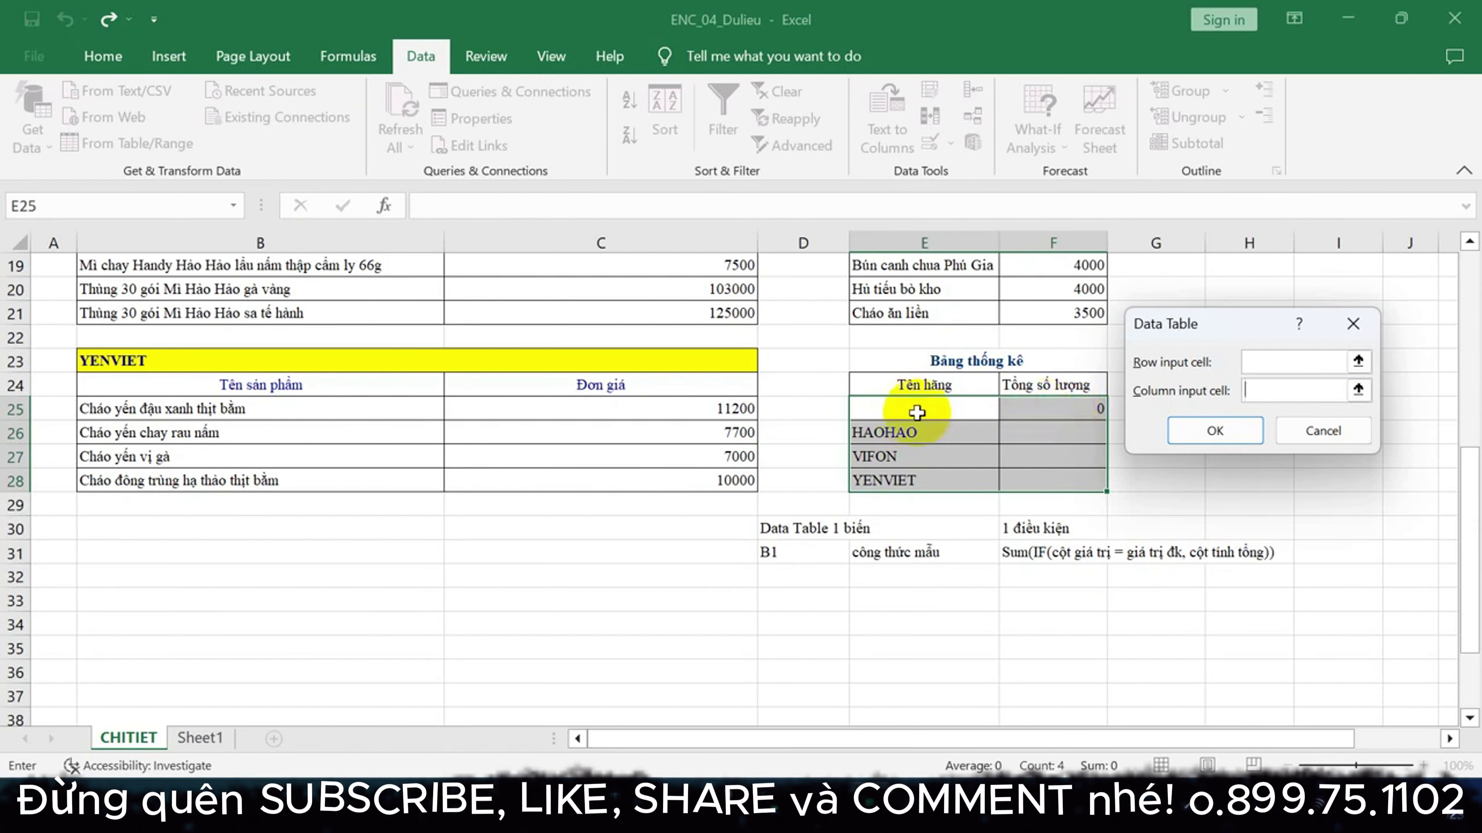
left_click(1358, 390)
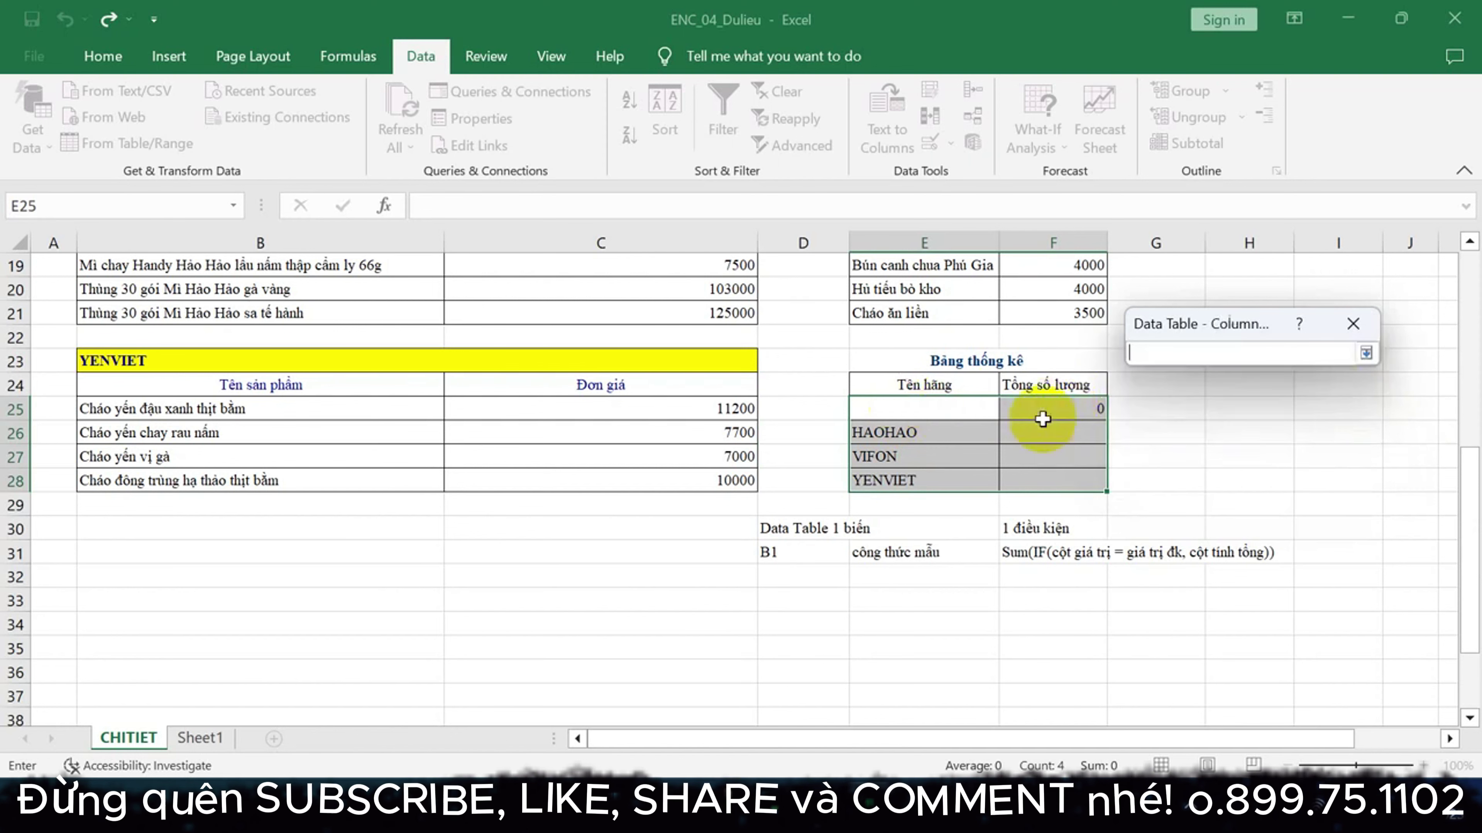
left_click(933, 404)
left_click(1366, 353)
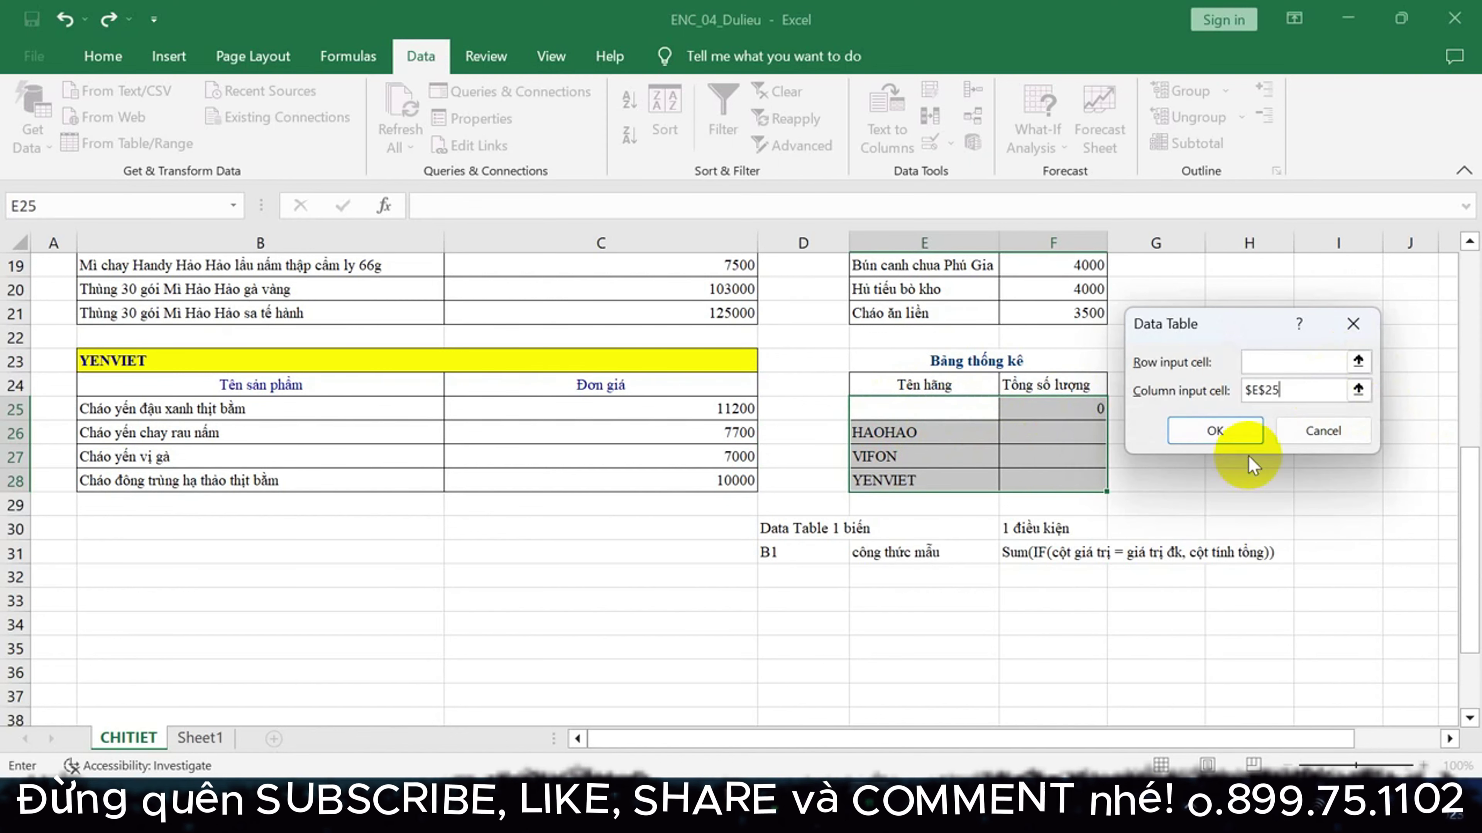
left_click(1220, 430)
left_click(1249, 528)
Inspect the TABLE formula in F26 and check the HAOHAO quantities in the source list
left_click(1059, 431)
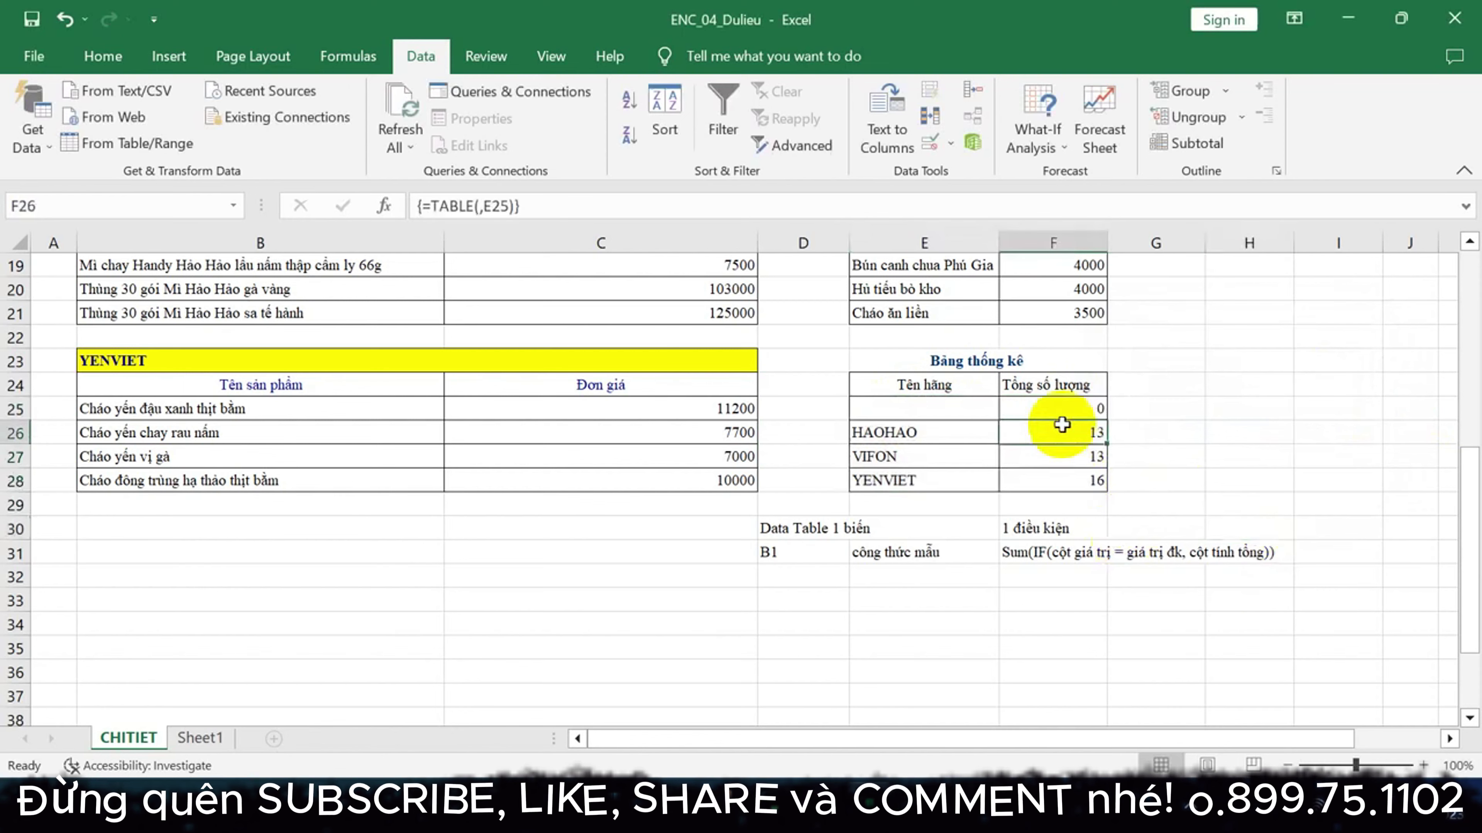
scroll(1122, 512, "up", 1)
scroll(1132, 502, "up", 5)
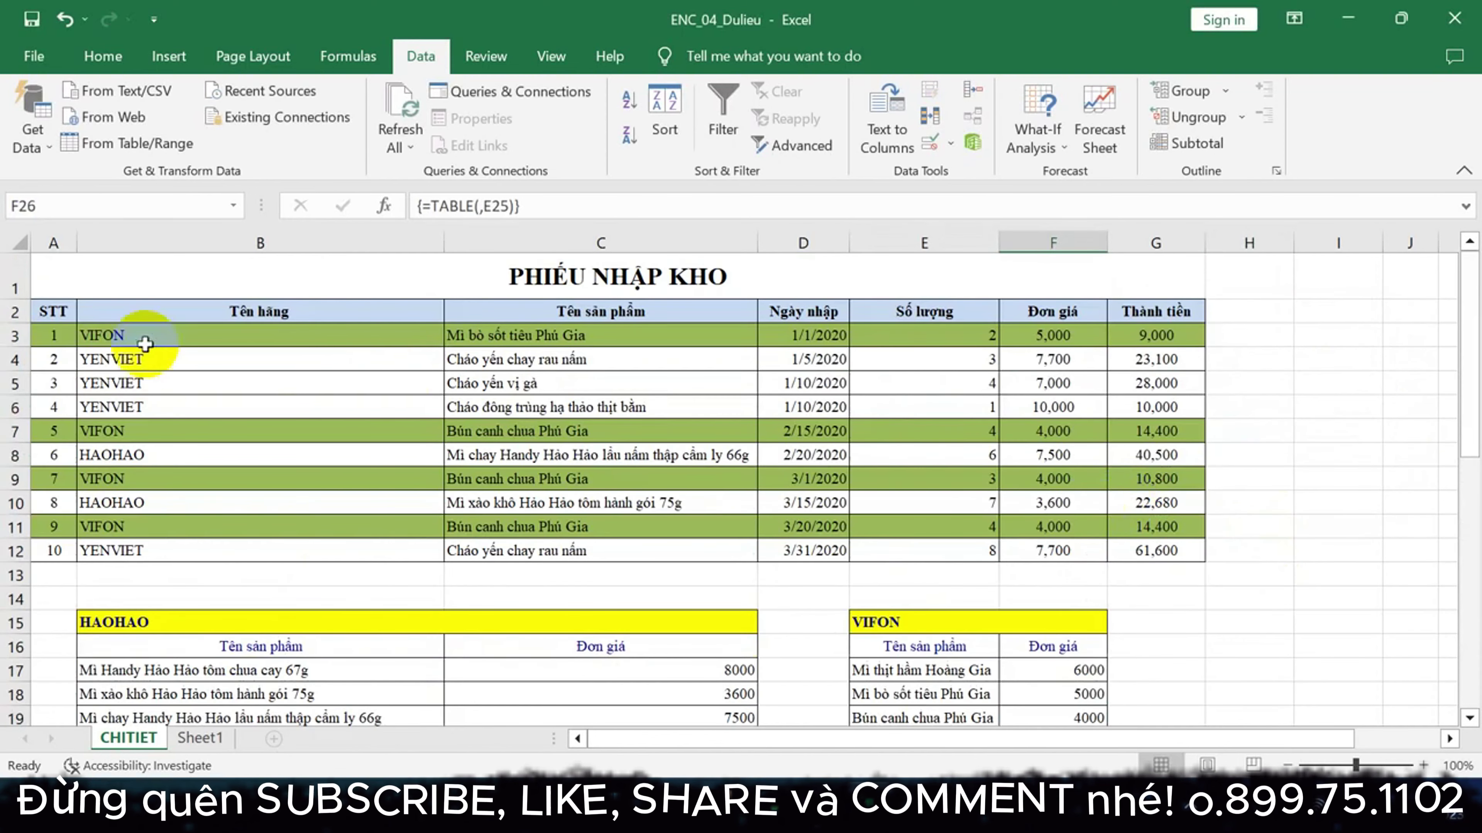
left_click_drag(126, 449, 881, 463)
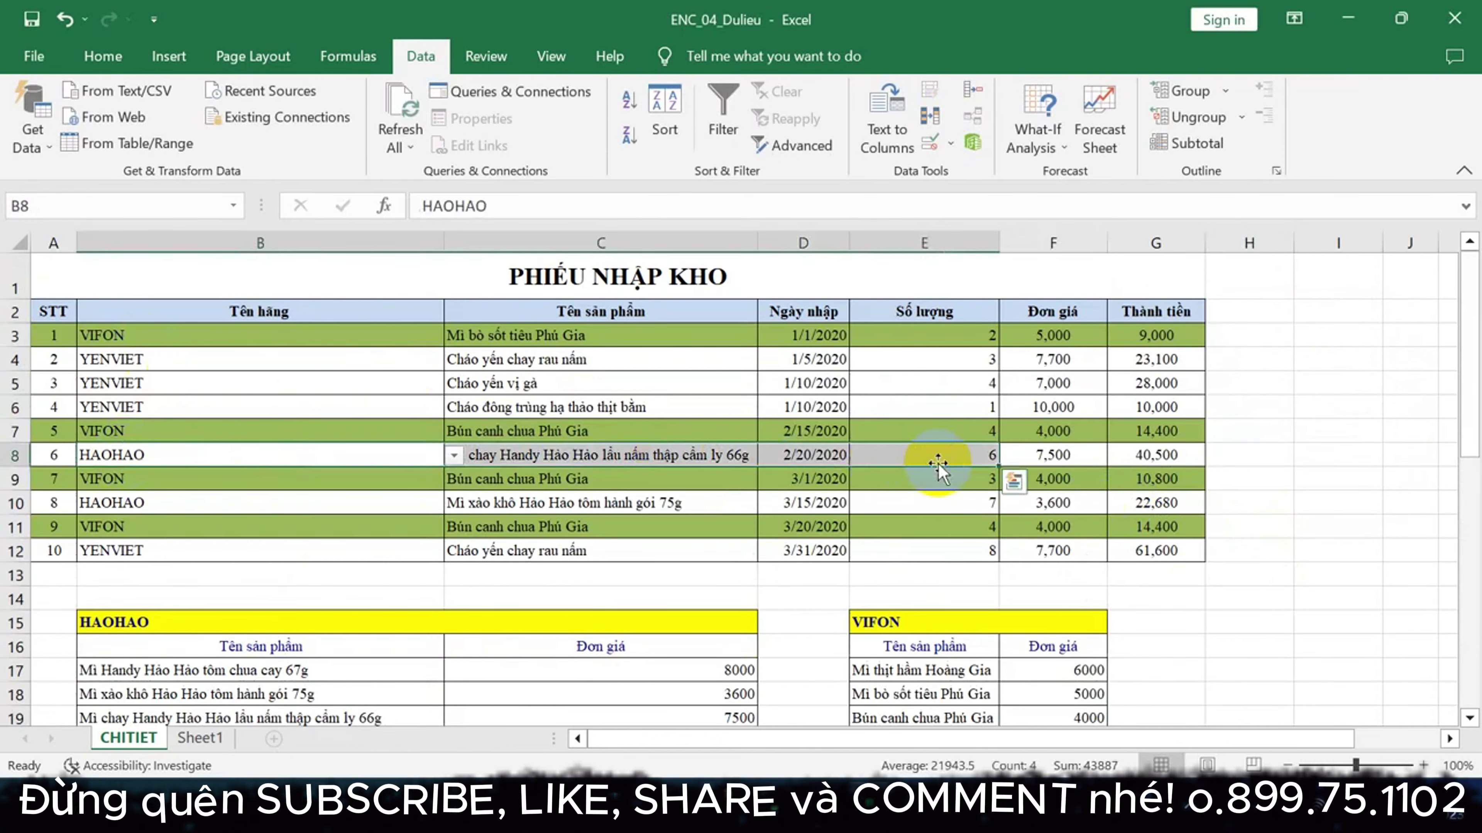
left_click(945, 454)
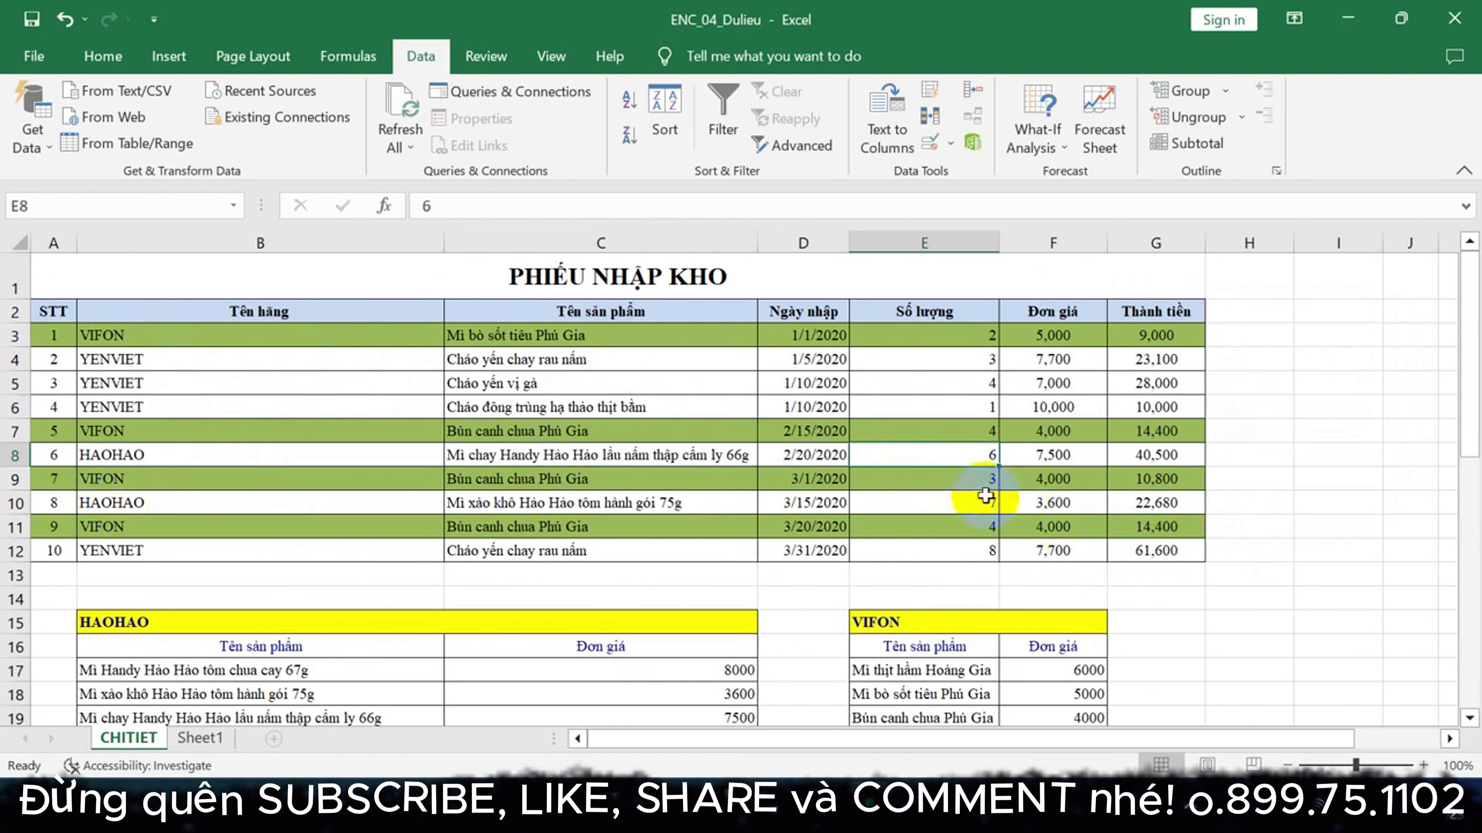
left_click(966, 501)
Confirm the YENVIET quantities add up to the data table's total of 16
scroll(1084, 576, "down", 4)
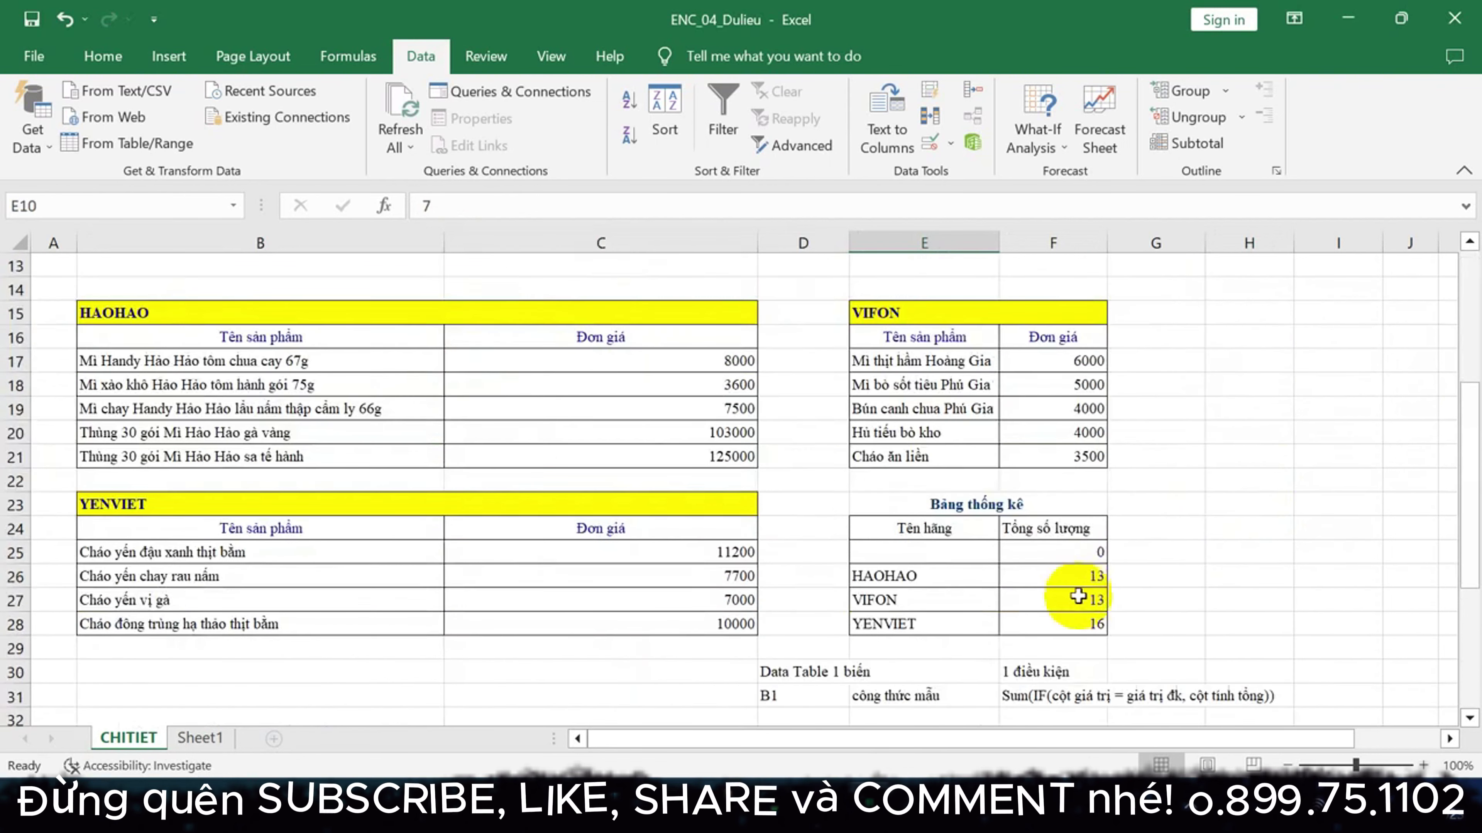
left_click(1059, 581)
left_click(1032, 620)
scroll(1032, 620, "up", 4)
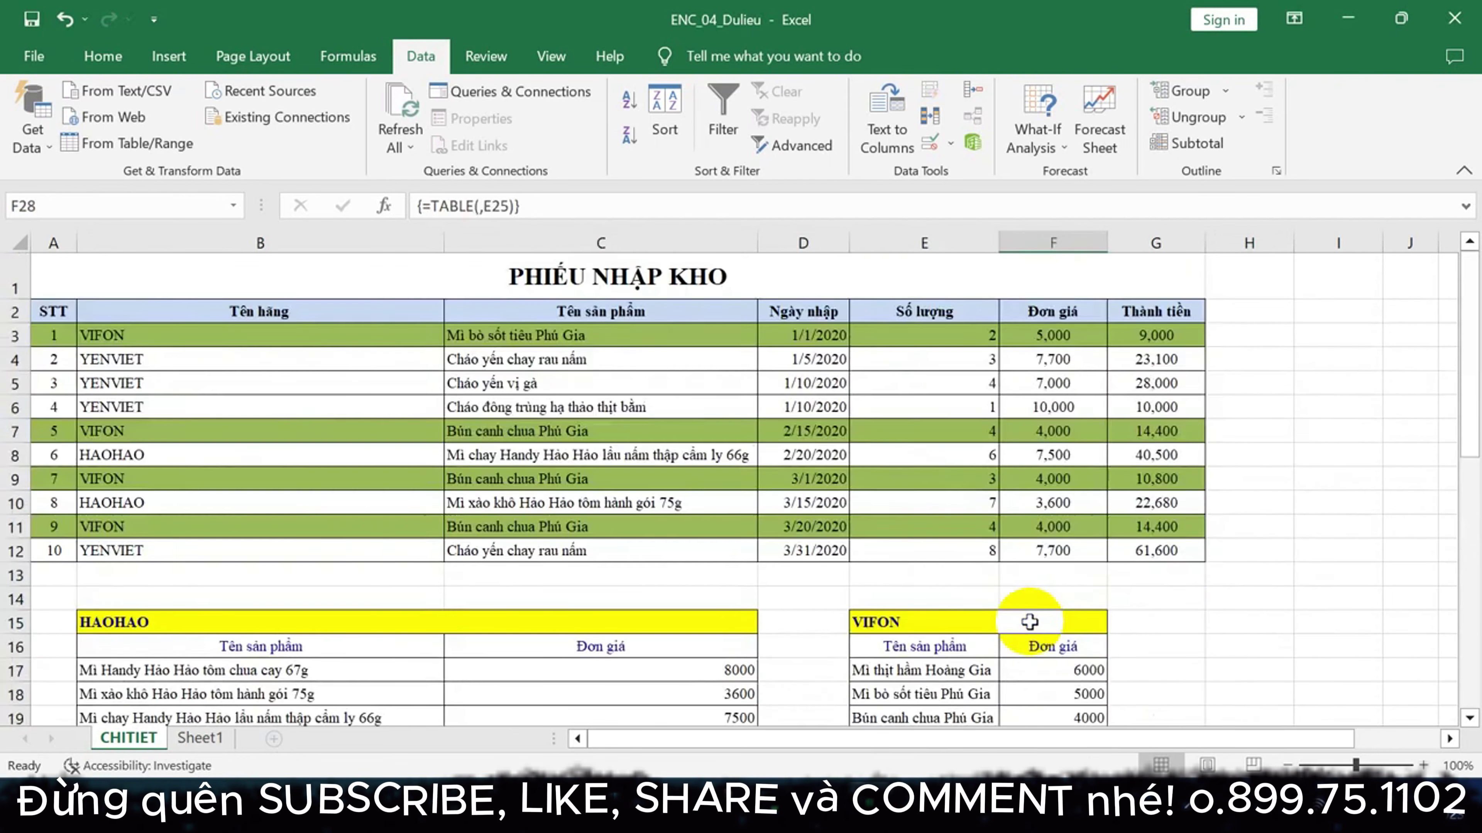
left_click(942, 366)
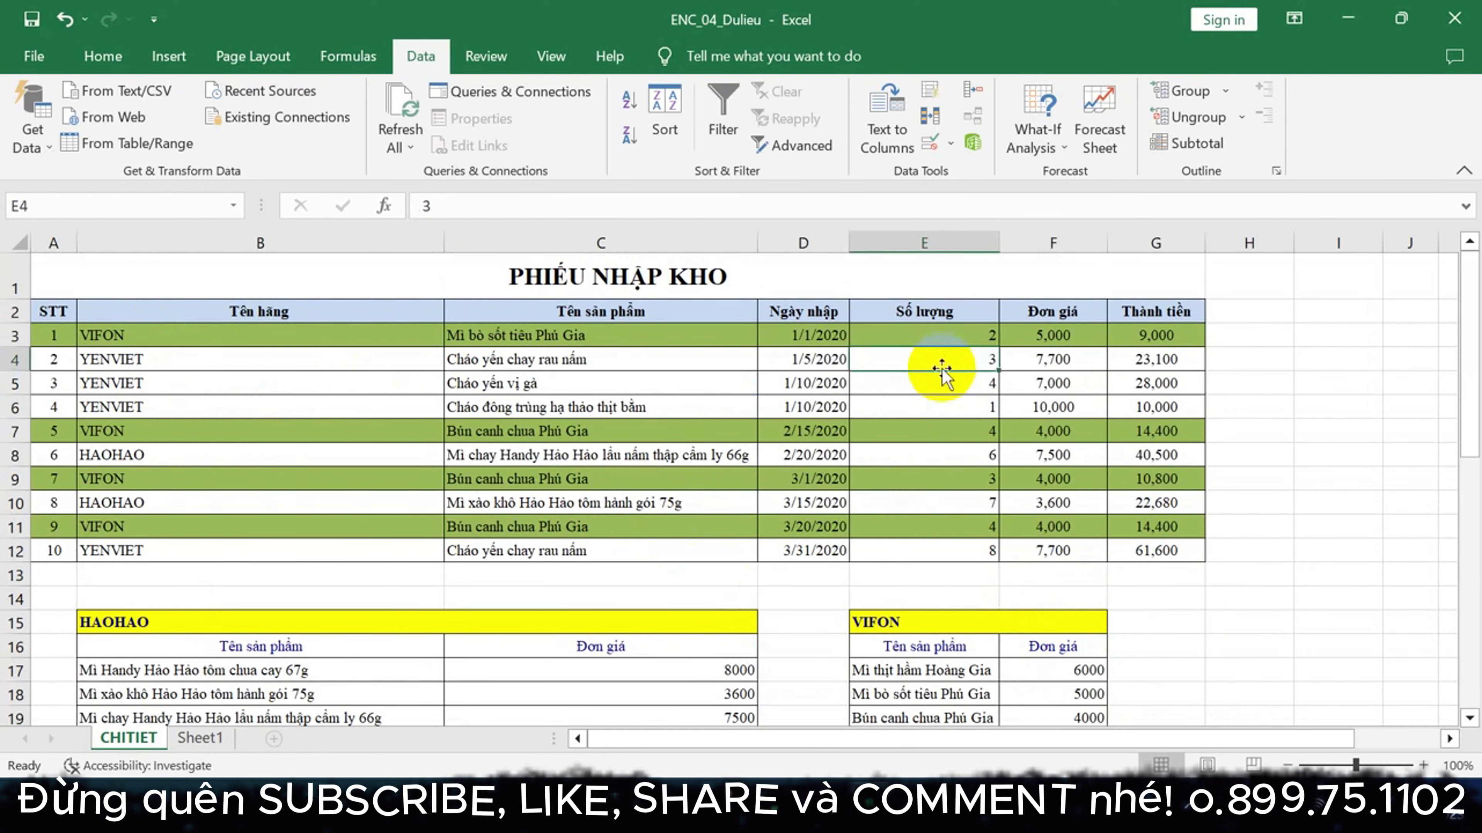
left_click_drag(933, 383, 929, 411)
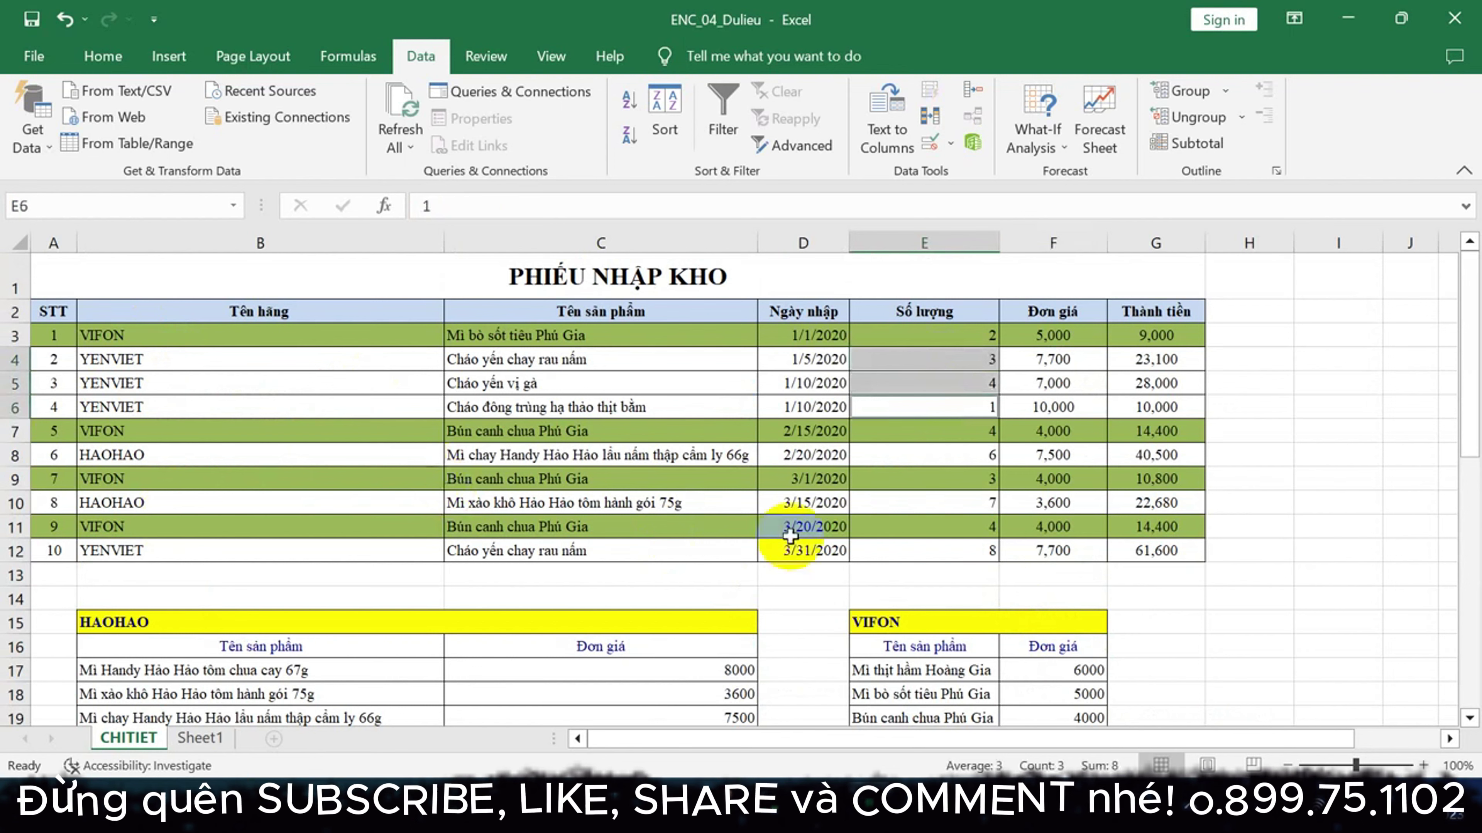
left_click(931, 551, "ctrl")
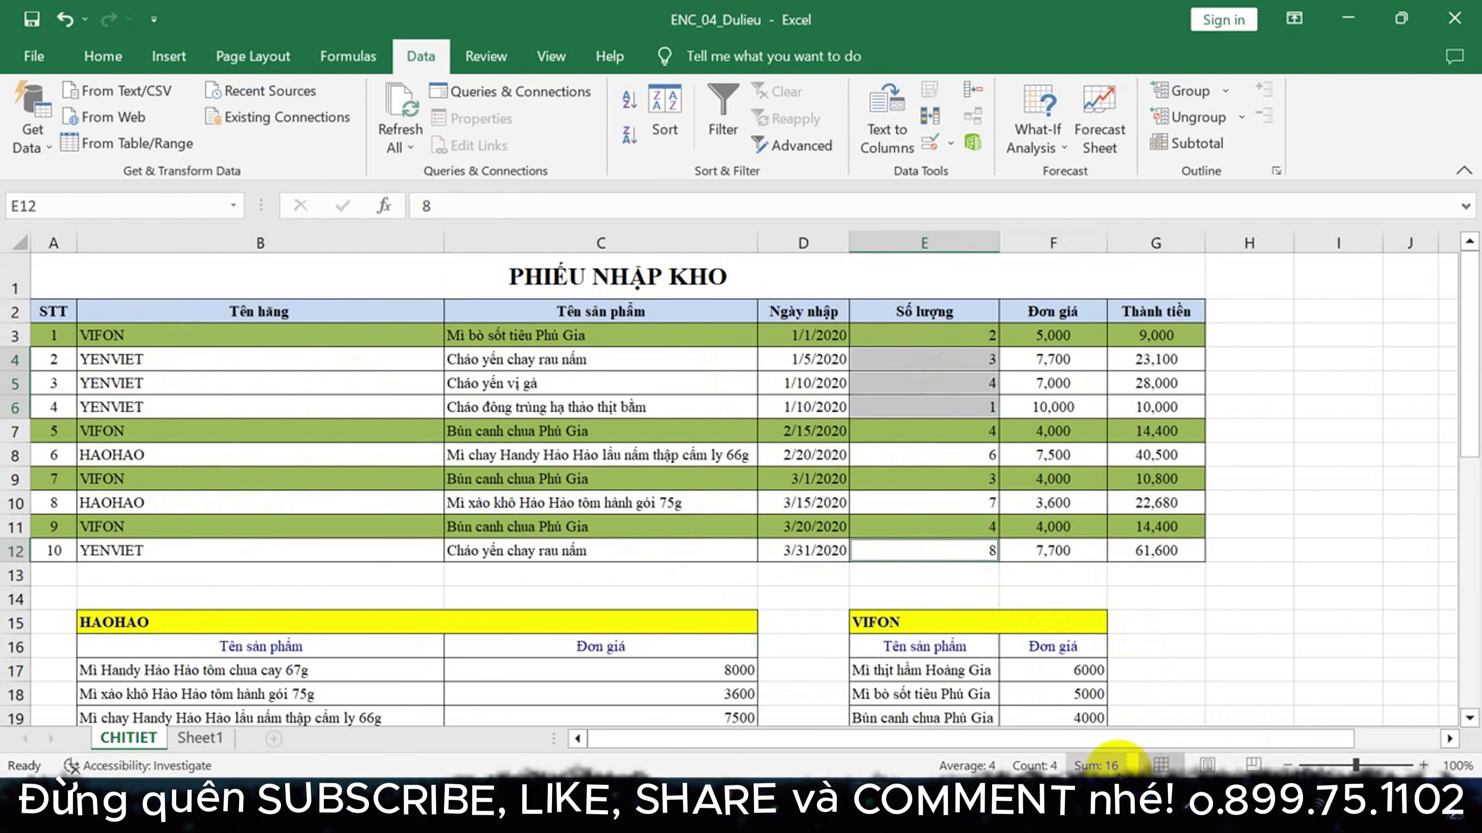
scroll(1195, 622, "down", 8)
left_click(1095, 338)
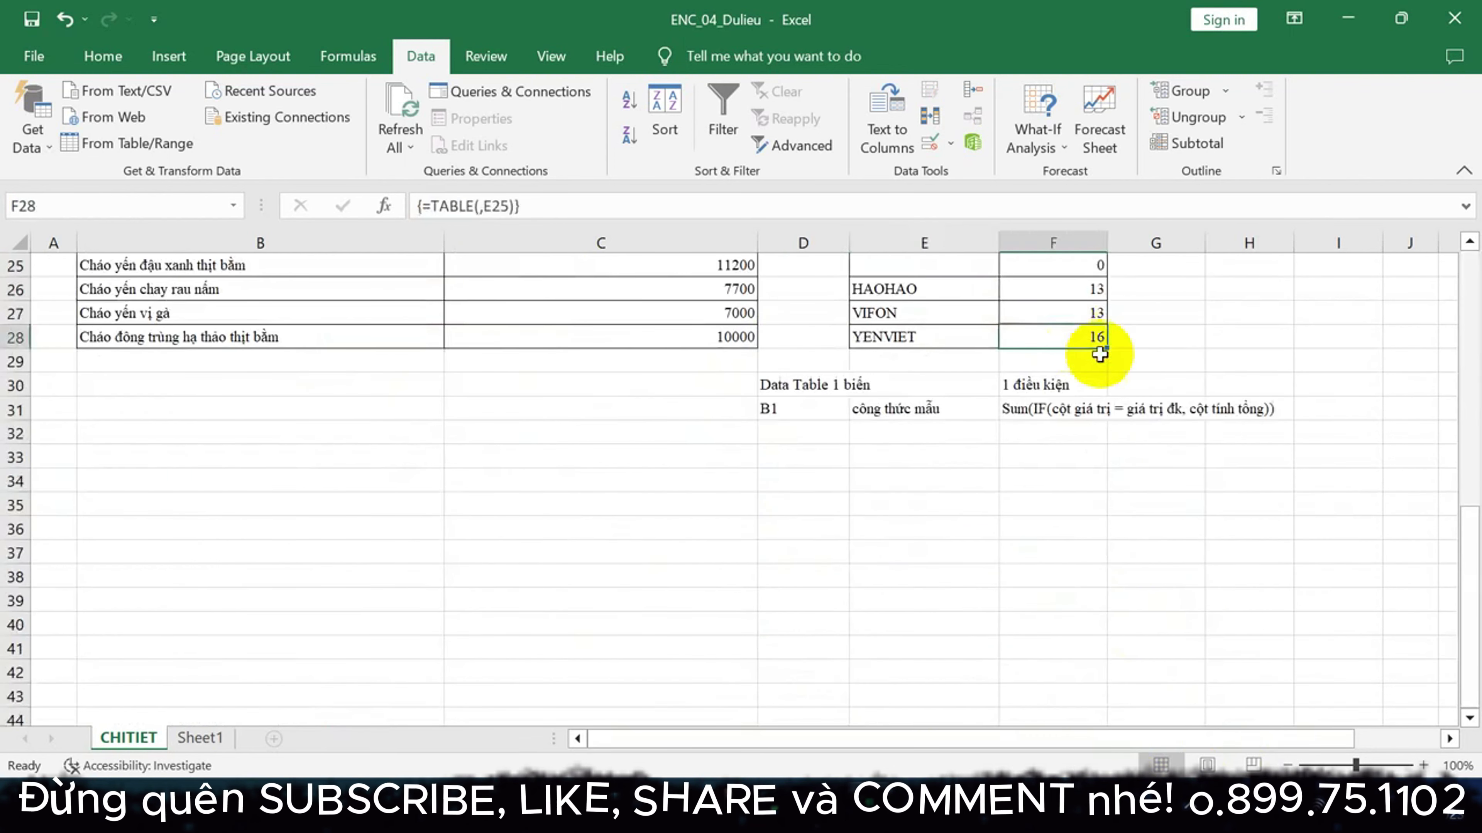
scroll(1196, 415, "up", 2)
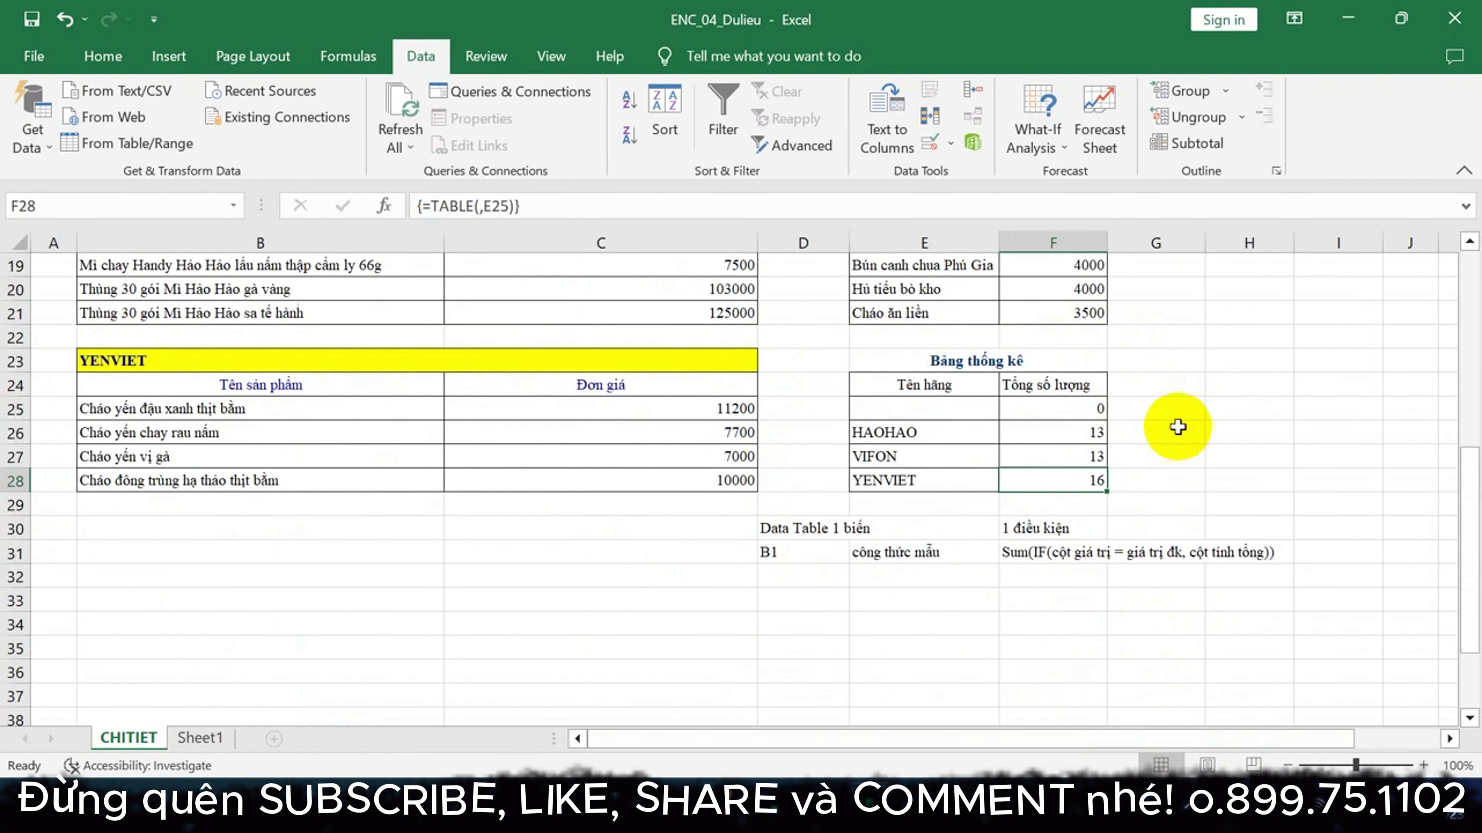
Reselect the statistics table's brand and total cells E25:F28
left_click(1136, 481)
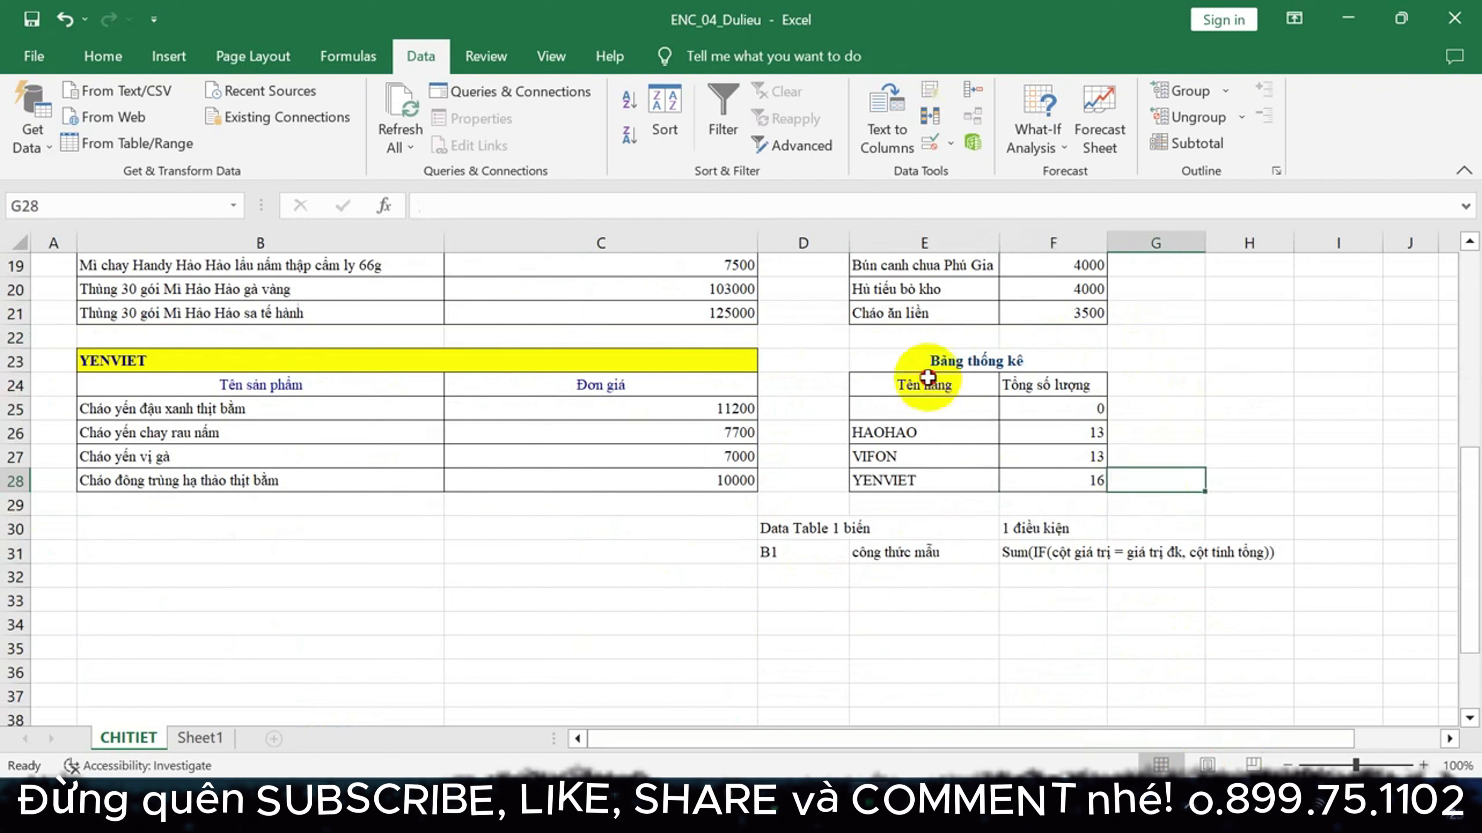
left_click_drag(927, 378, 909, 480)
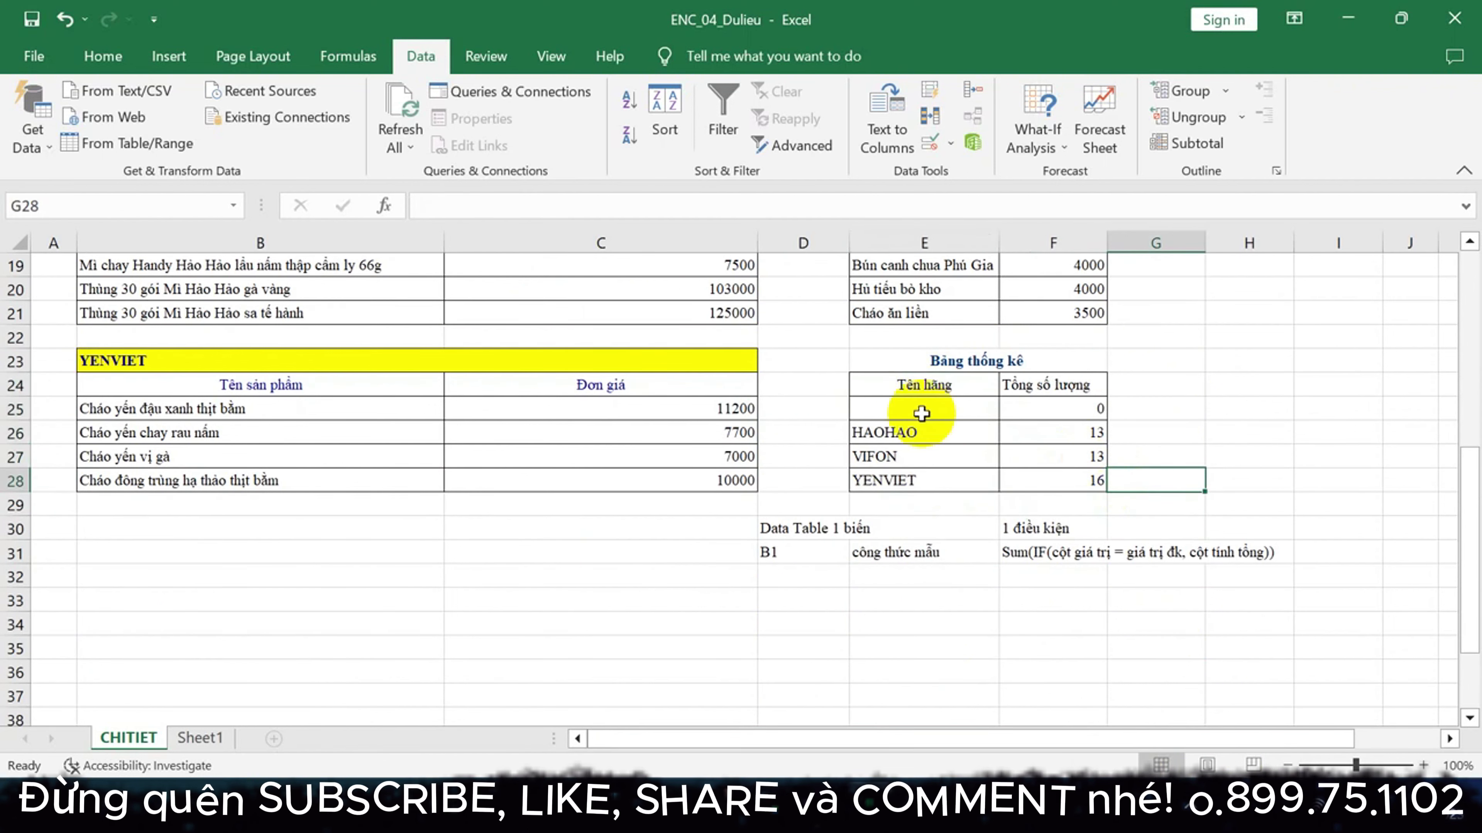
left_click(924, 385)
left_click_drag(922, 409, 1053, 480)
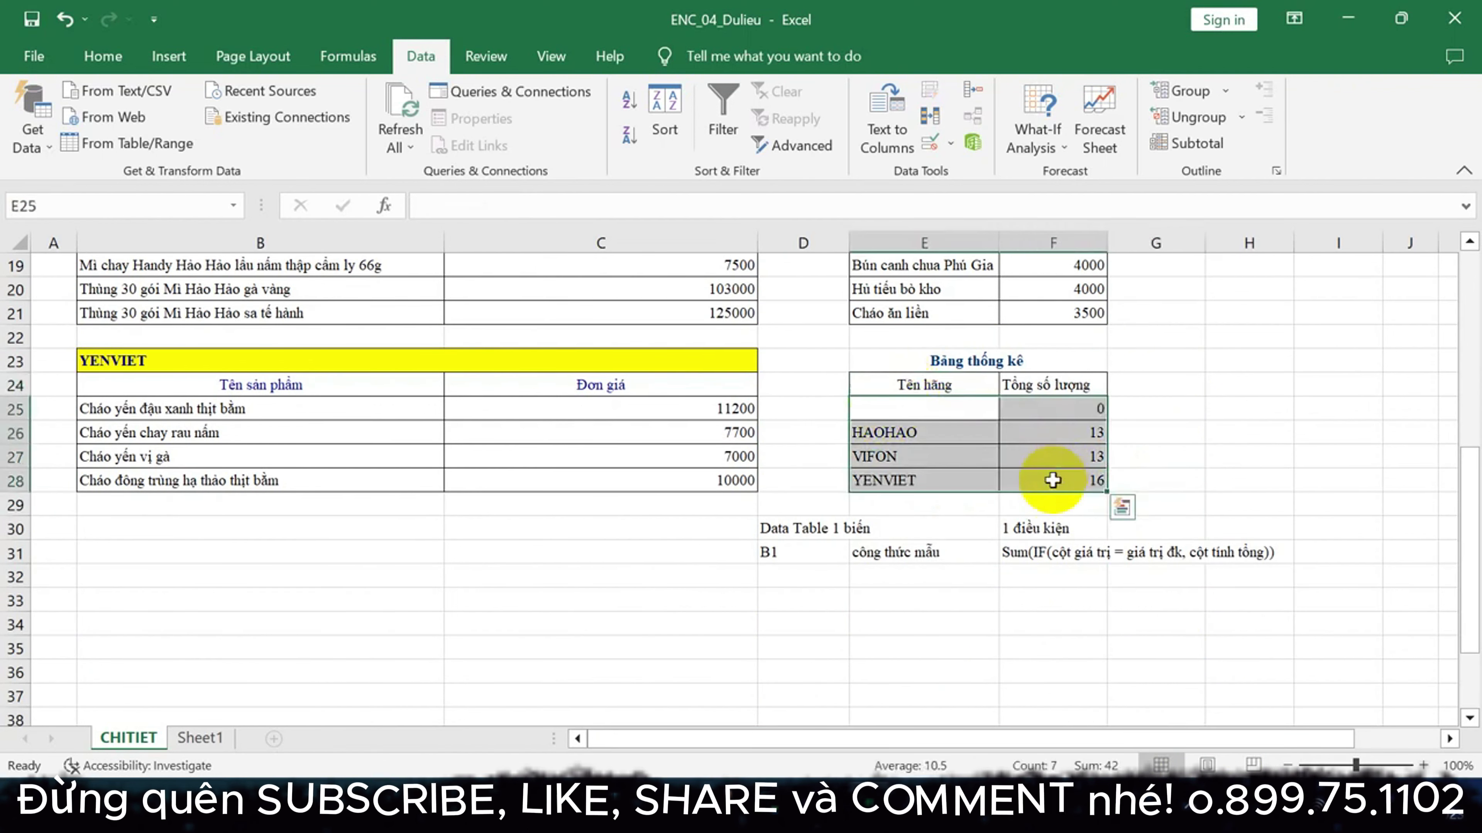
Go to Sheet1 and review the HAOHAO, VIFON, YENVIET header row of Bảng thống kê
left_click(195, 751)
left_click_drag(735, 510, 1006, 509)
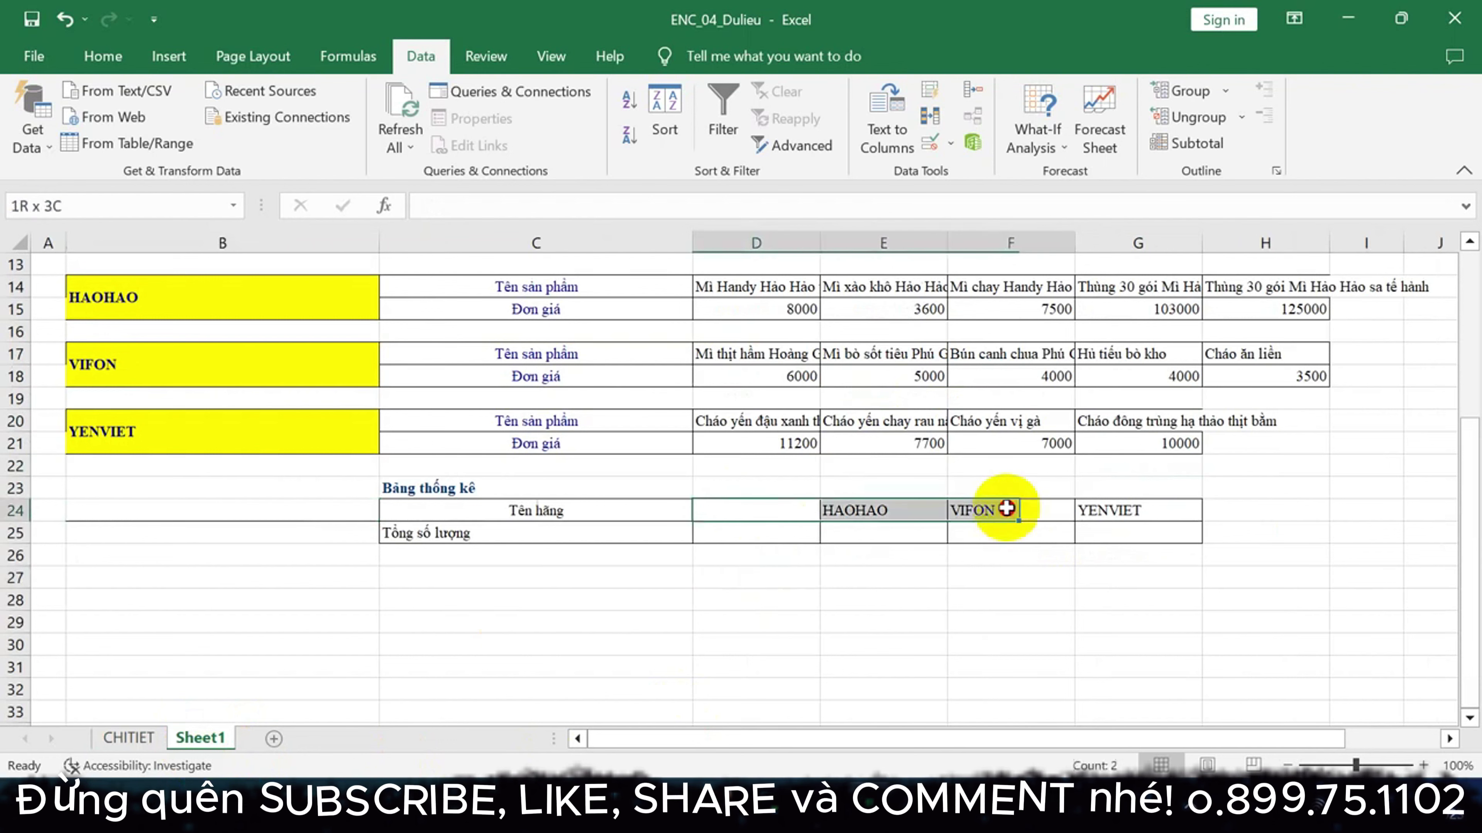
left_click_drag(555, 512, 1135, 512)
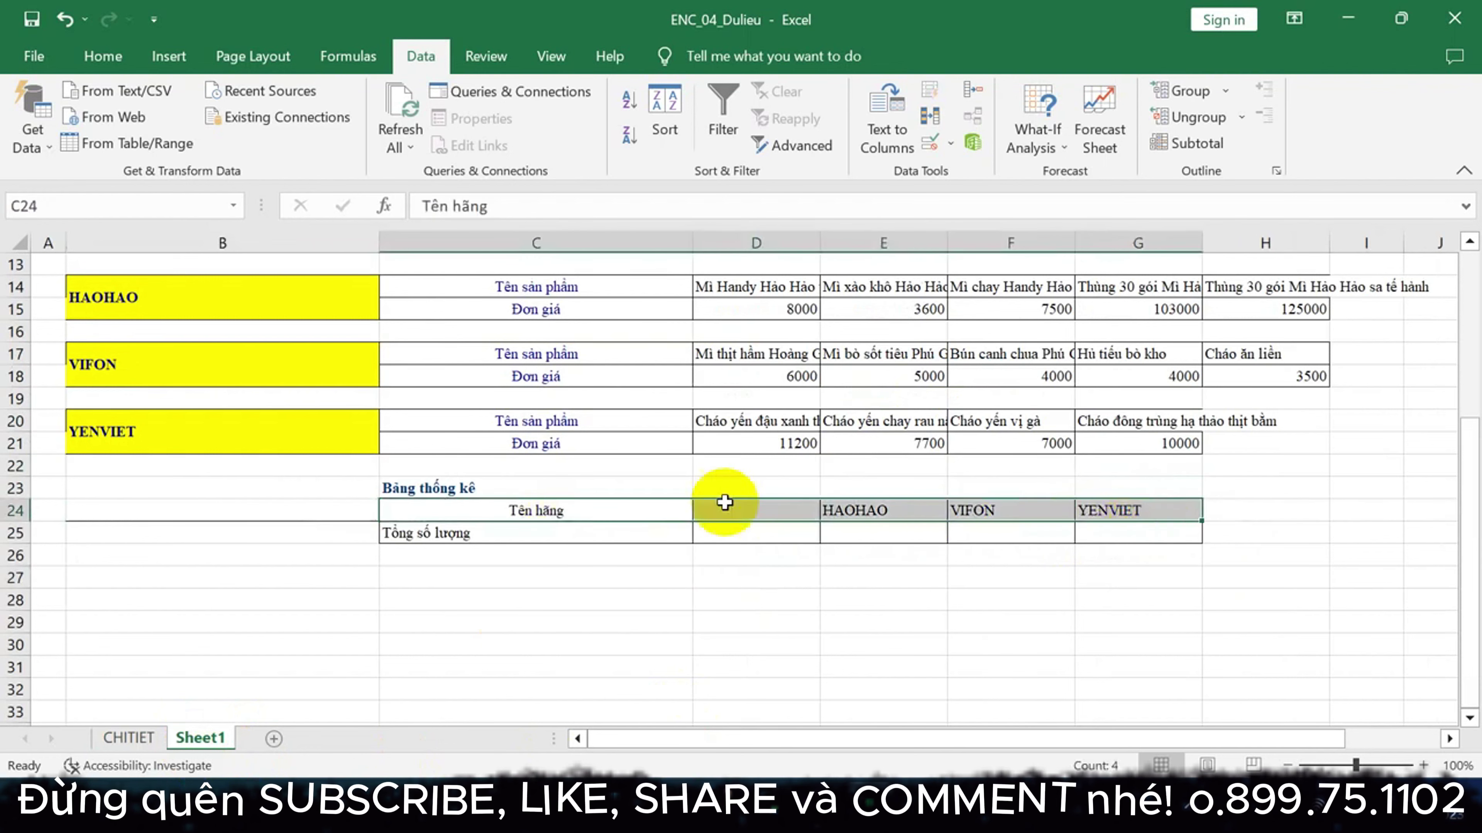
left_click_drag(706, 514, 1147, 519)
left_click(729, 573)
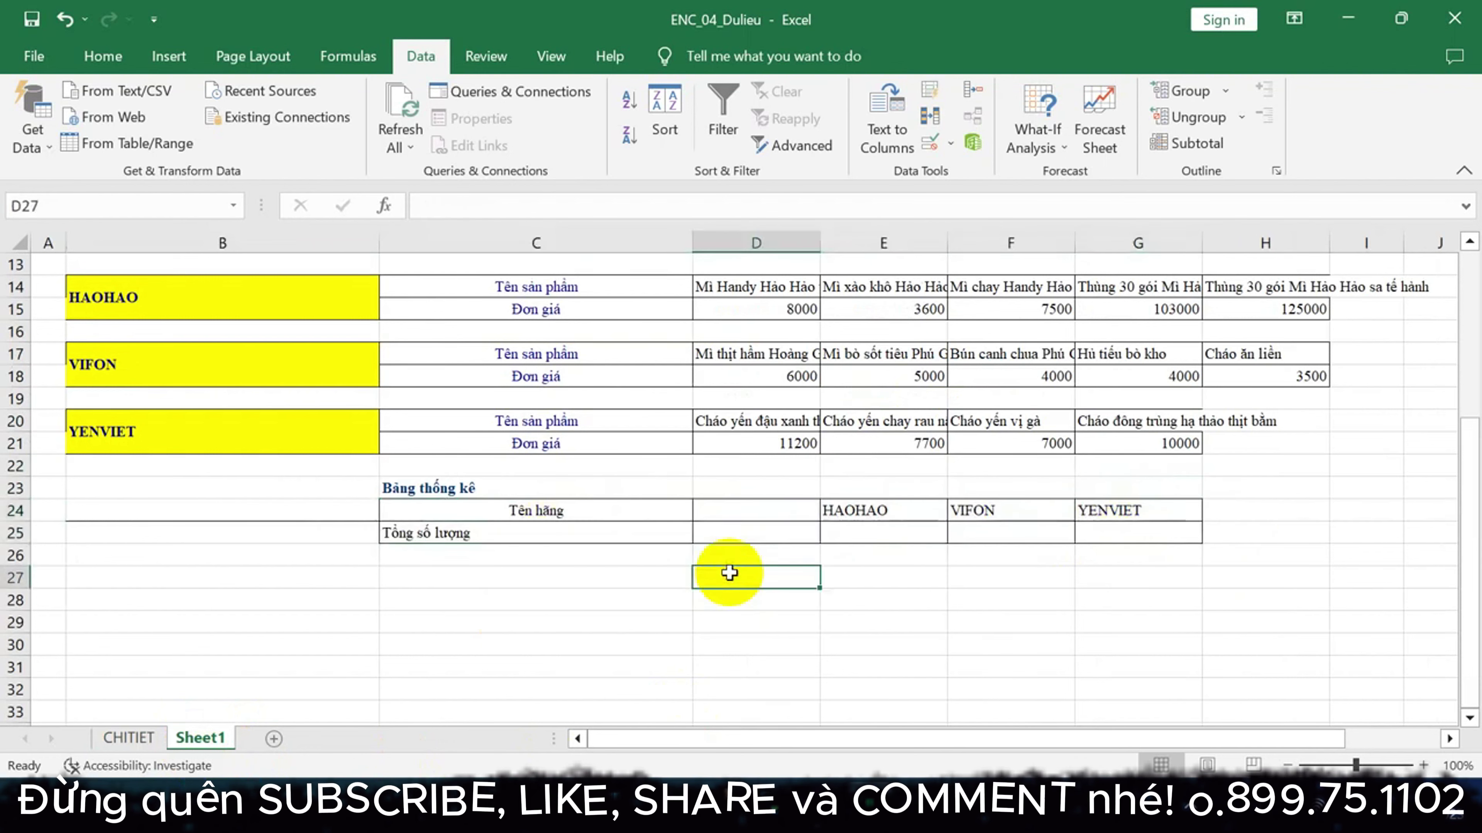
left_click_drag(562, 511, 1096, 510)
left_click(730, 600)
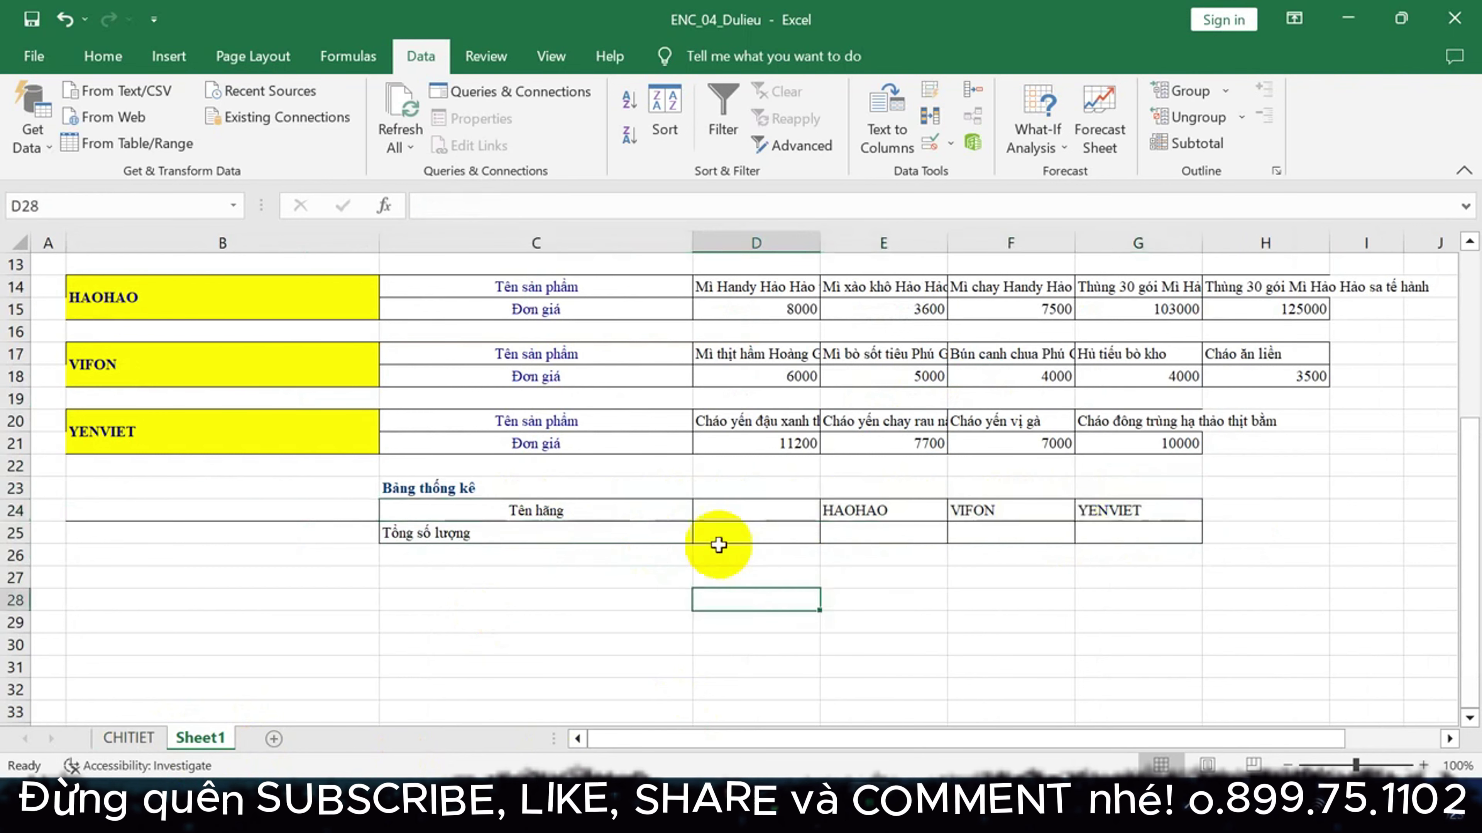
Select D25, the first cell of the Tổng số lượng row
left_click(719, 542)
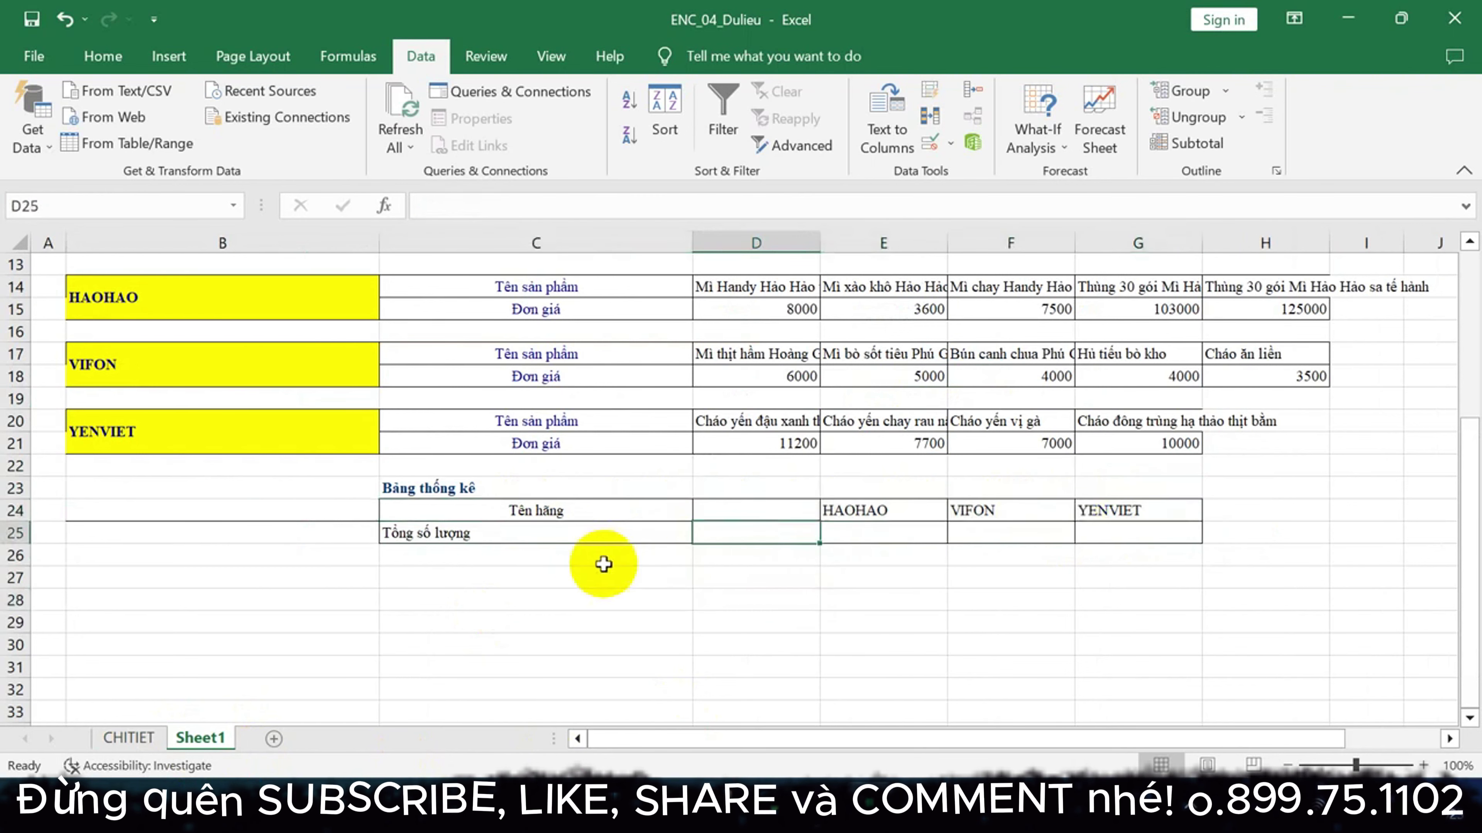
left_click(455, 555)
left_click(562, 538)
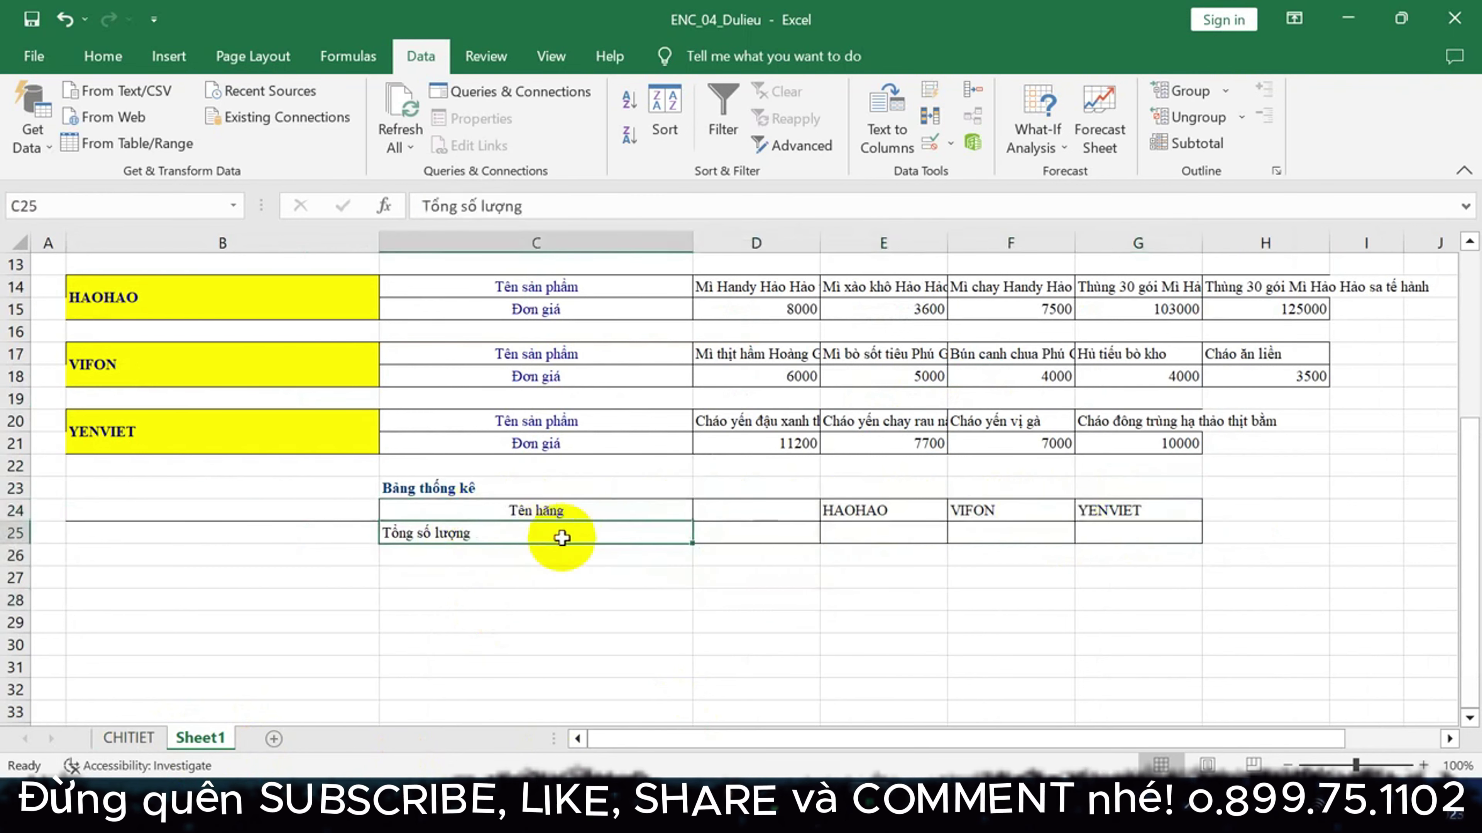
left_click(765, 542)
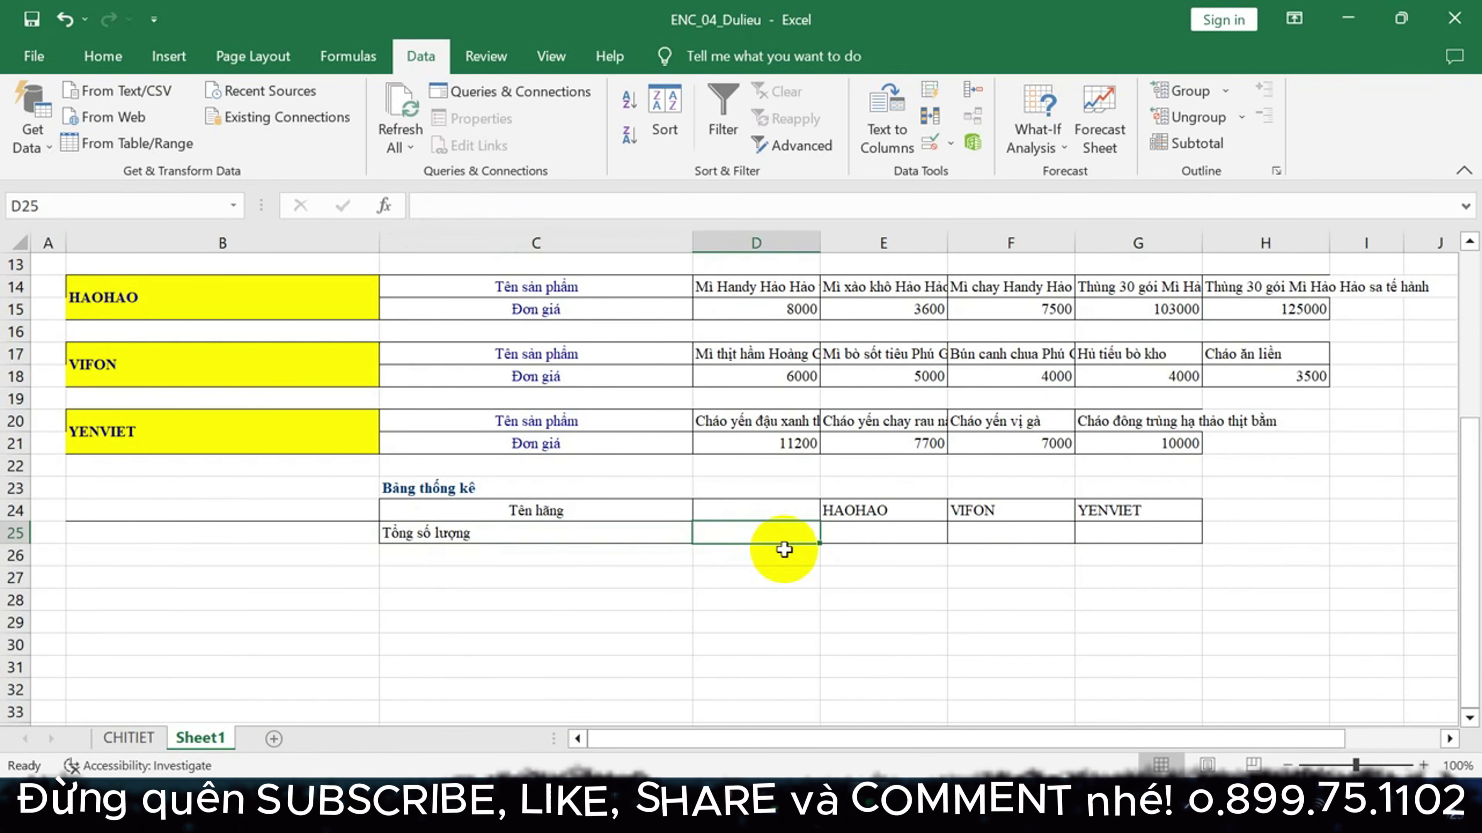
Begin D25's formula as =SUM(IF(B3:B12=D24, comparing brands with D24
type("=")
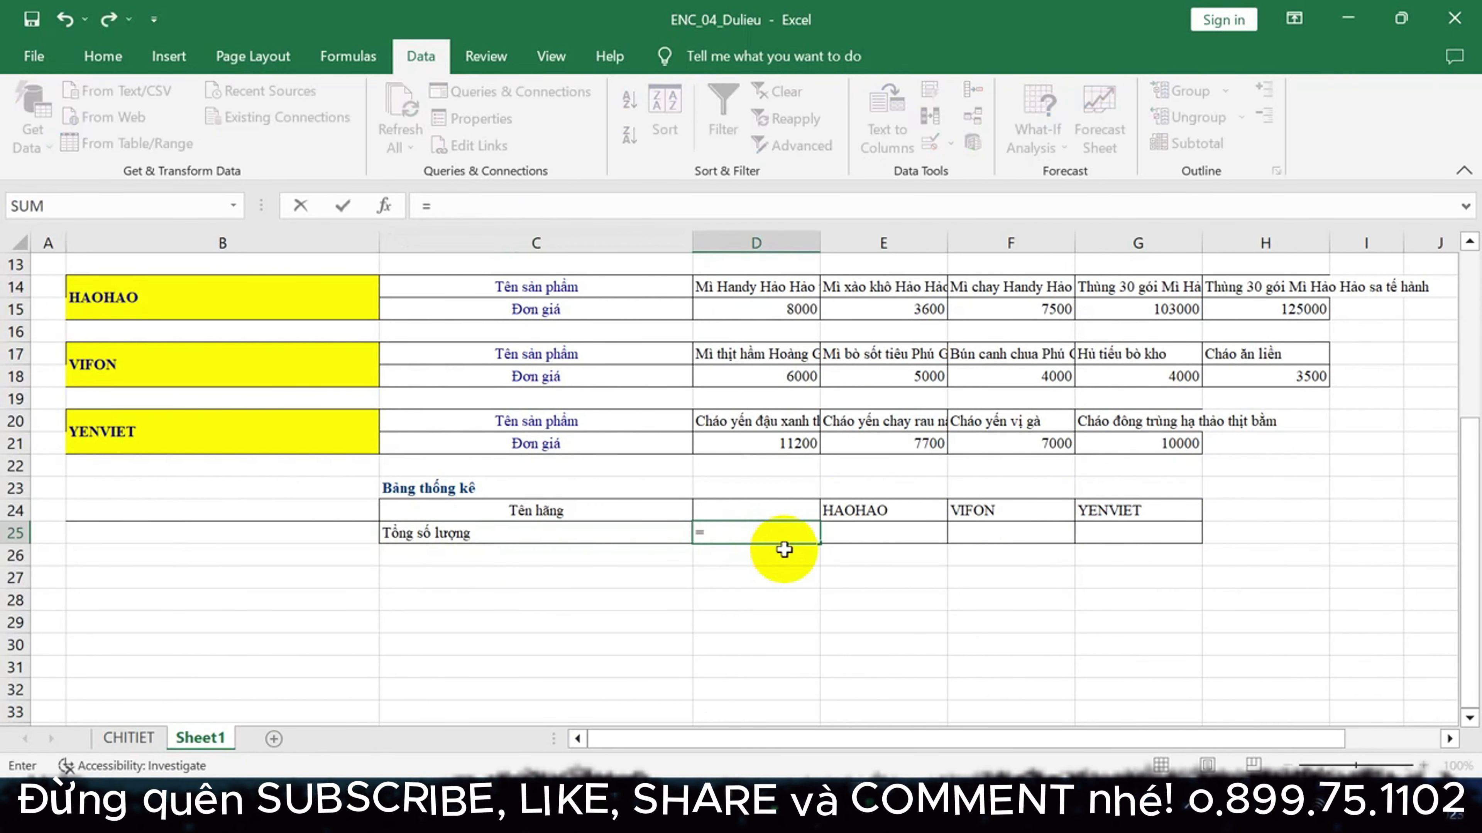
type("SUM")
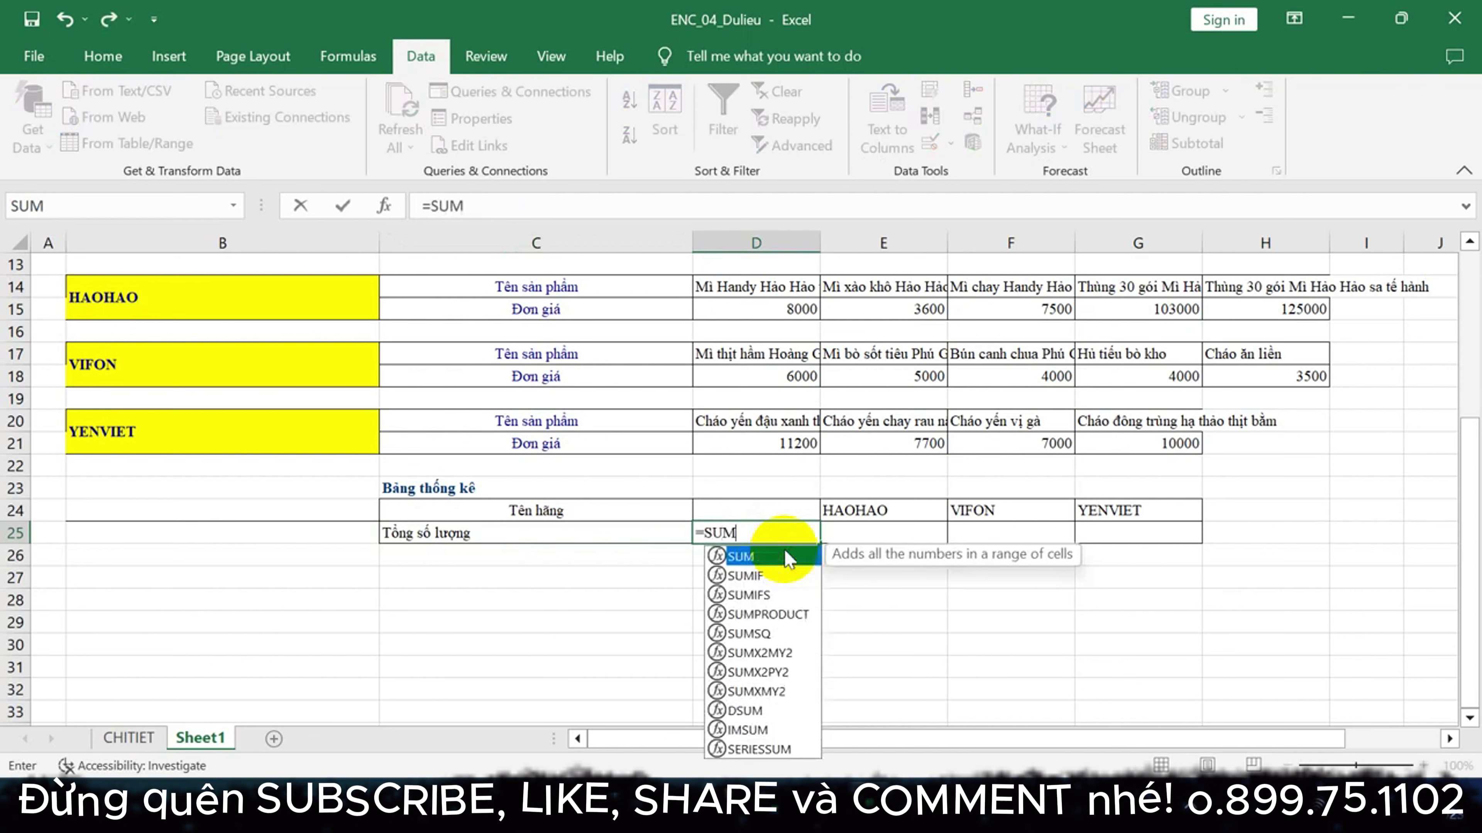
type("(IF(")
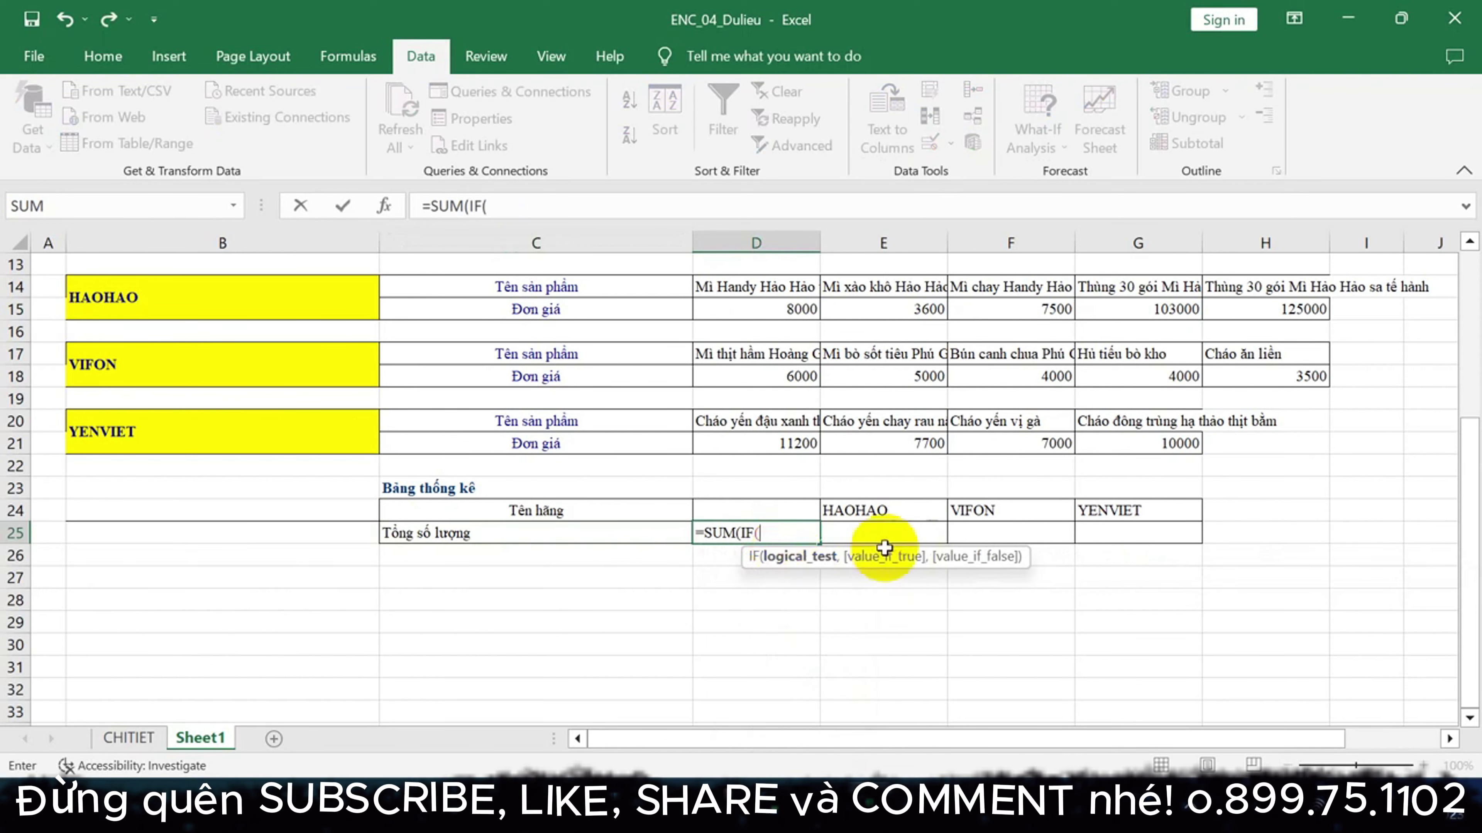
scroll(711, 543, "up", 1)
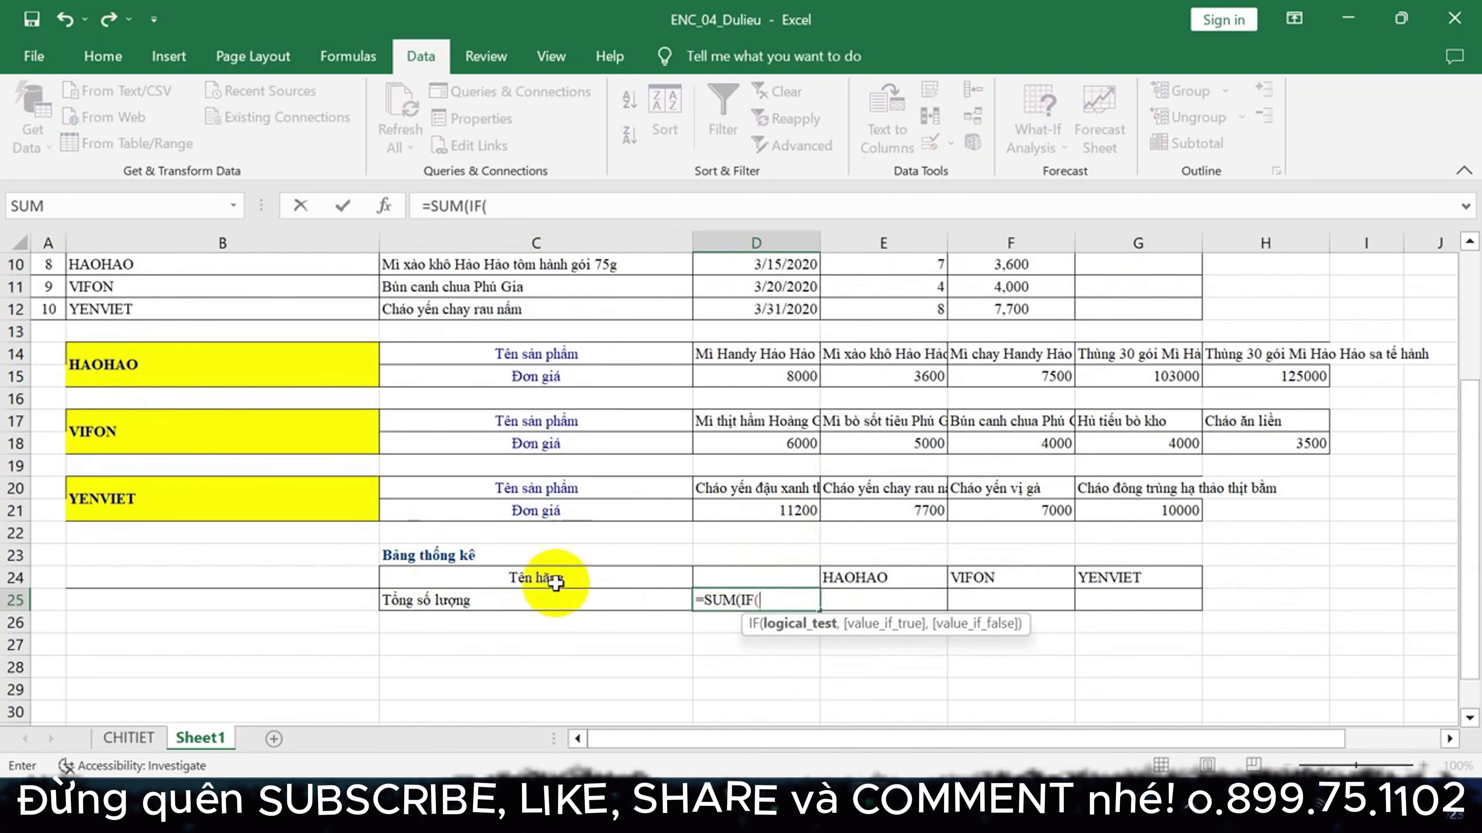
scroll(583, 560, "up", 3)
left_click_drag(187, 316, 167, 514)
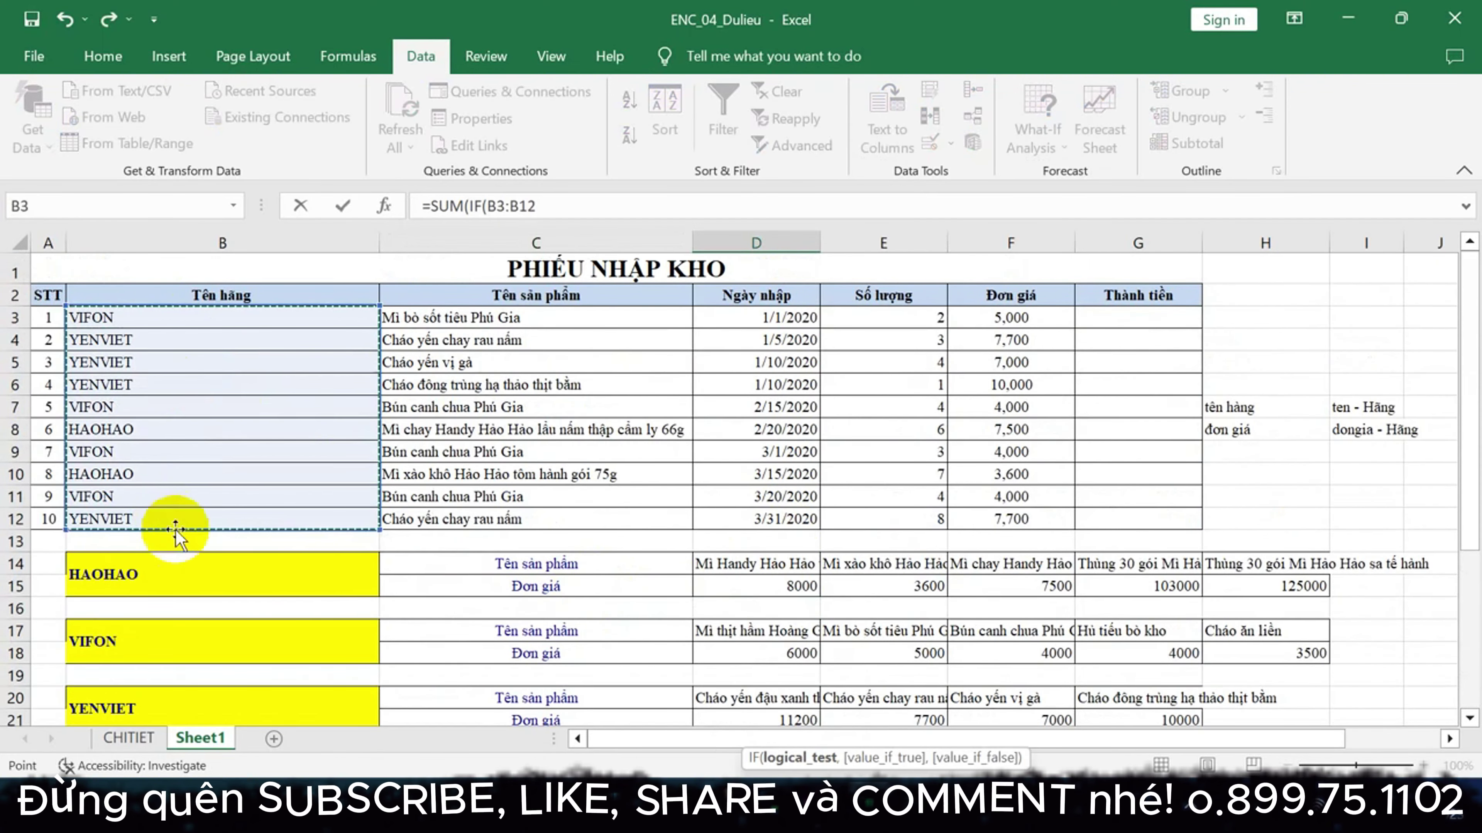
scroll(245, 508, "down", 2)
scroll(246, 508, "down", 2)
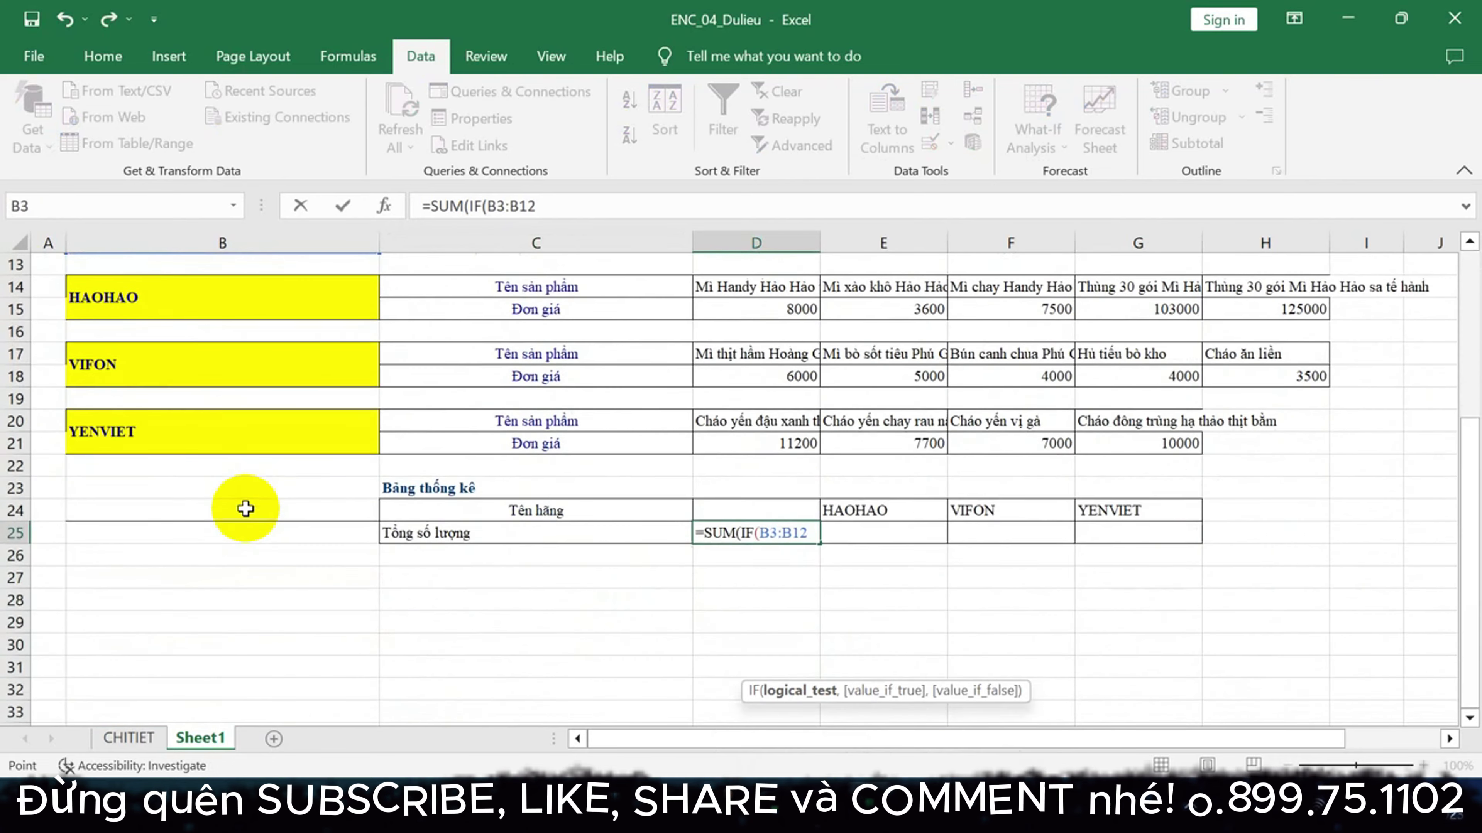
type("=")
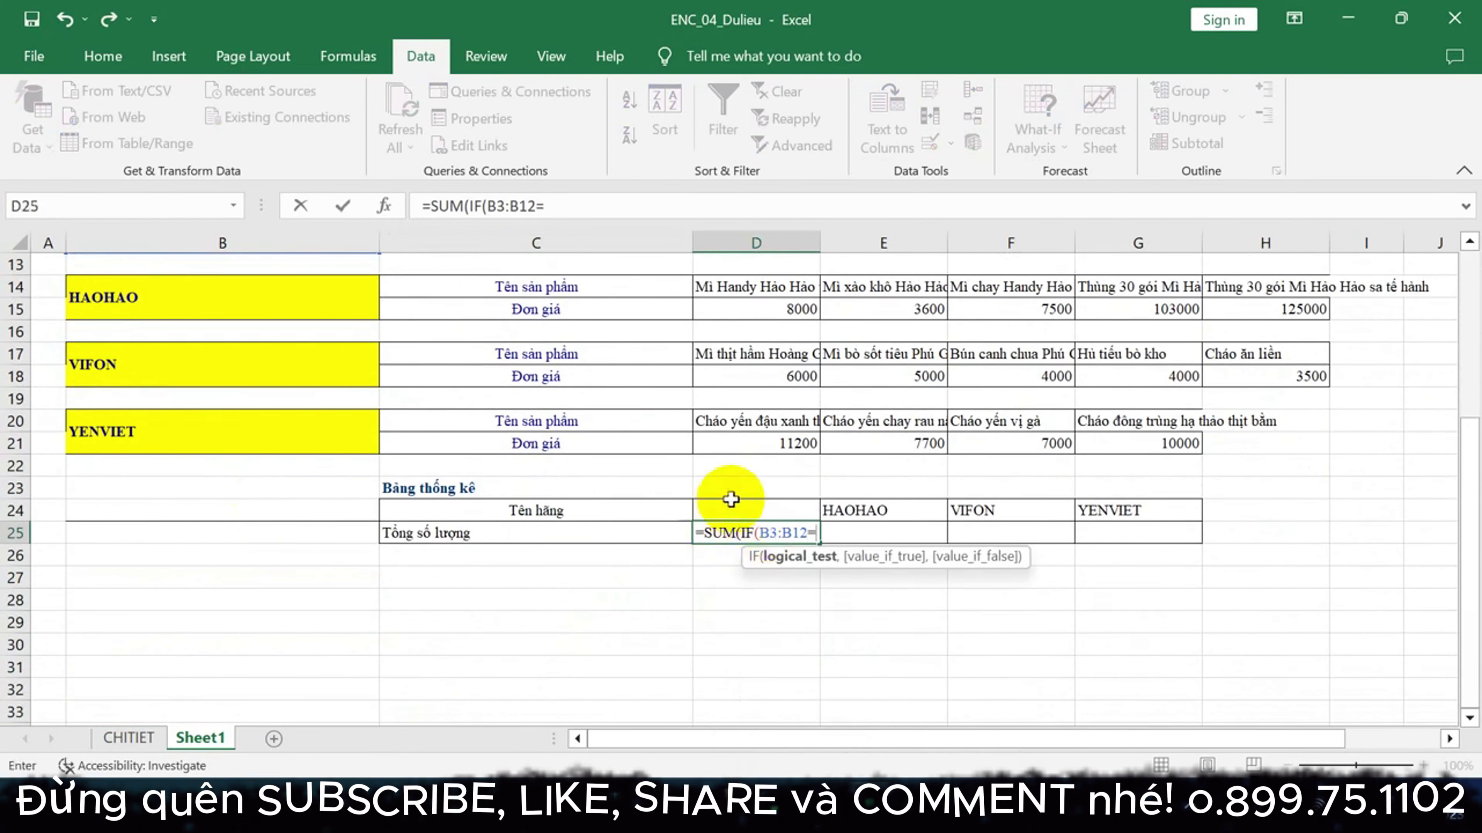
left_click(725, 506)
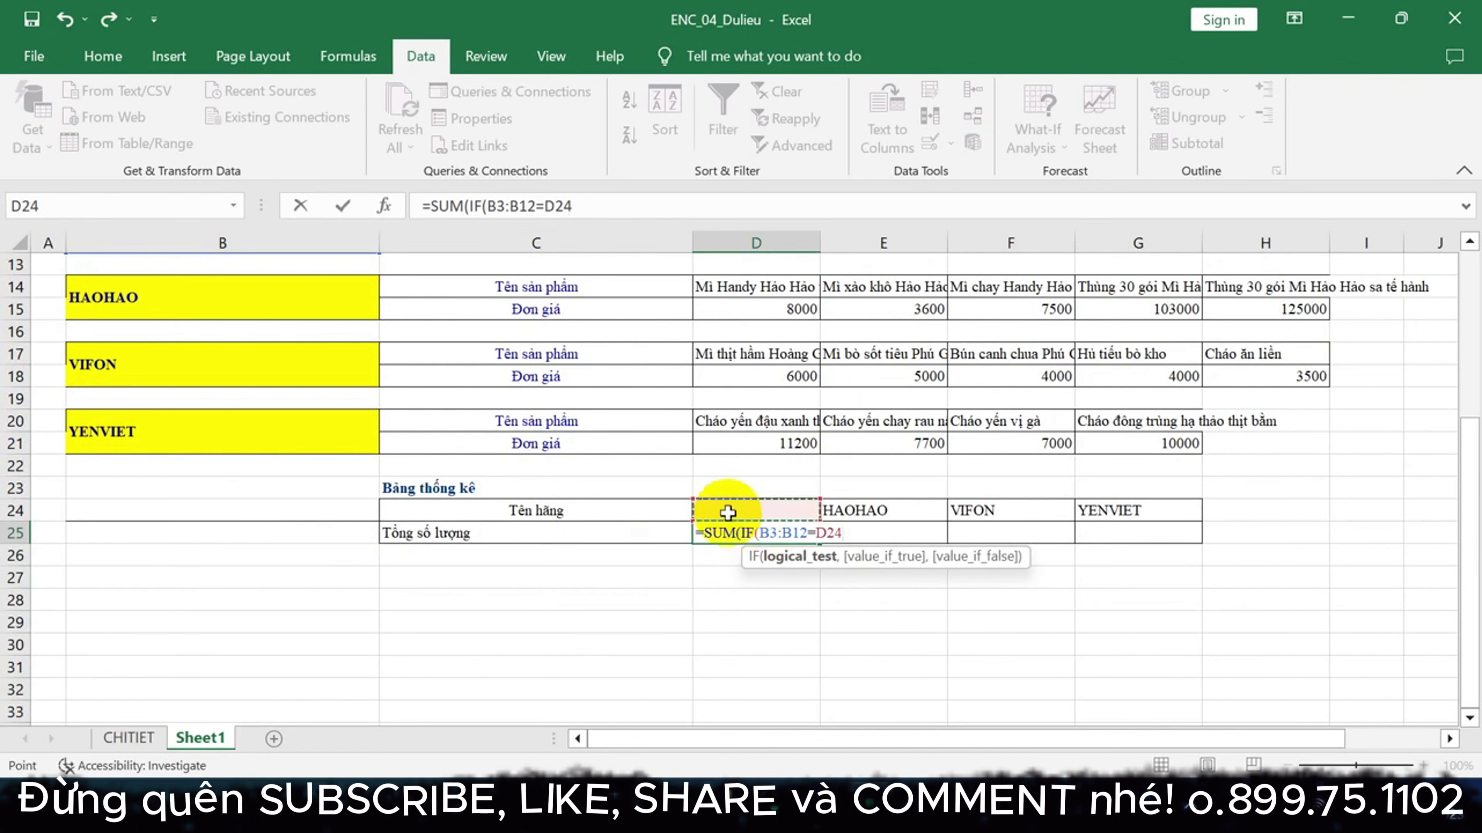
Add E3:E12 as the sum range and array-enter {=SUM(IF(B3:B12=D24,E3:E12))}
type(",")
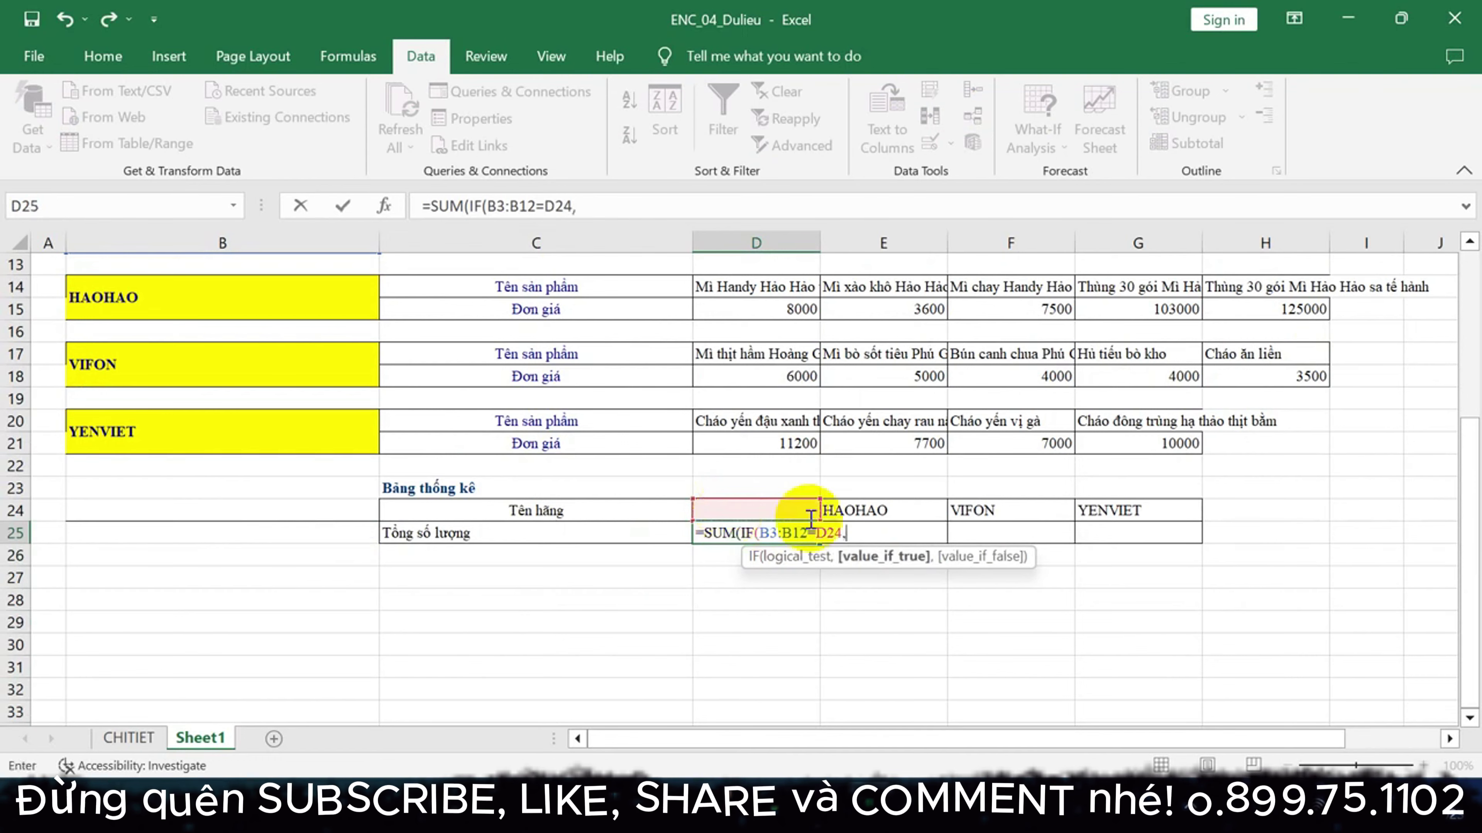
scroll(1065, 552, "up", 3)
scroll(1075, 569, "up", 1)
left_click_drag(884, 295, 880, 514)
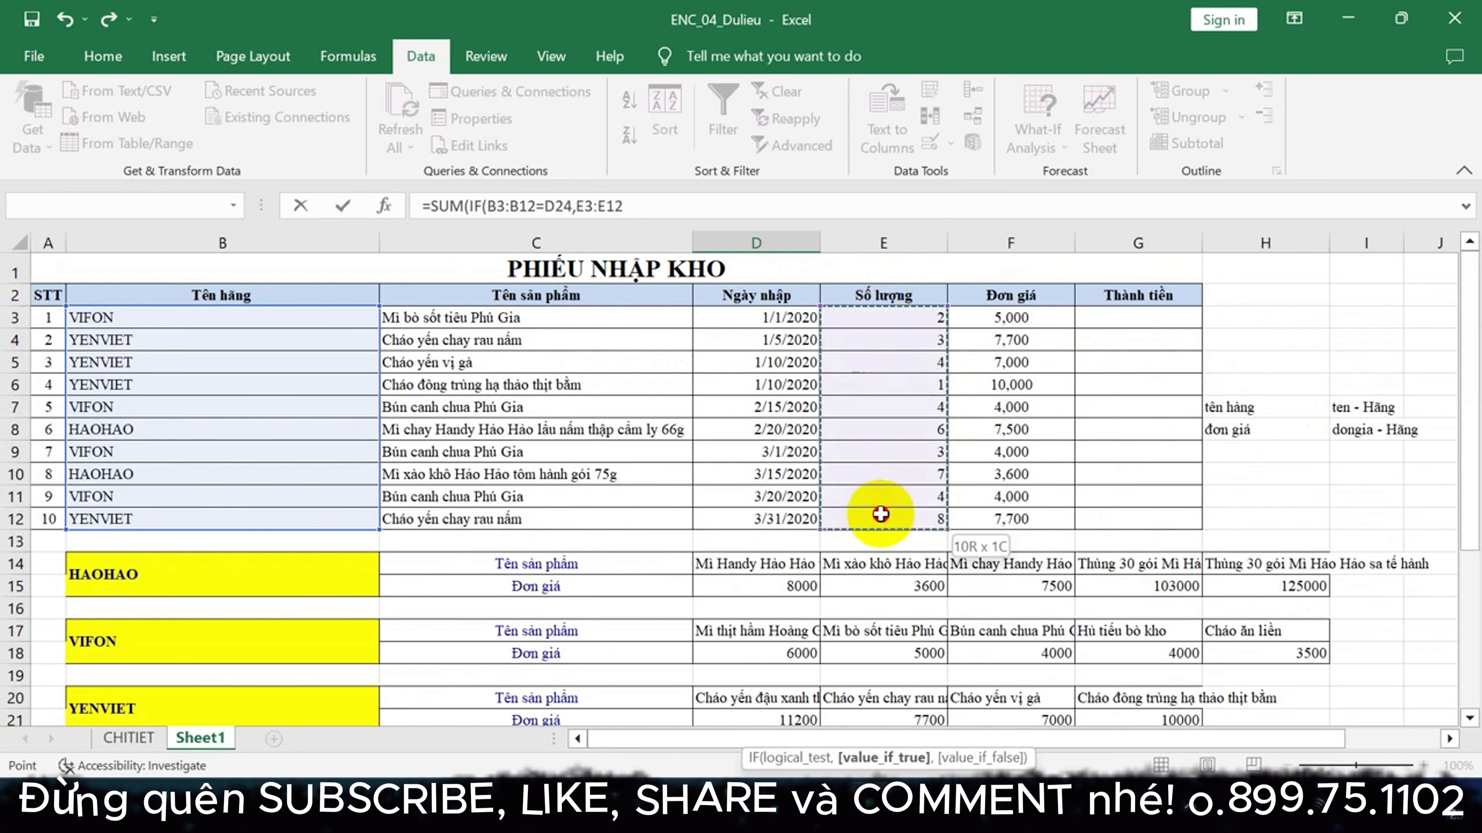
type(")")
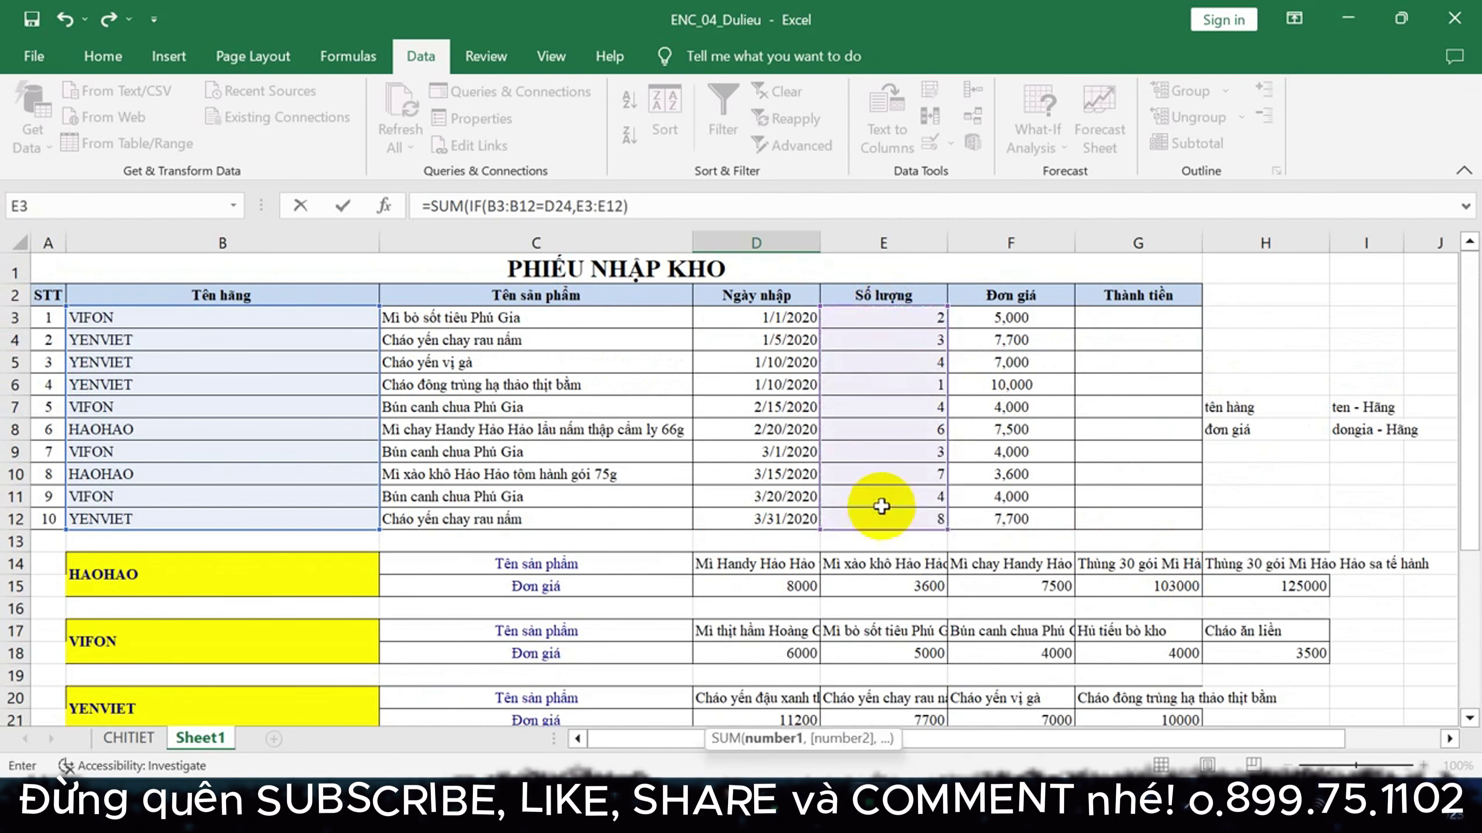
type(")")
scroll(1032, 541, "down", 3)
scroll(1032, 540, "down", 1)
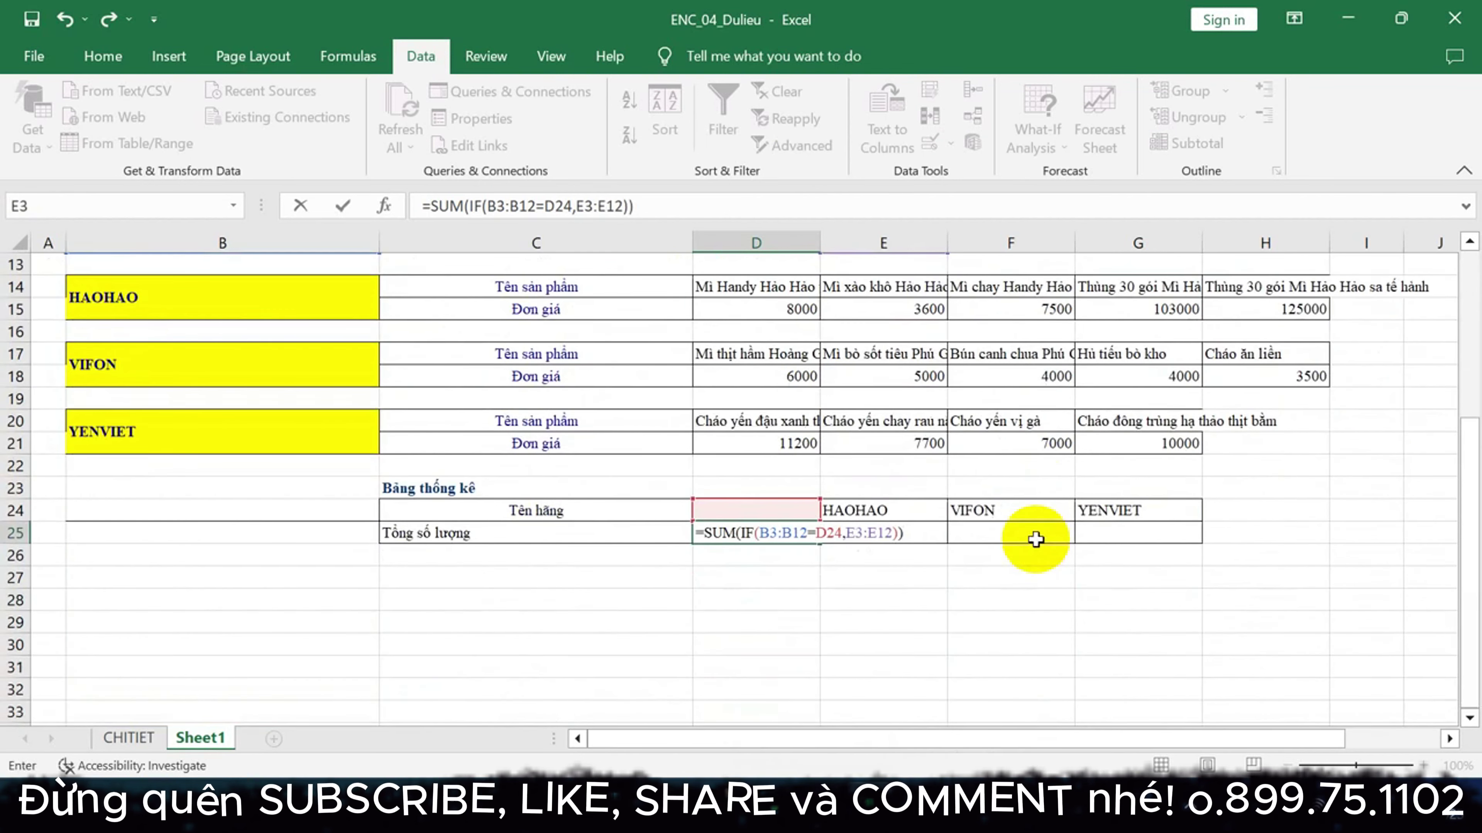
key("ctrl+shift+Return")
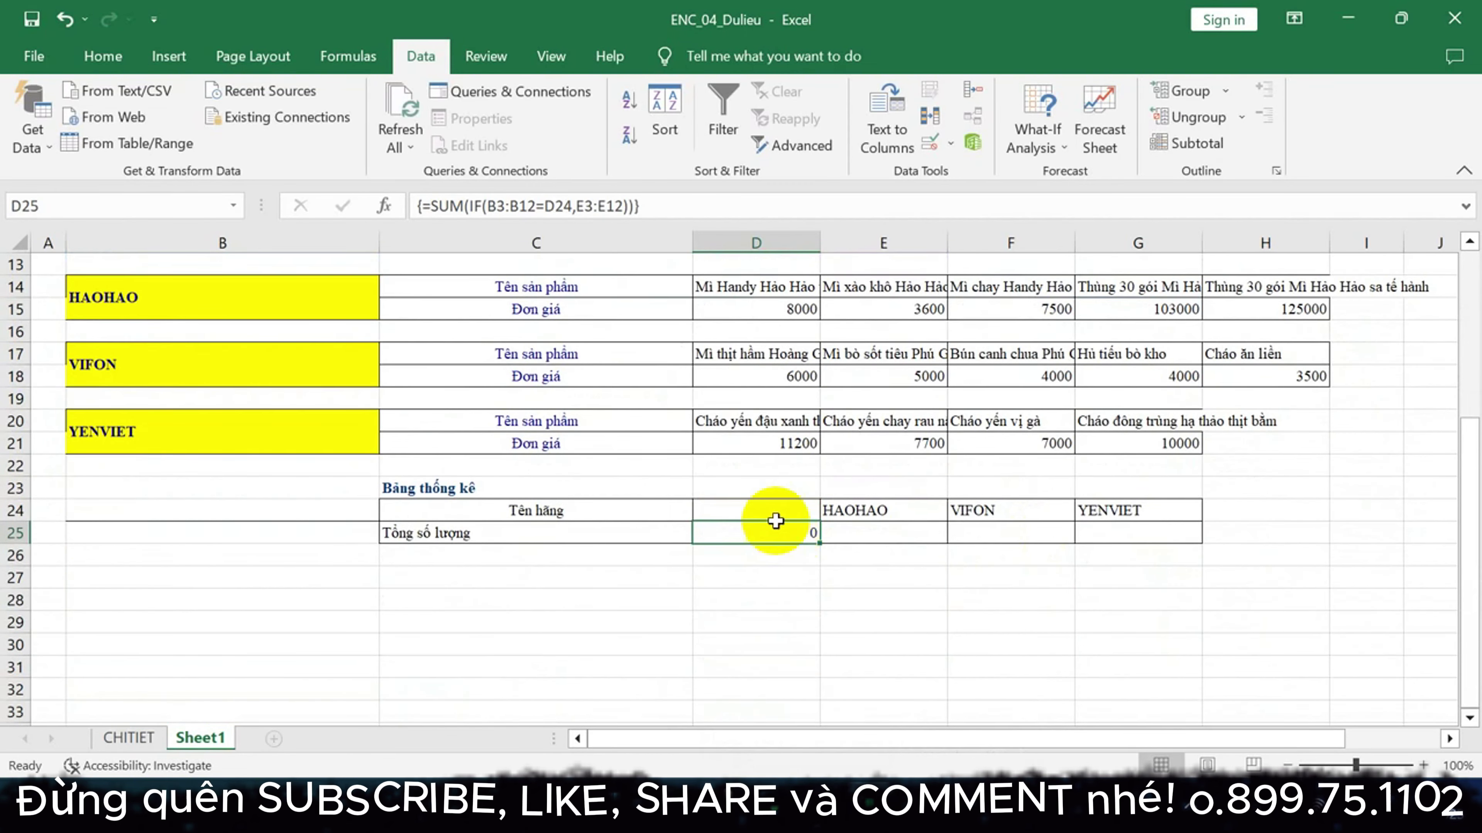
Select input cell D24 and review the brand names in column B
left_click(749, 511)
scroll(779, 553, "up", 3)
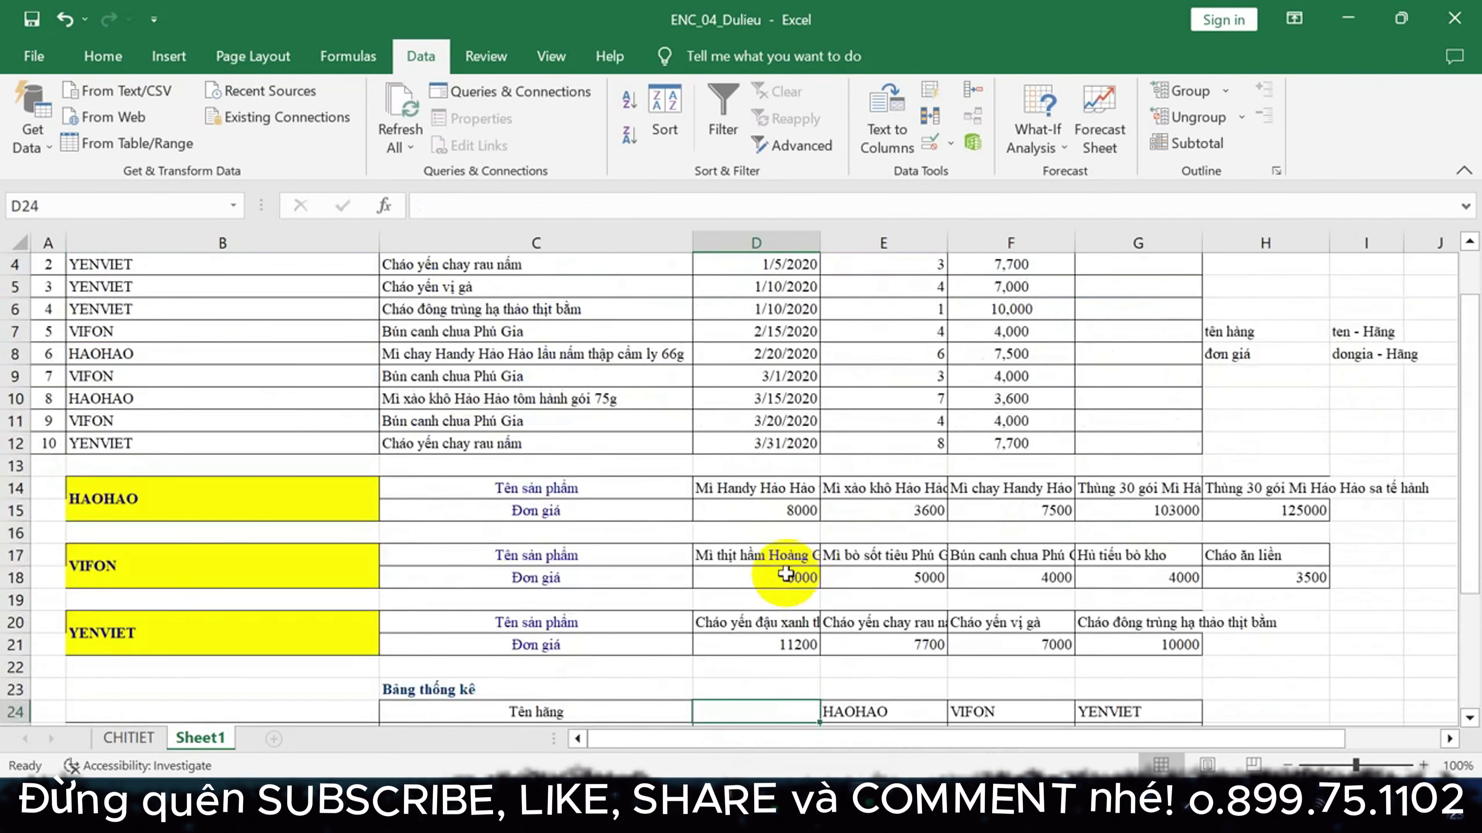
scroll(787, 569, "up", 1)
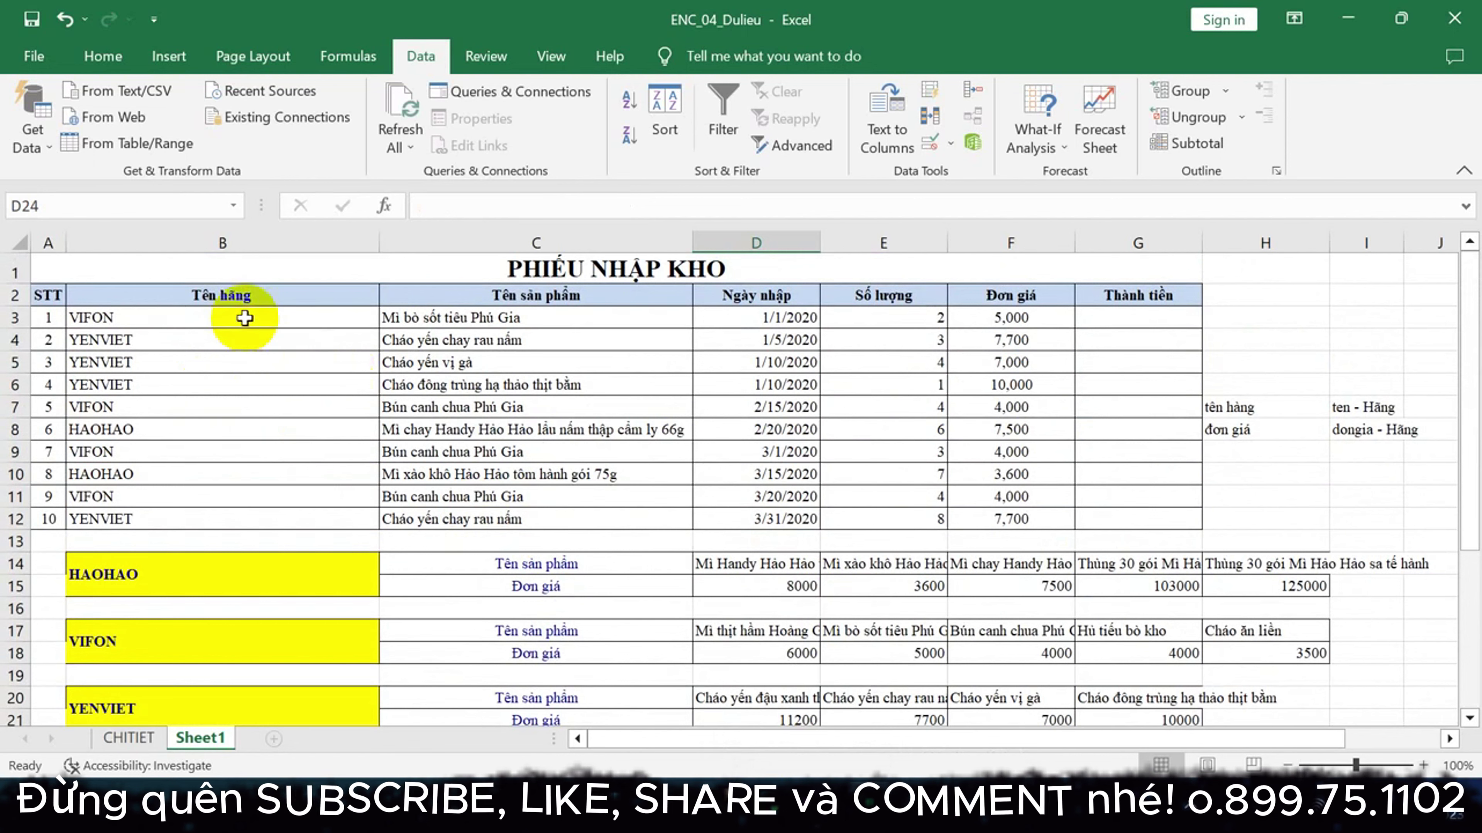
left_click_drag(242, 317, 198, 517)
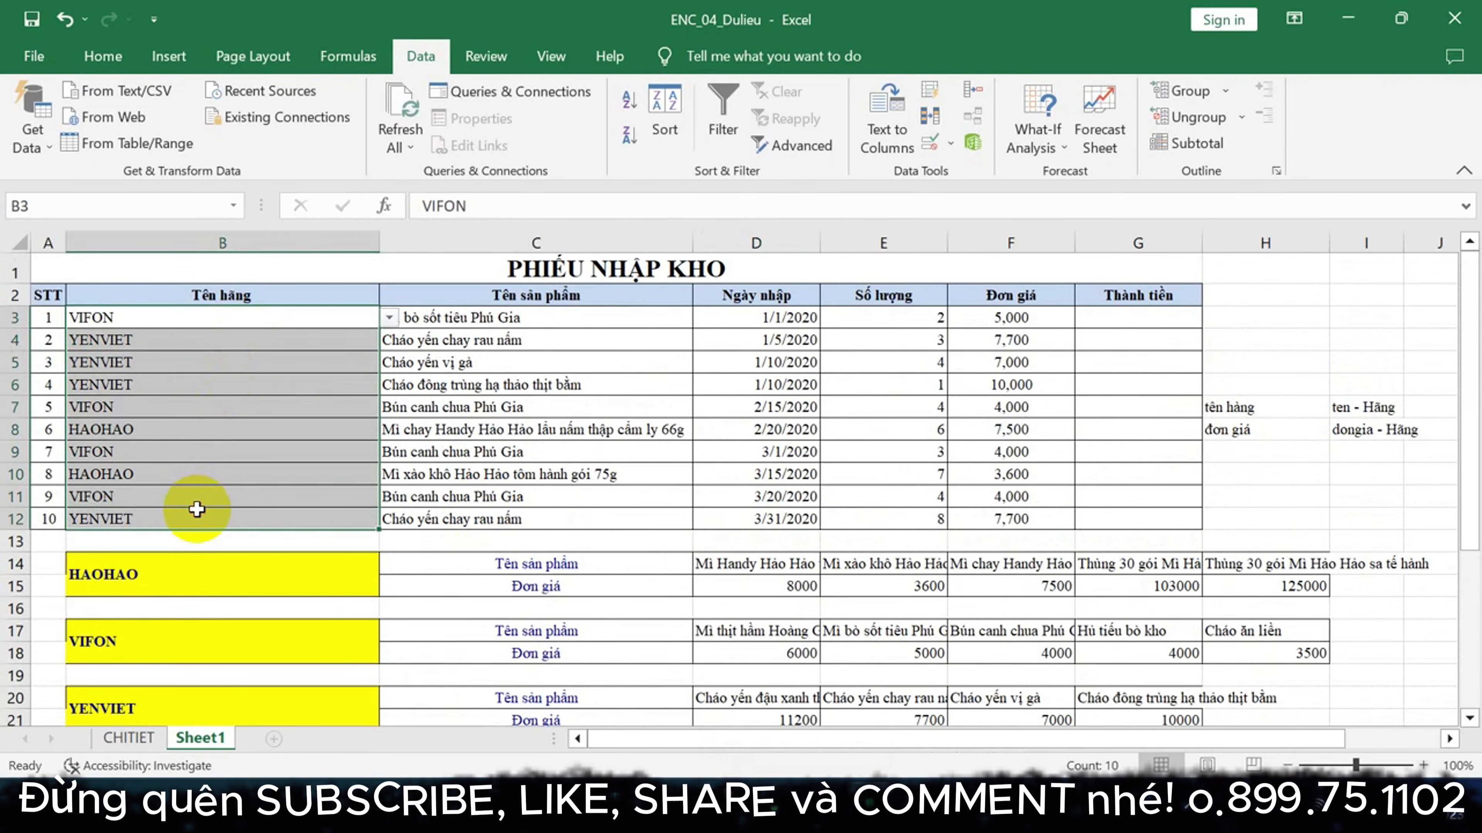
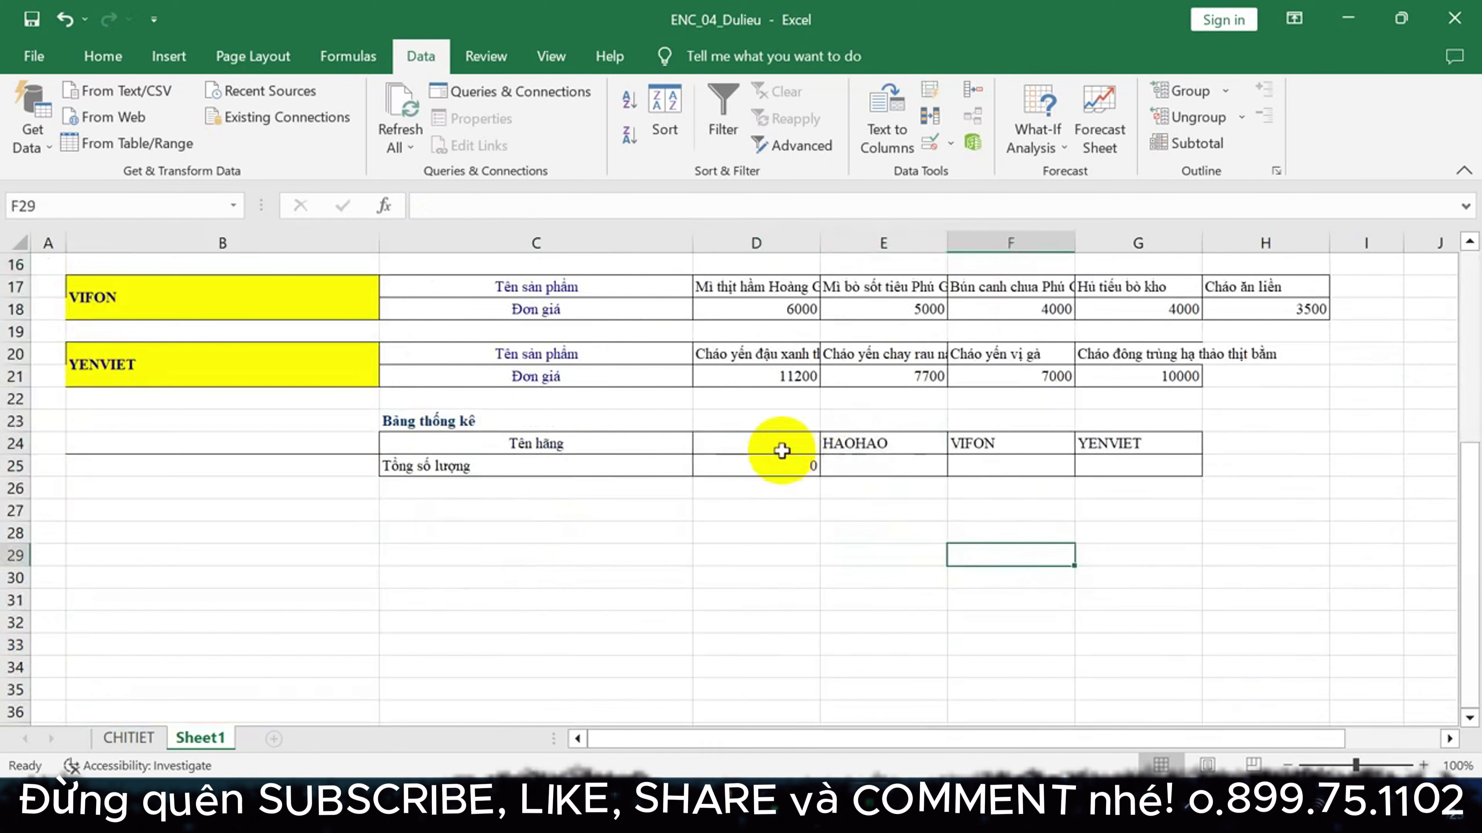
Turn D24:G25 into a one-variable Data Table with row input cell $D$24
left_click_drag(771, 453, 1163, 460)
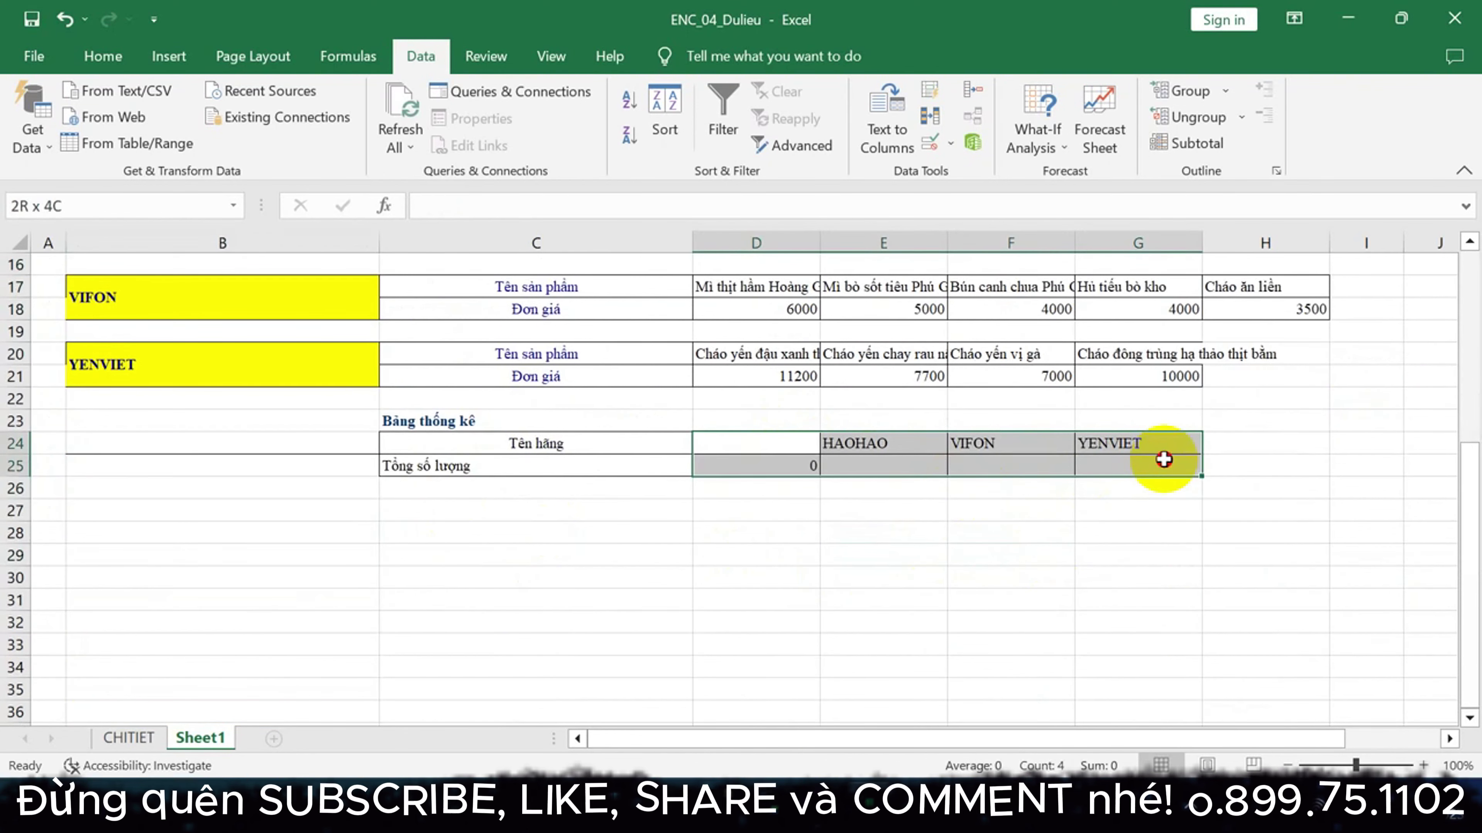
left_click(1041, 143)
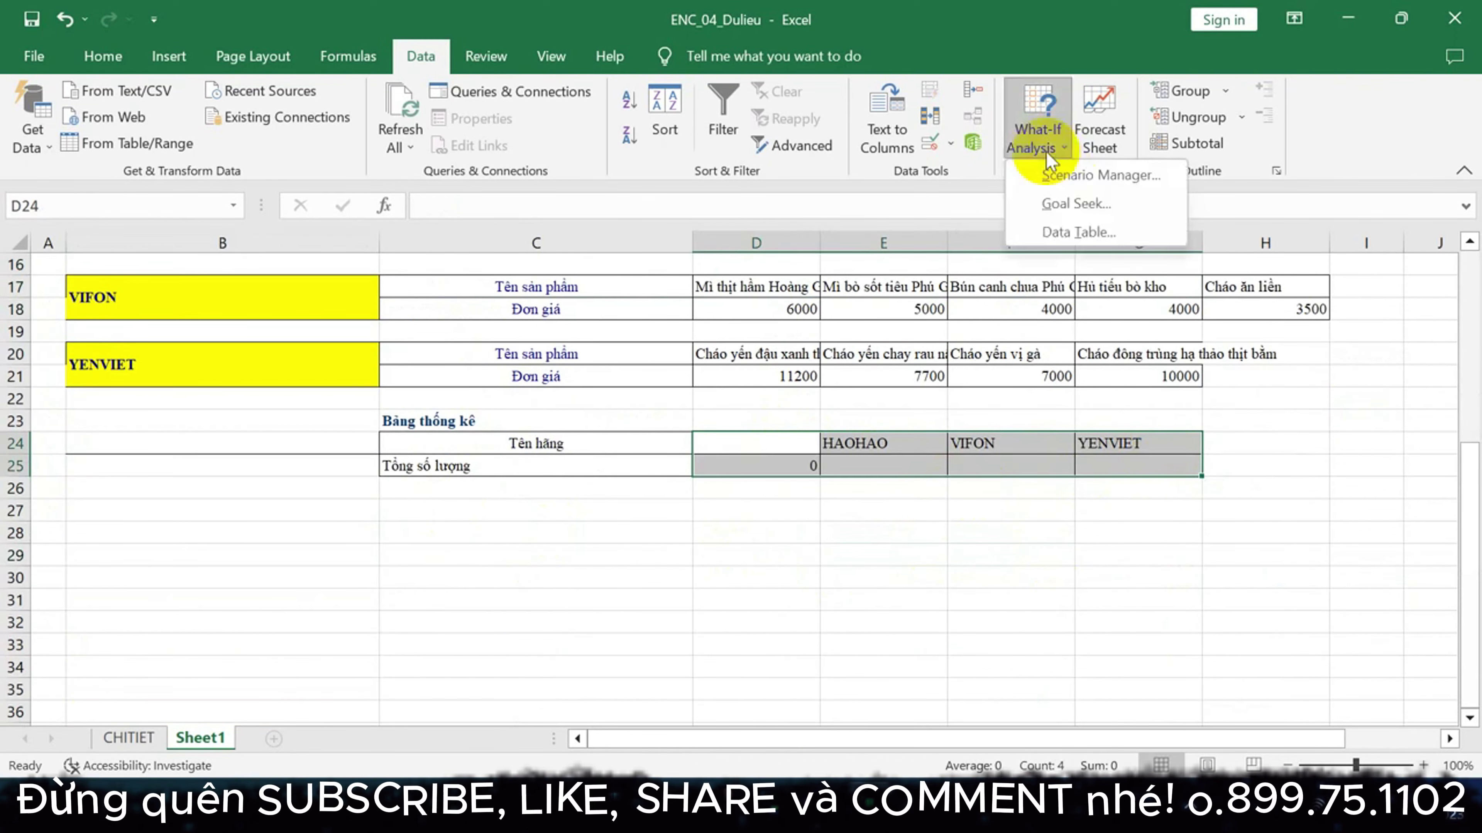
left_click(1076, 232)
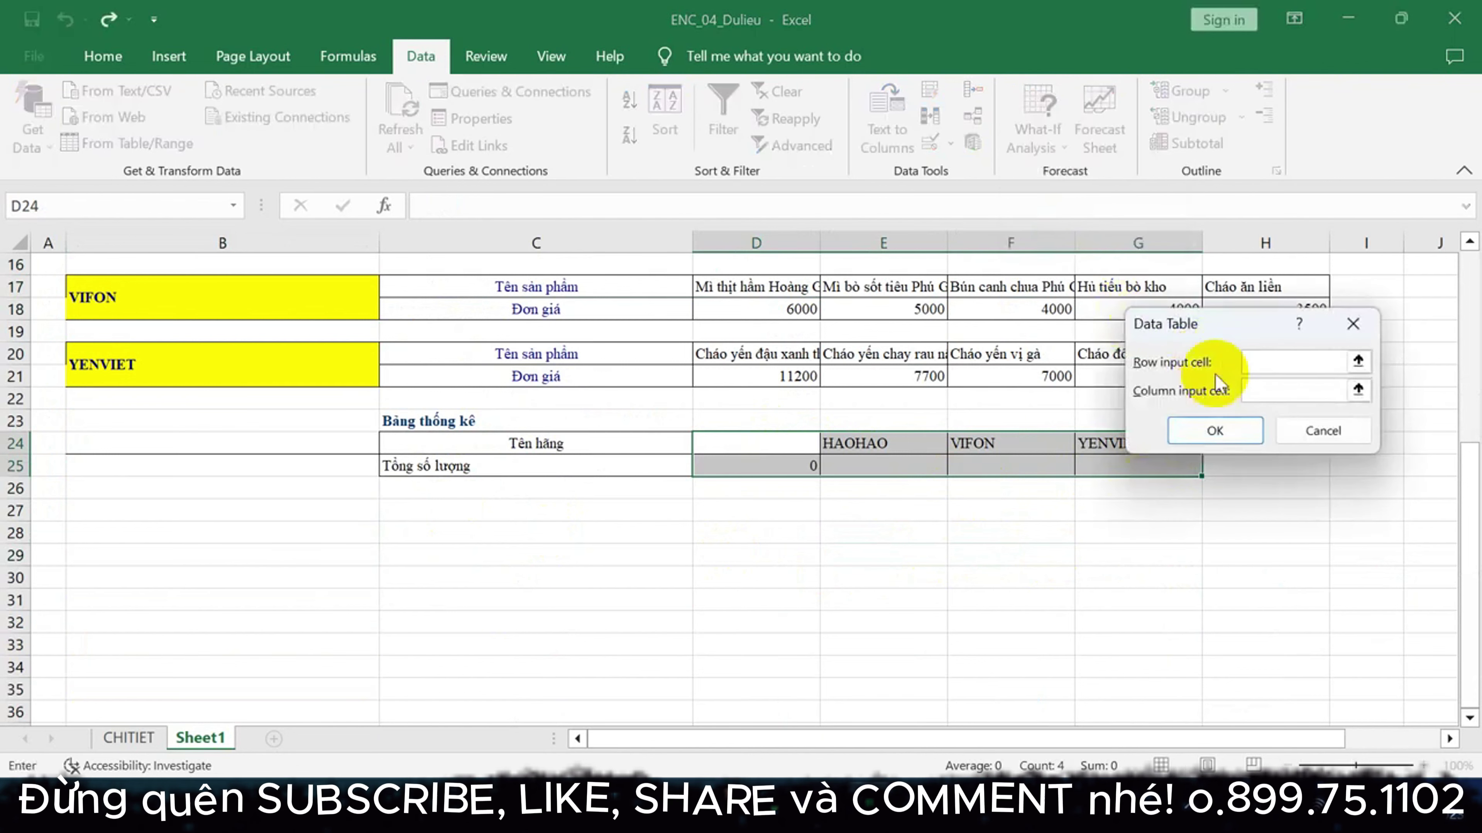
left_click_drag(1232, 324, 836, 540)
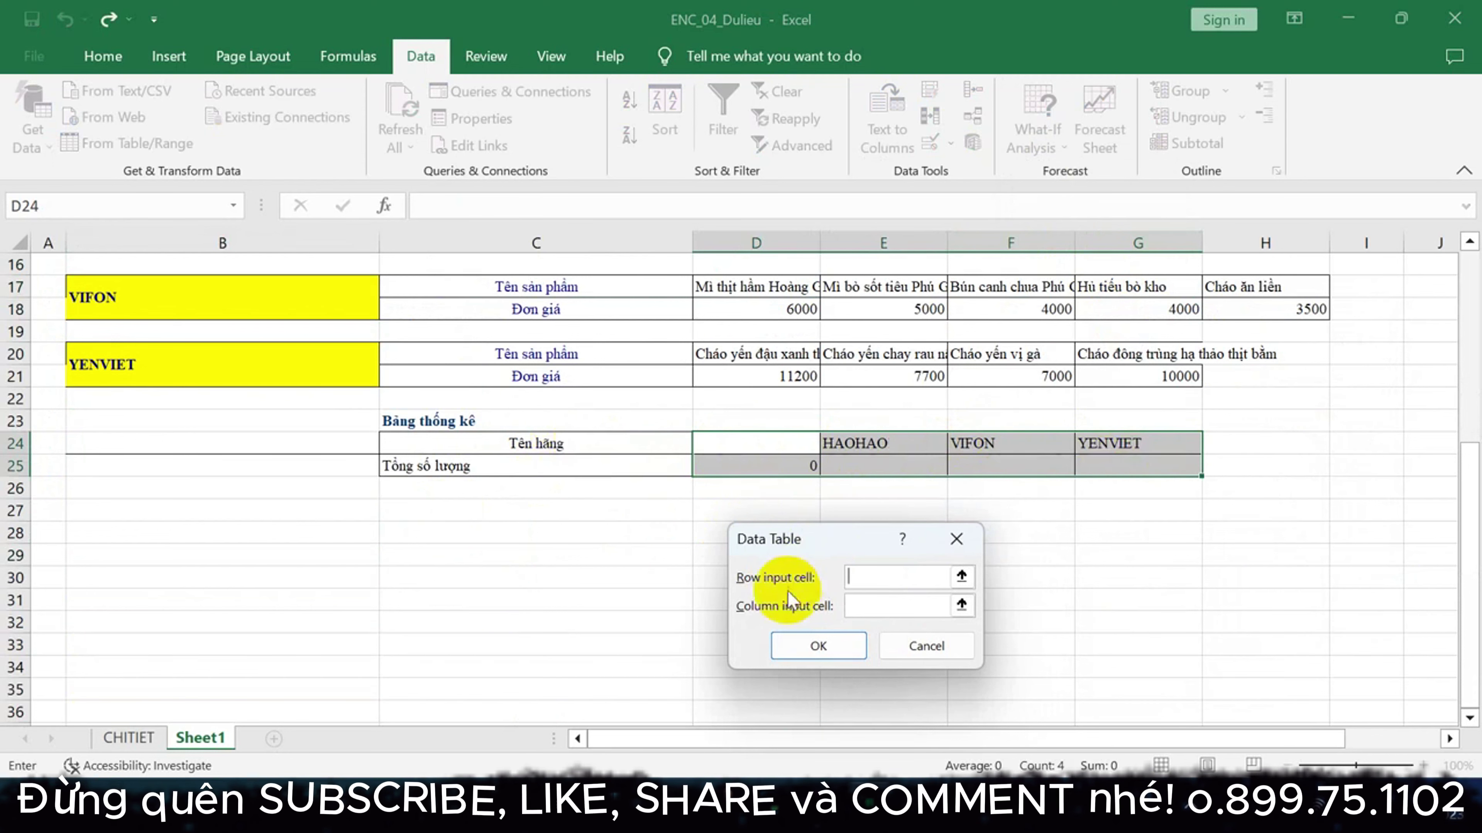
left_click(907, 605)
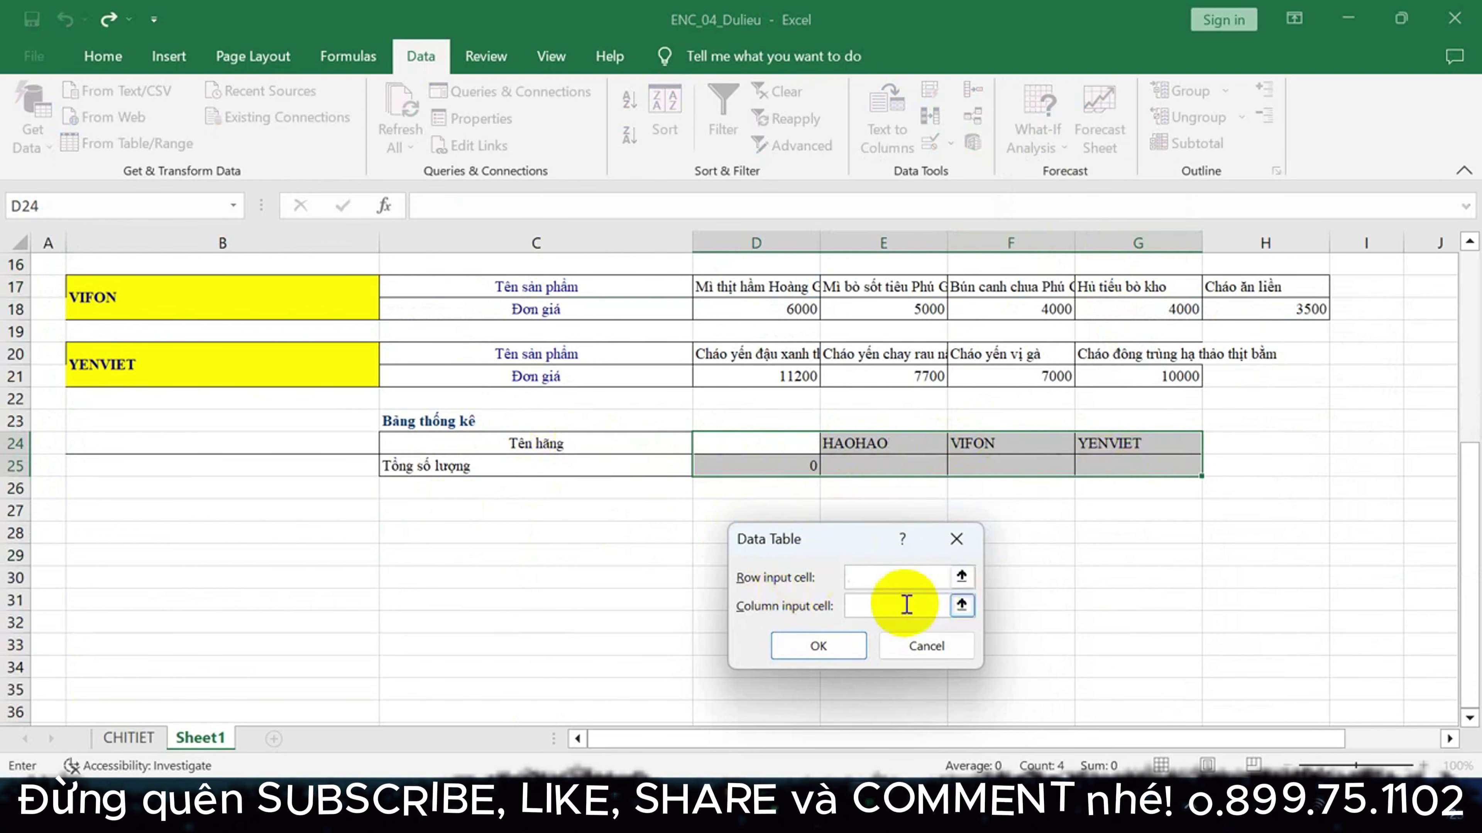
left_click(961, 576)
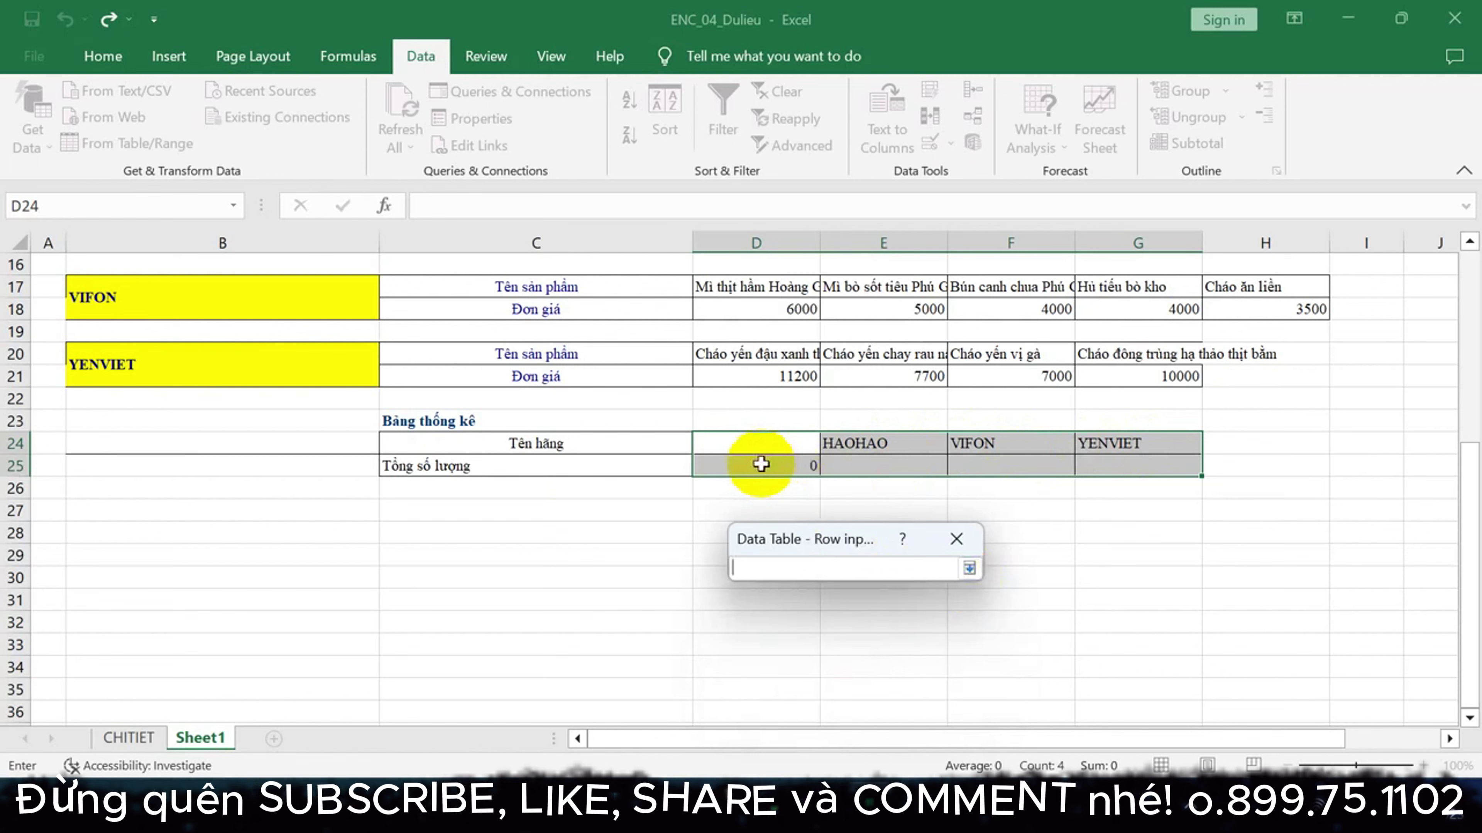
left_click(760, 443)
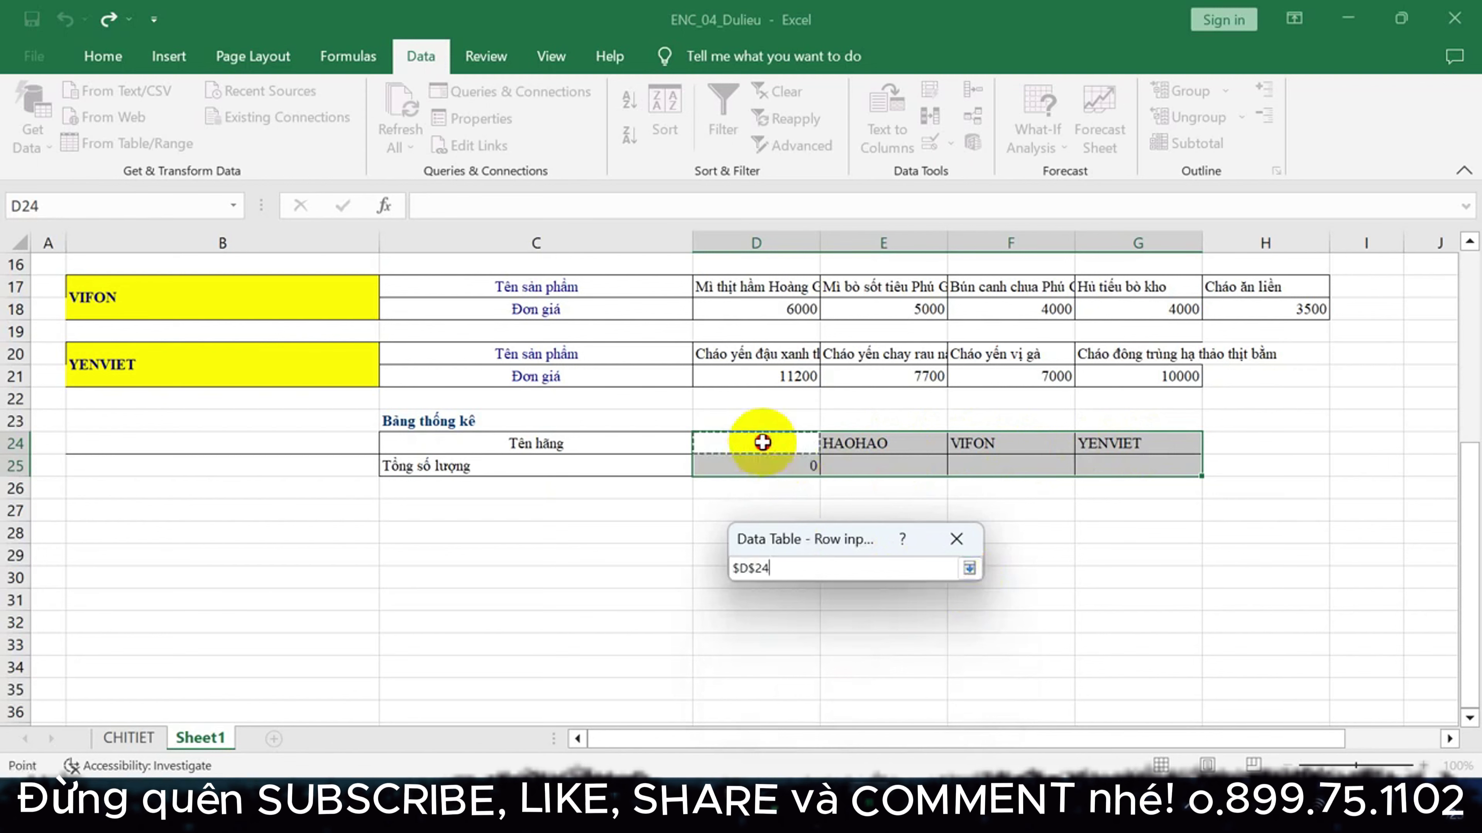
left_click(969, 568)
left_click(814, 642)
Inspect the filled brand totals in F25 and G25
left_click(901, 625)
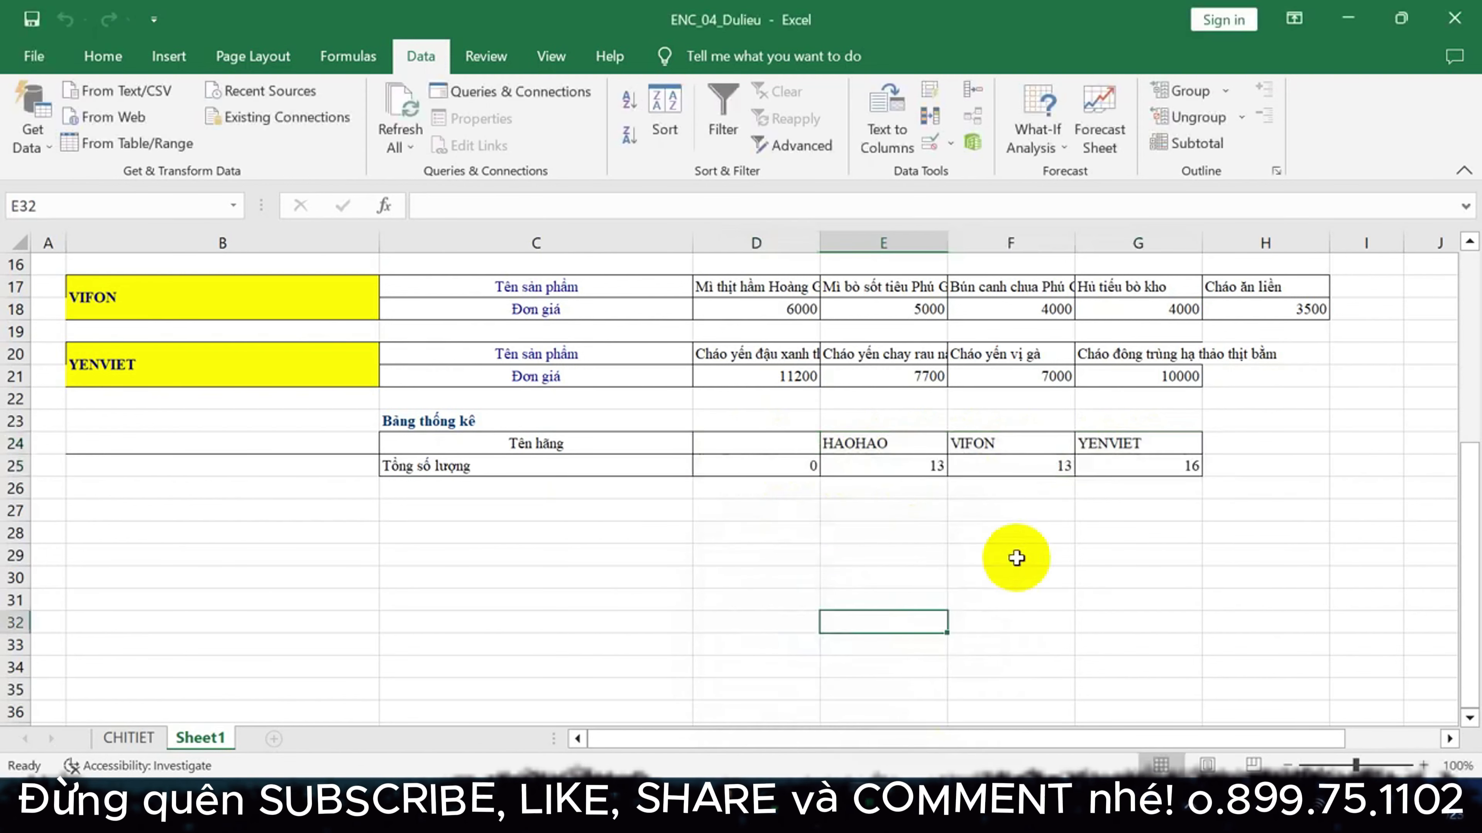
left_click(1035, 467)
left_click(1138, 470)
left_click(1135, 558)
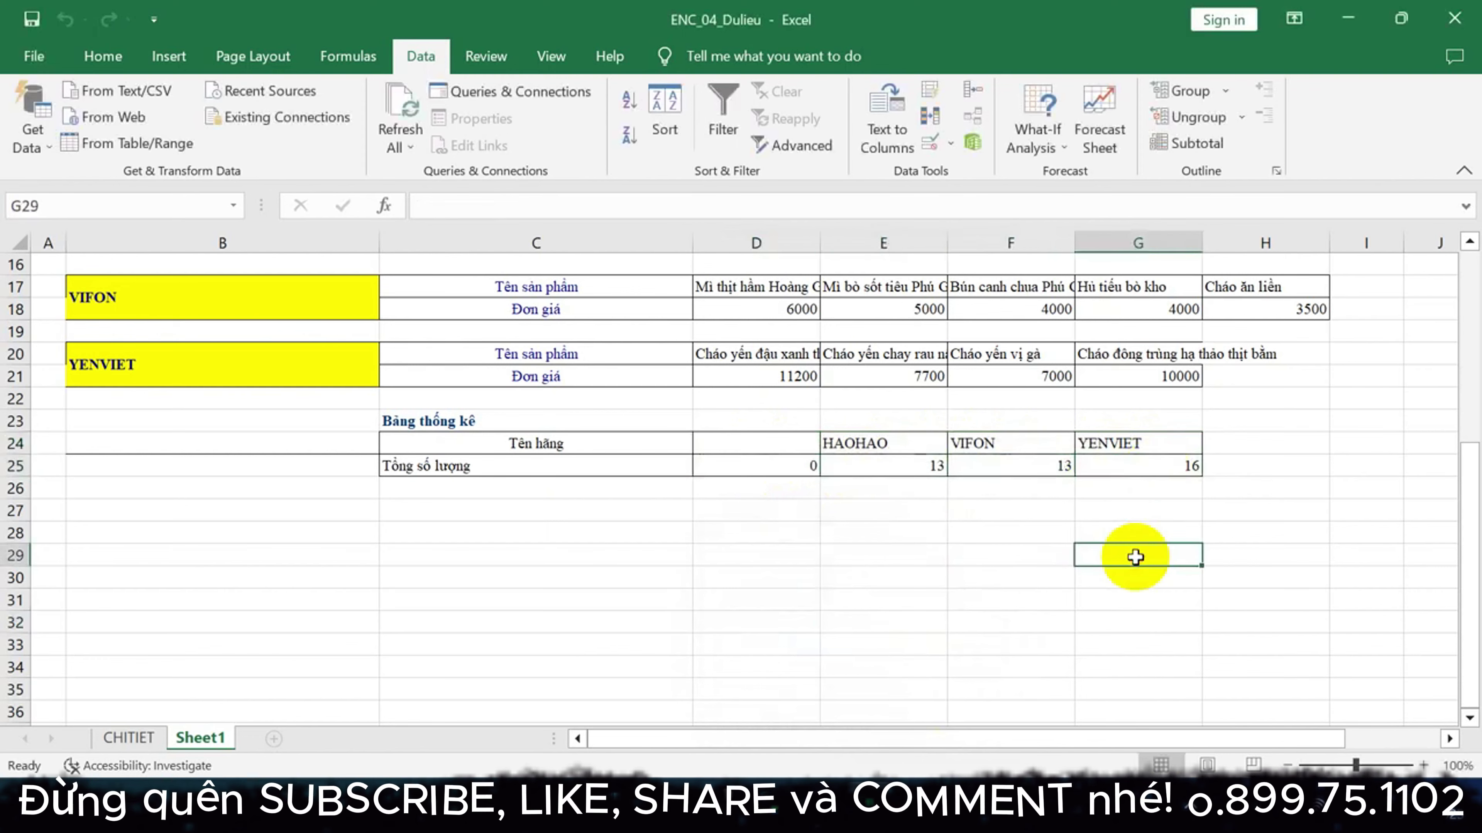
On the CHITIET sheet, copy the statistics table E24:F28 to H24
left_click(126, 738)
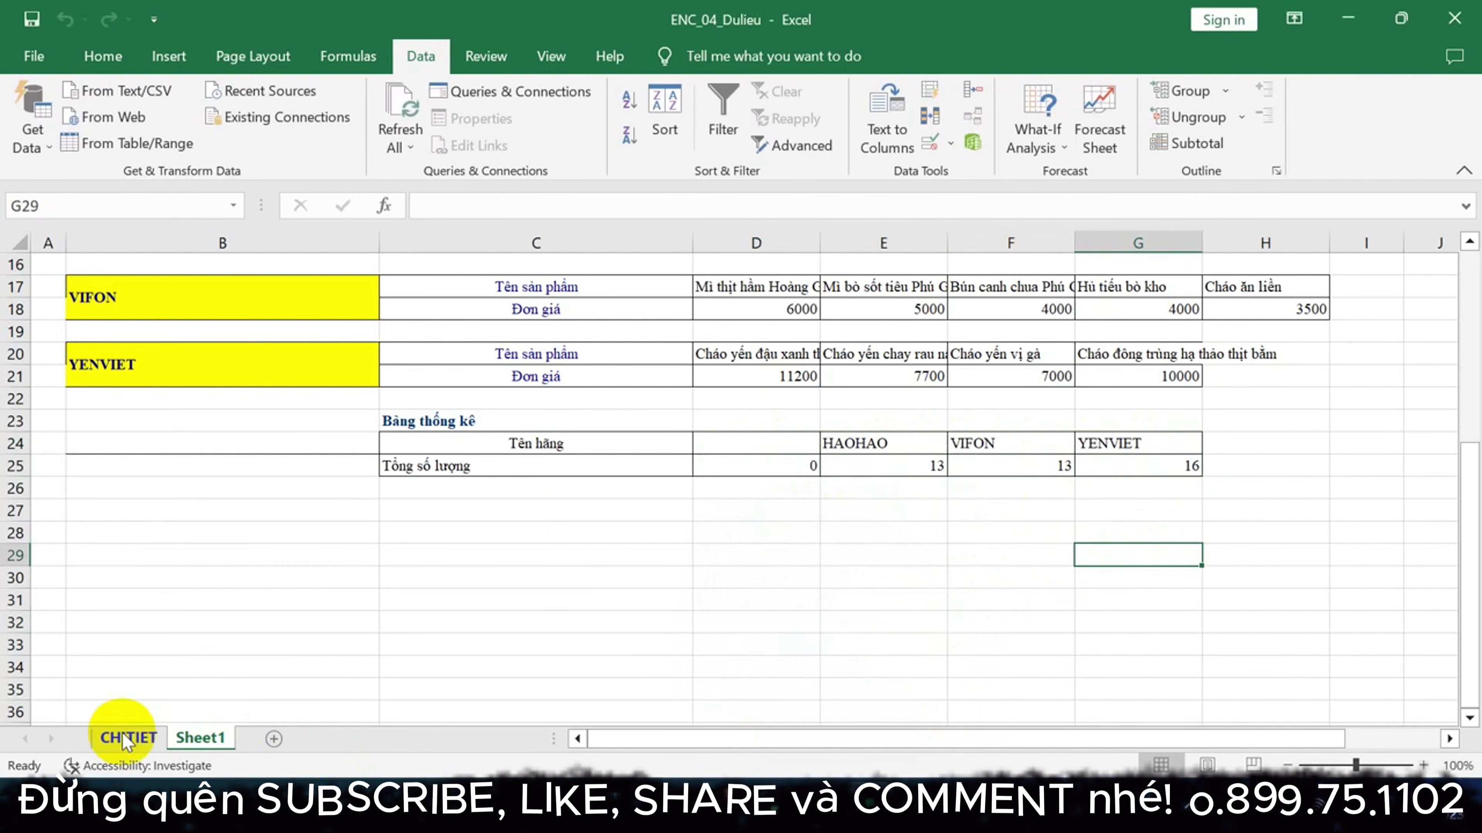
scroll(1038, 631, "up", 1)
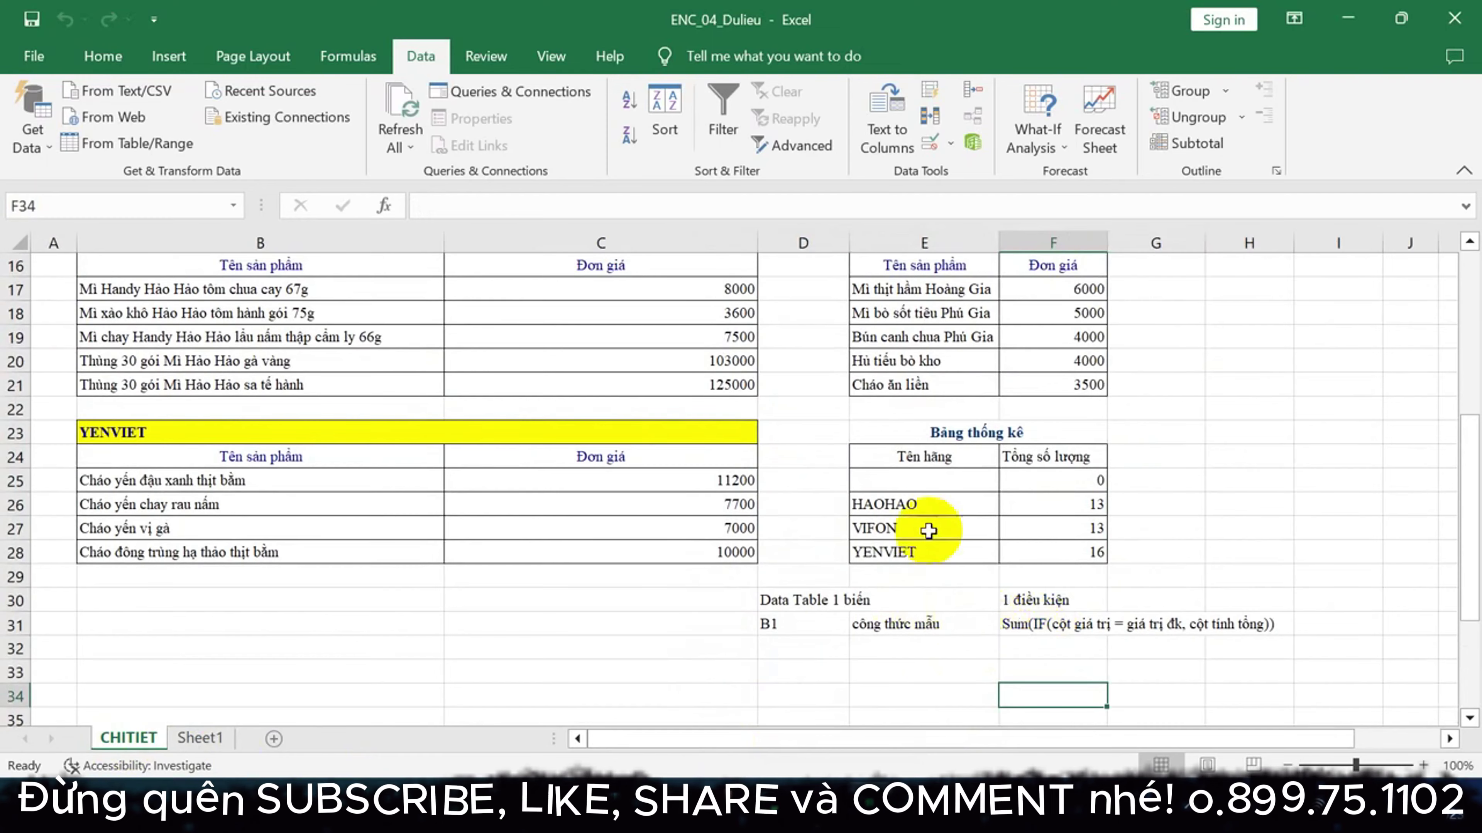
mouse_move(934, 461)
left_mouse_down()
mouse_move(1032, 529)
mouse_move(1033, 554)
left_mouse_up()
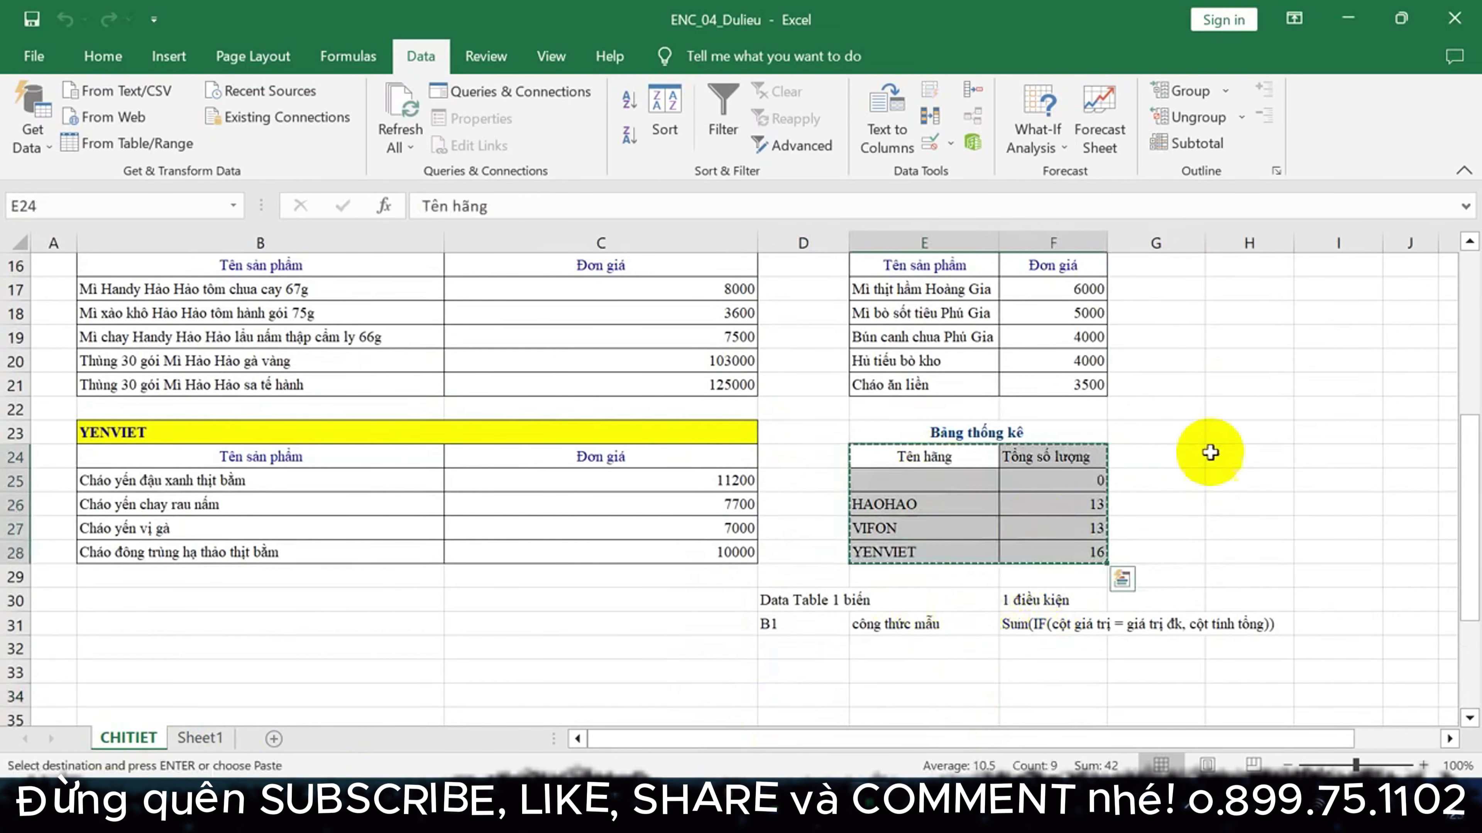
key("ctrl+c")
left_click(1235, 461)
key("ctrl+v")
left_click(1320, 624)
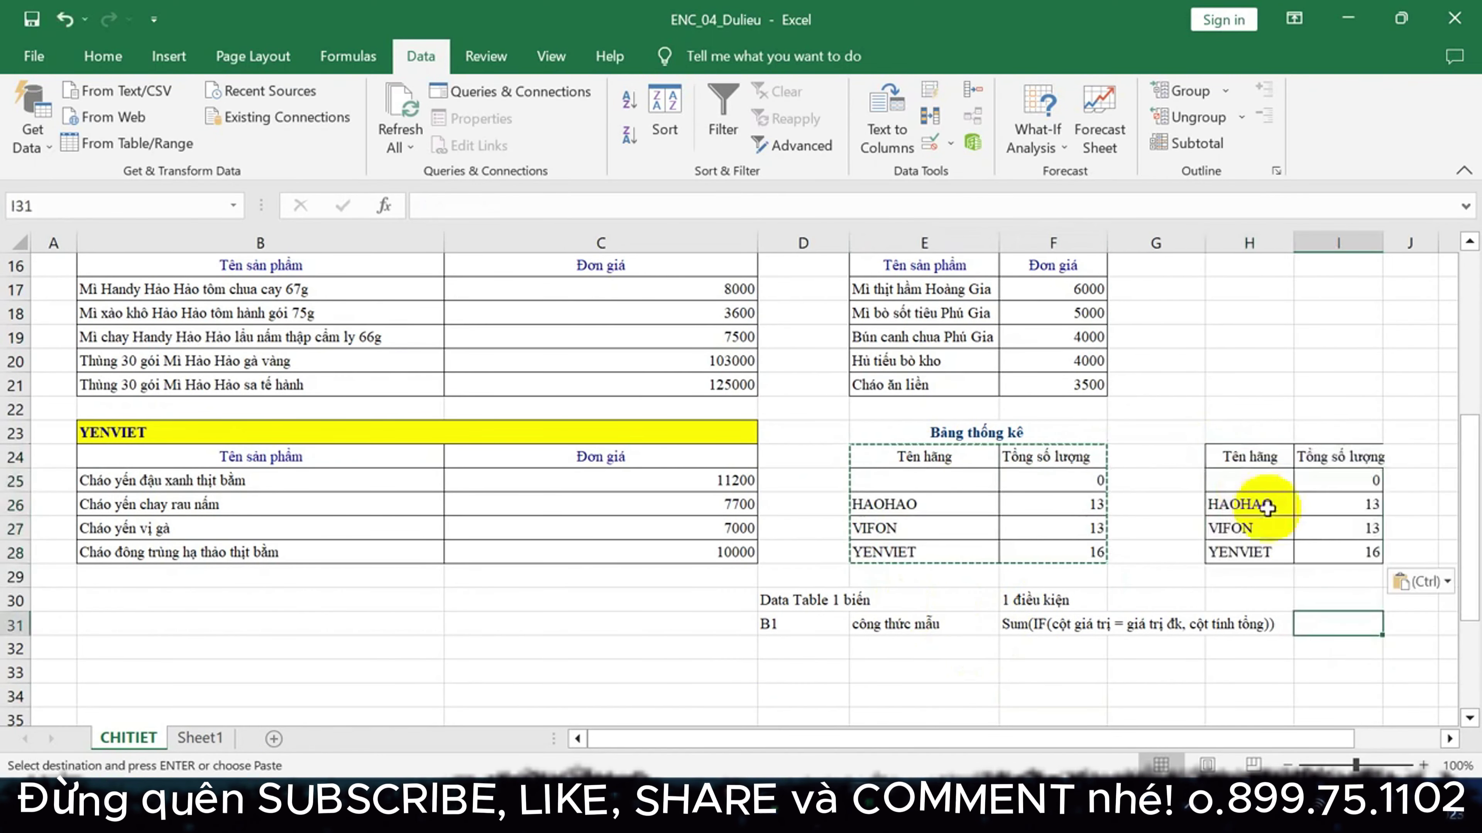
Shift the copied brand rows up to H25:I27 and clear the totals in I25:I27
left_click_drag(1242, 504, 1333, 553)
key("ctrl+c")
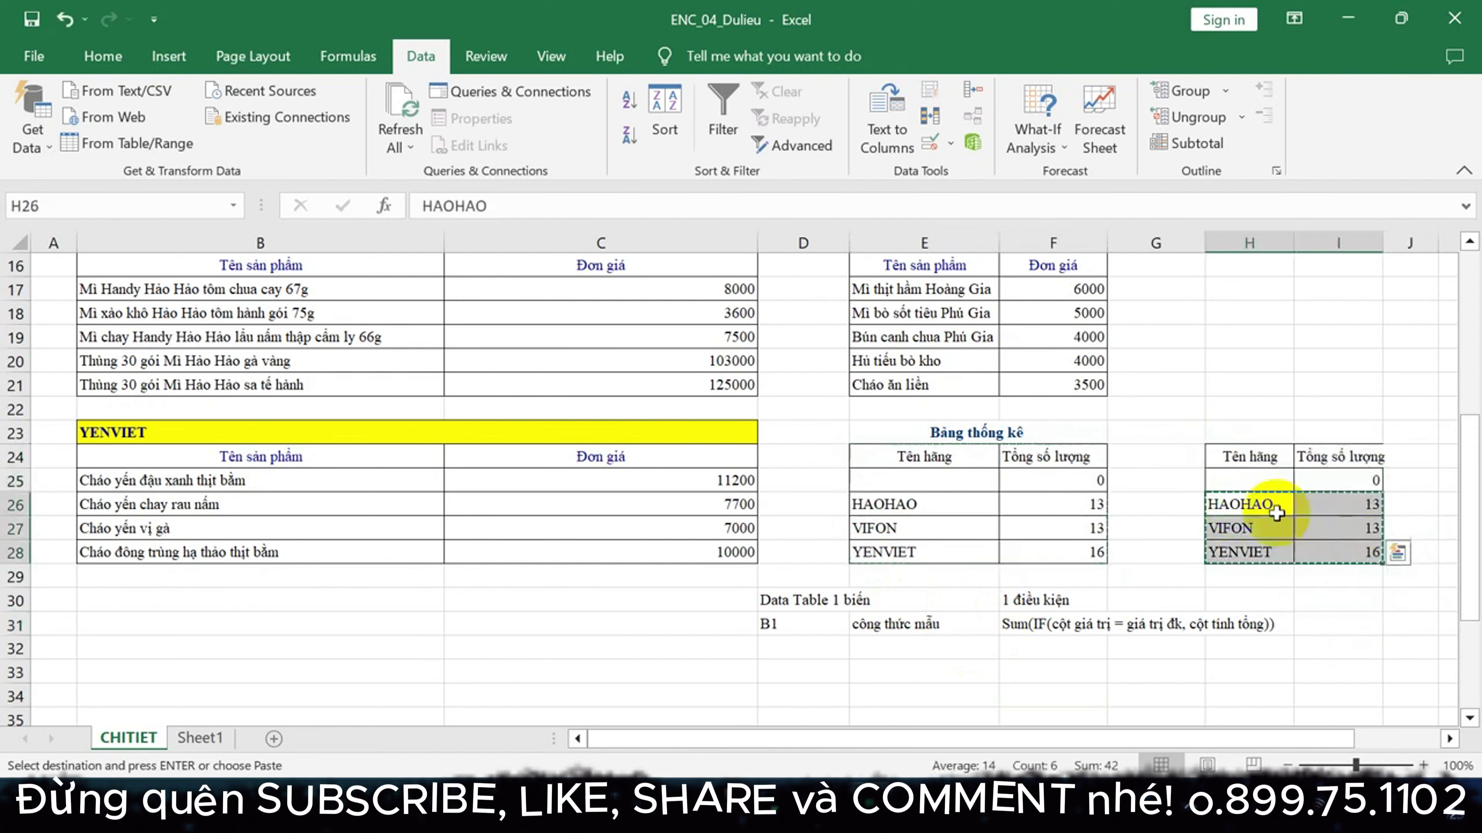
left_click(1254, 481)
key("ctrl+v")
left_click_drag(1336, 480, 1334, 527)
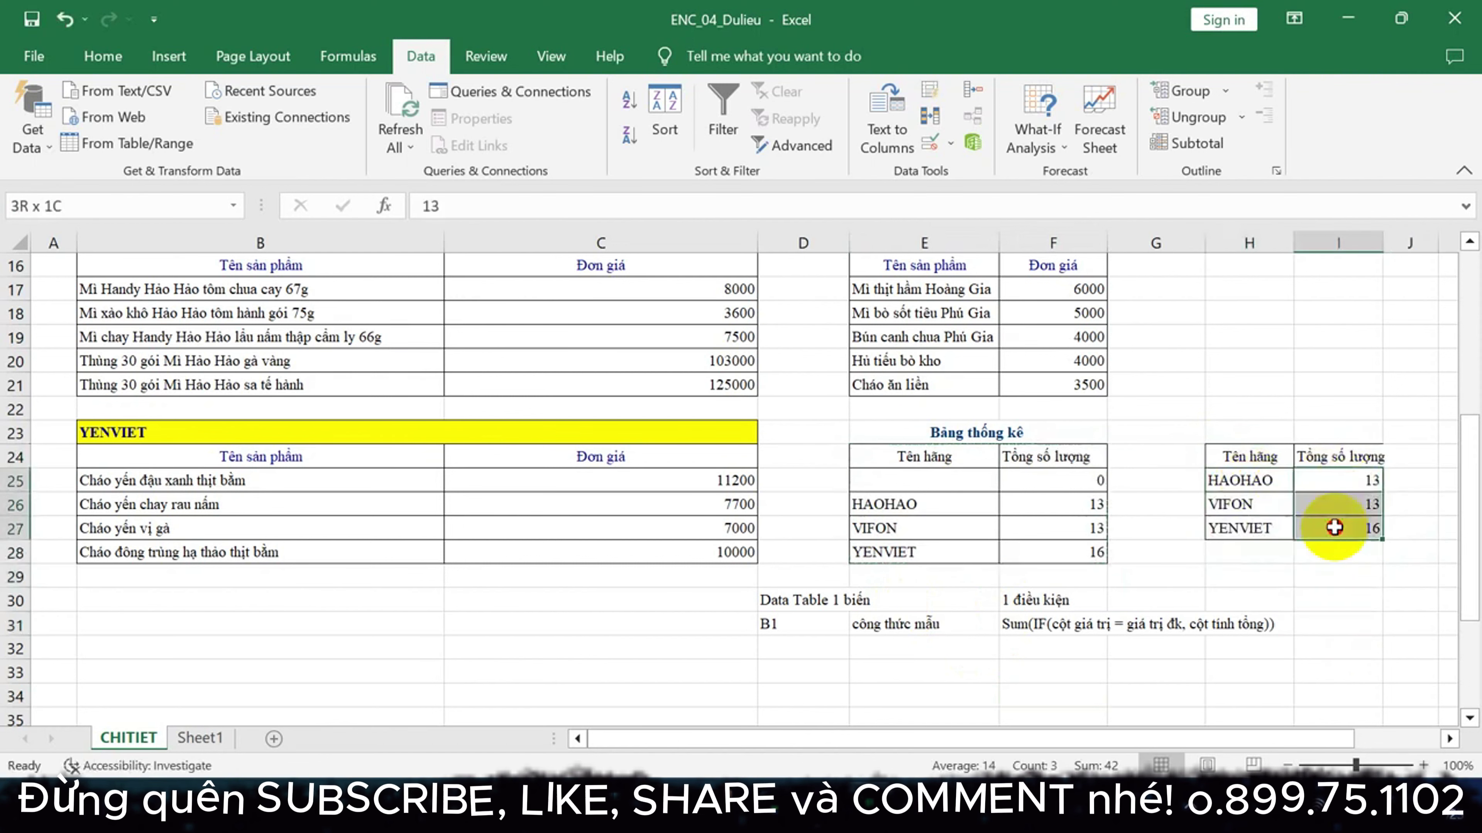
key("Delete")
left_click(1342, 601)
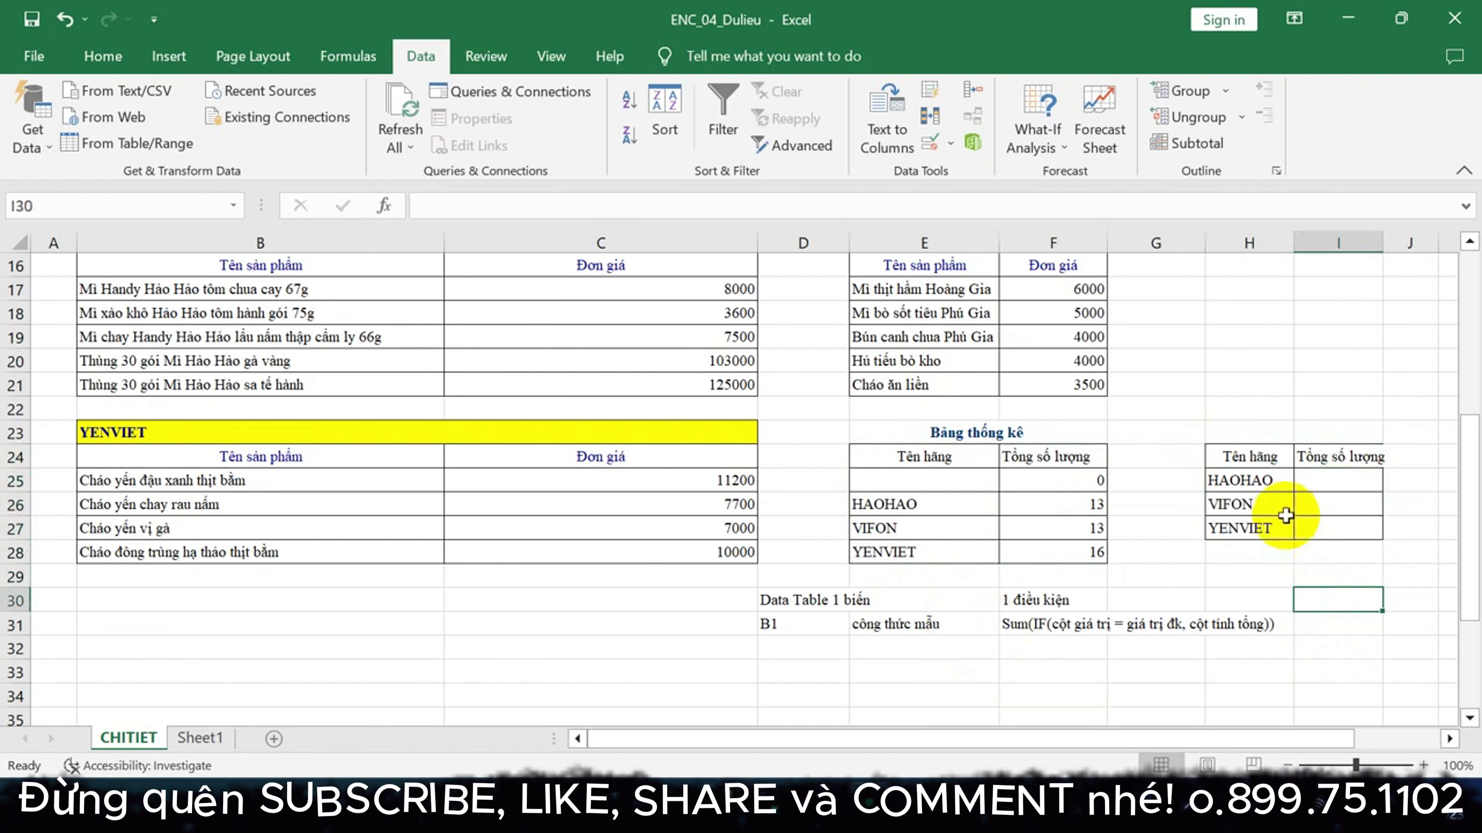
Widen column I and begin the I25 formula =SUM(IF(B3:B12=H25, with the brand condition
double_click(1389, 247)
left_click(1240, 481)
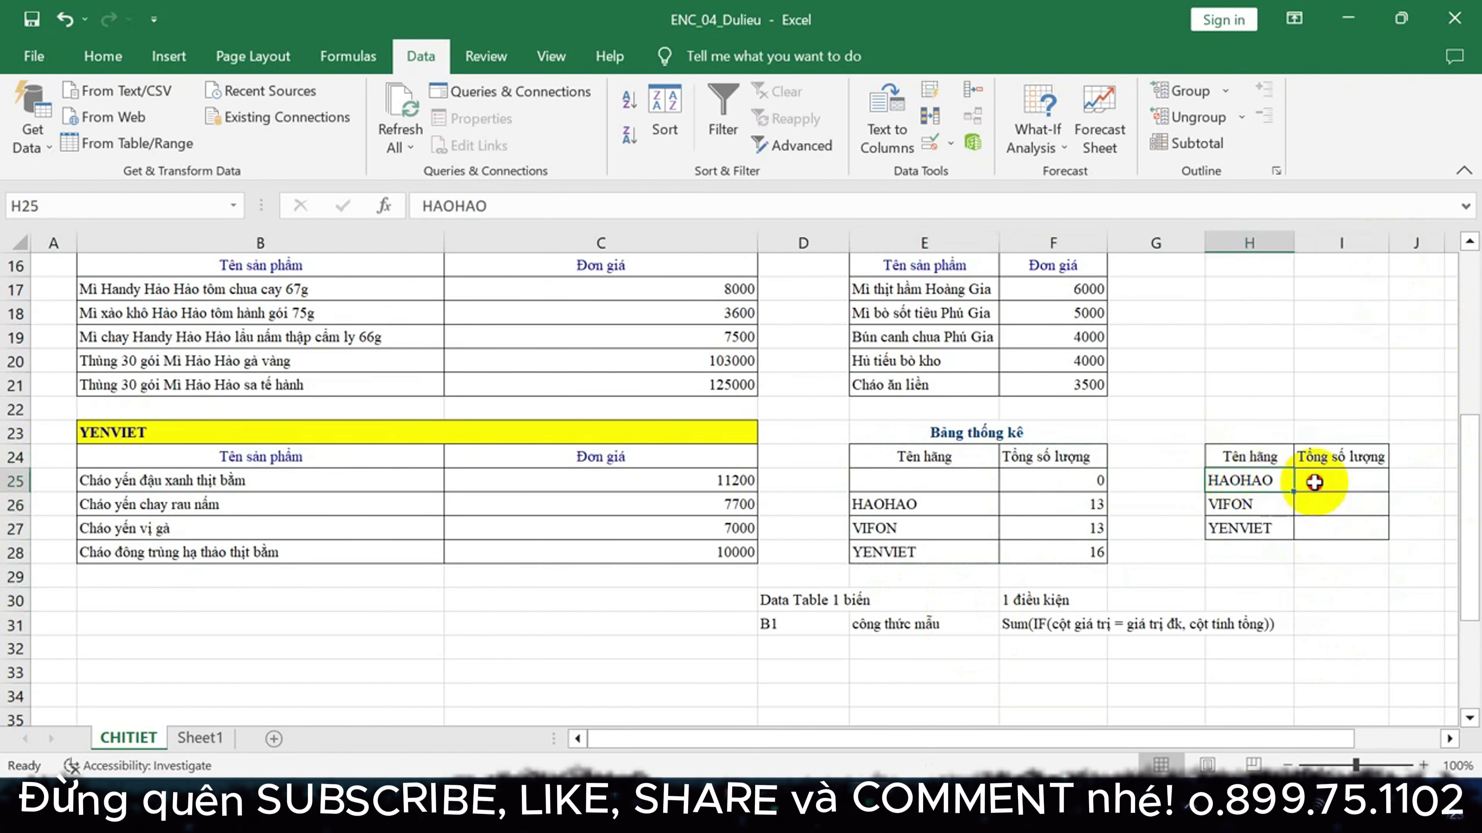
left_click(1314, 482)
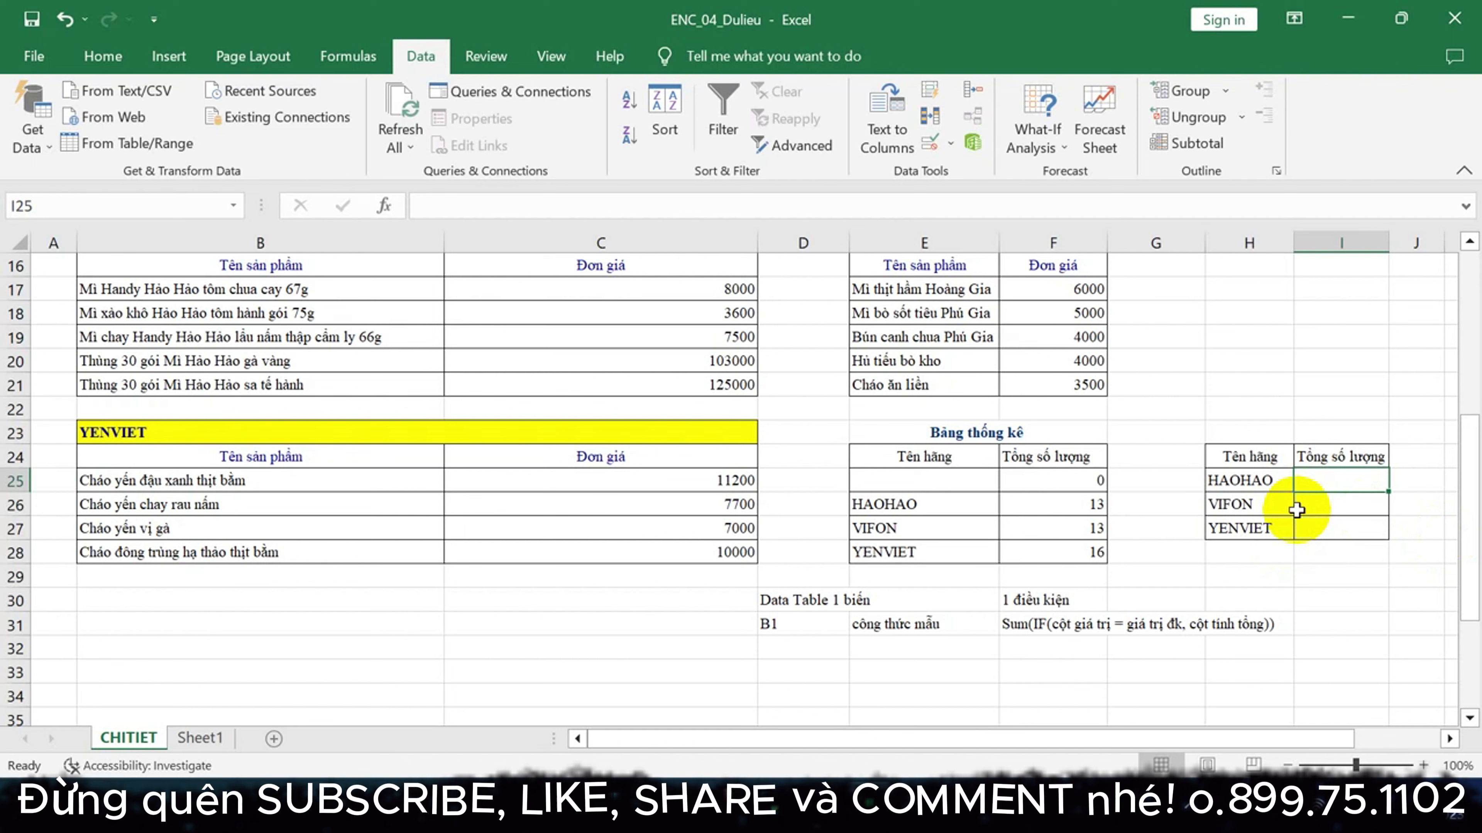
type("=SU")
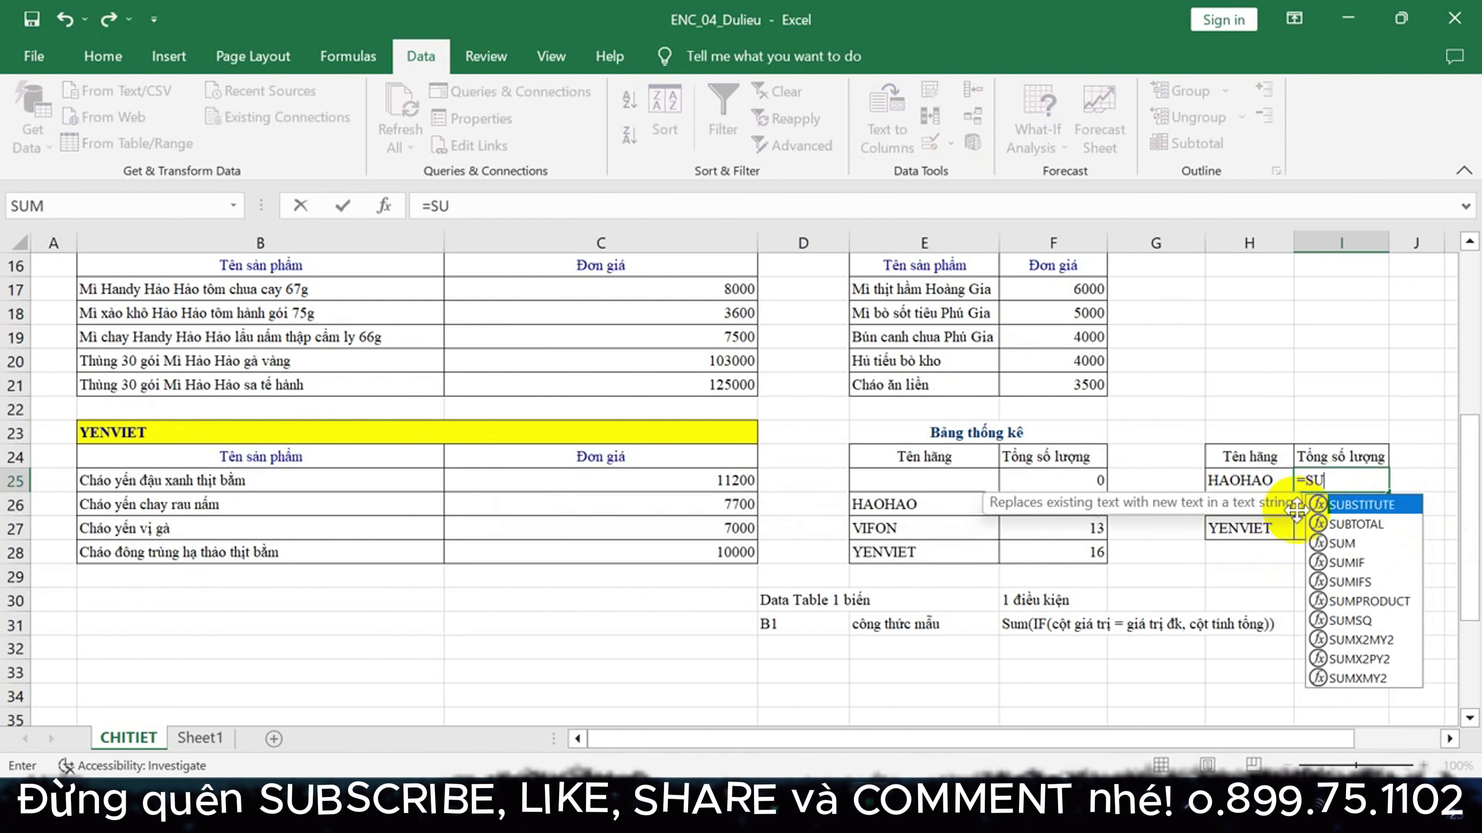
type("M(IF")
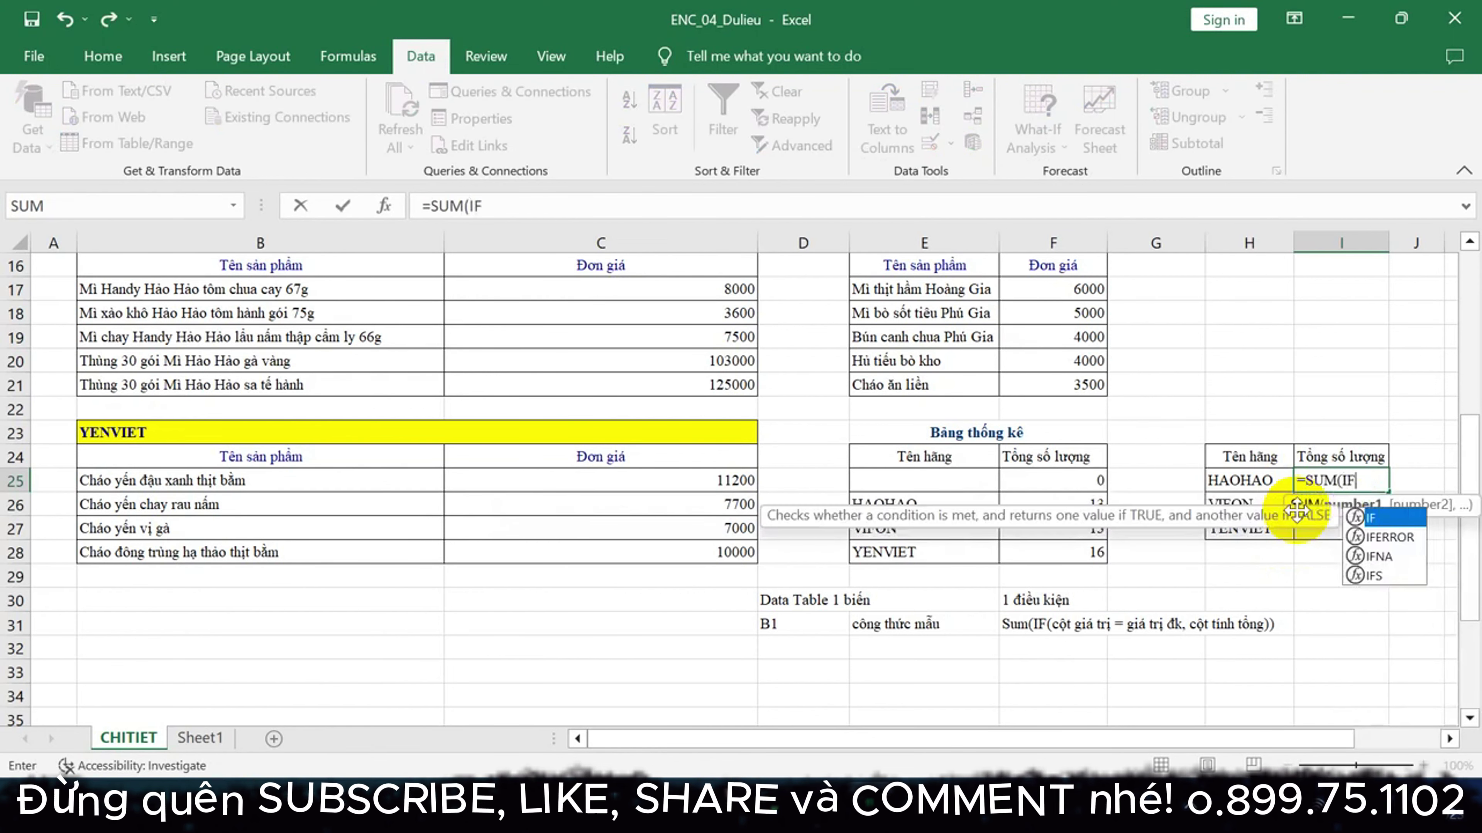
type("(")
scroll(983, 569, "up", 4)
scroll(982, 569, "up", 1)
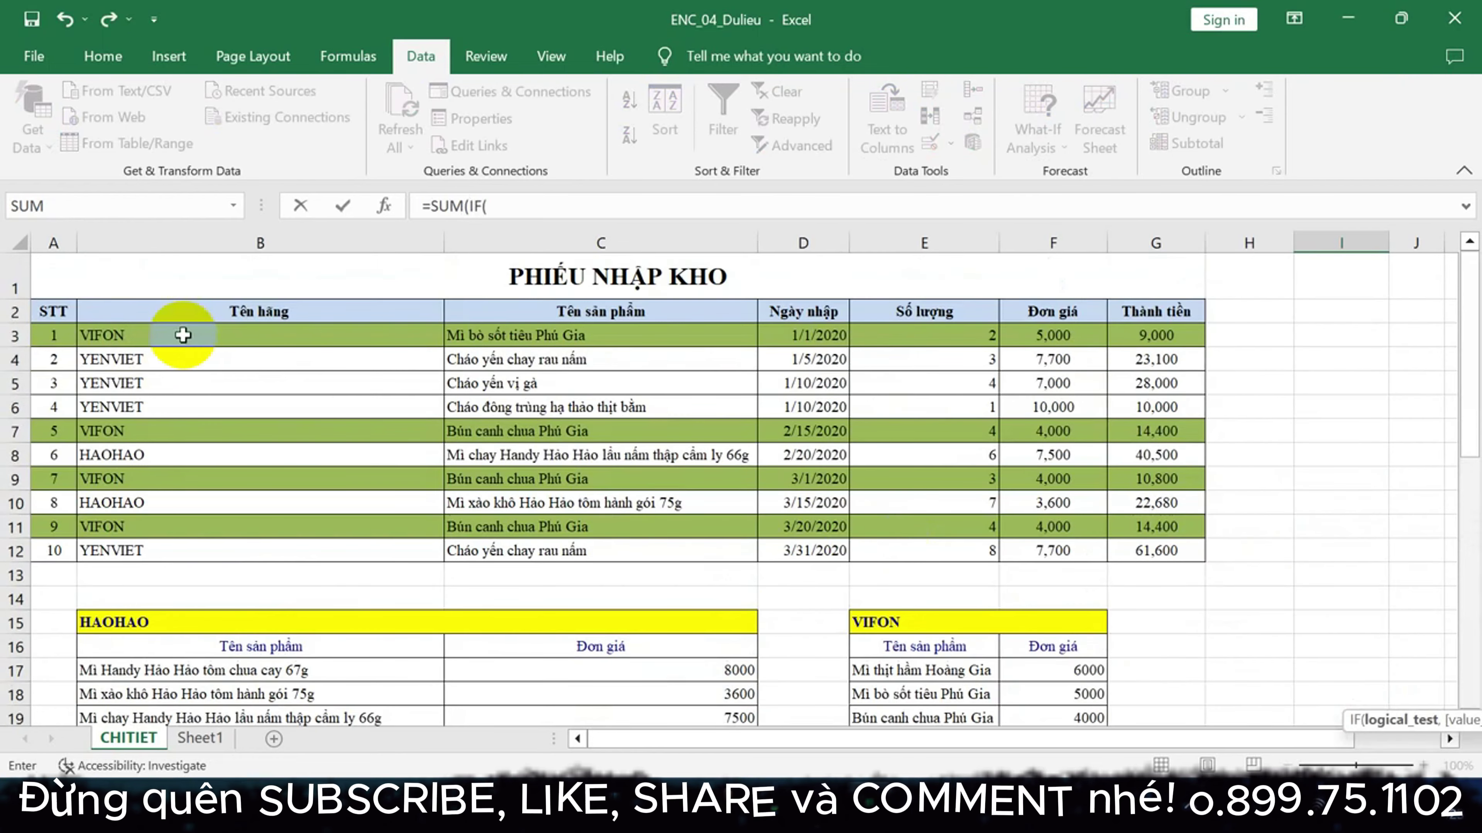
left_click_drag(182, 335, 202, 550)
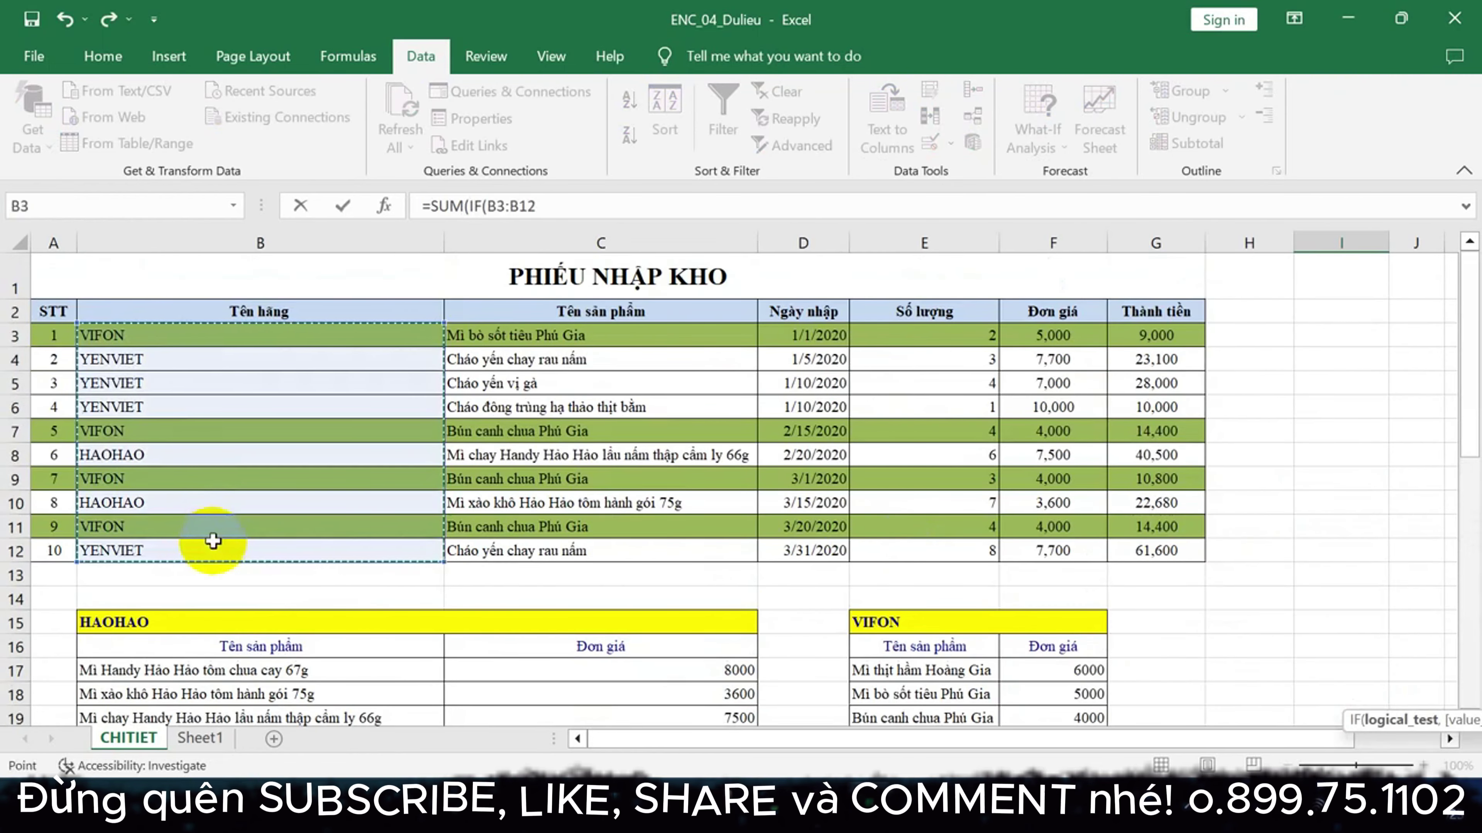
type("=")
scroll(925, 529, "down", 1)
scroll(925, 528, "down", 2)
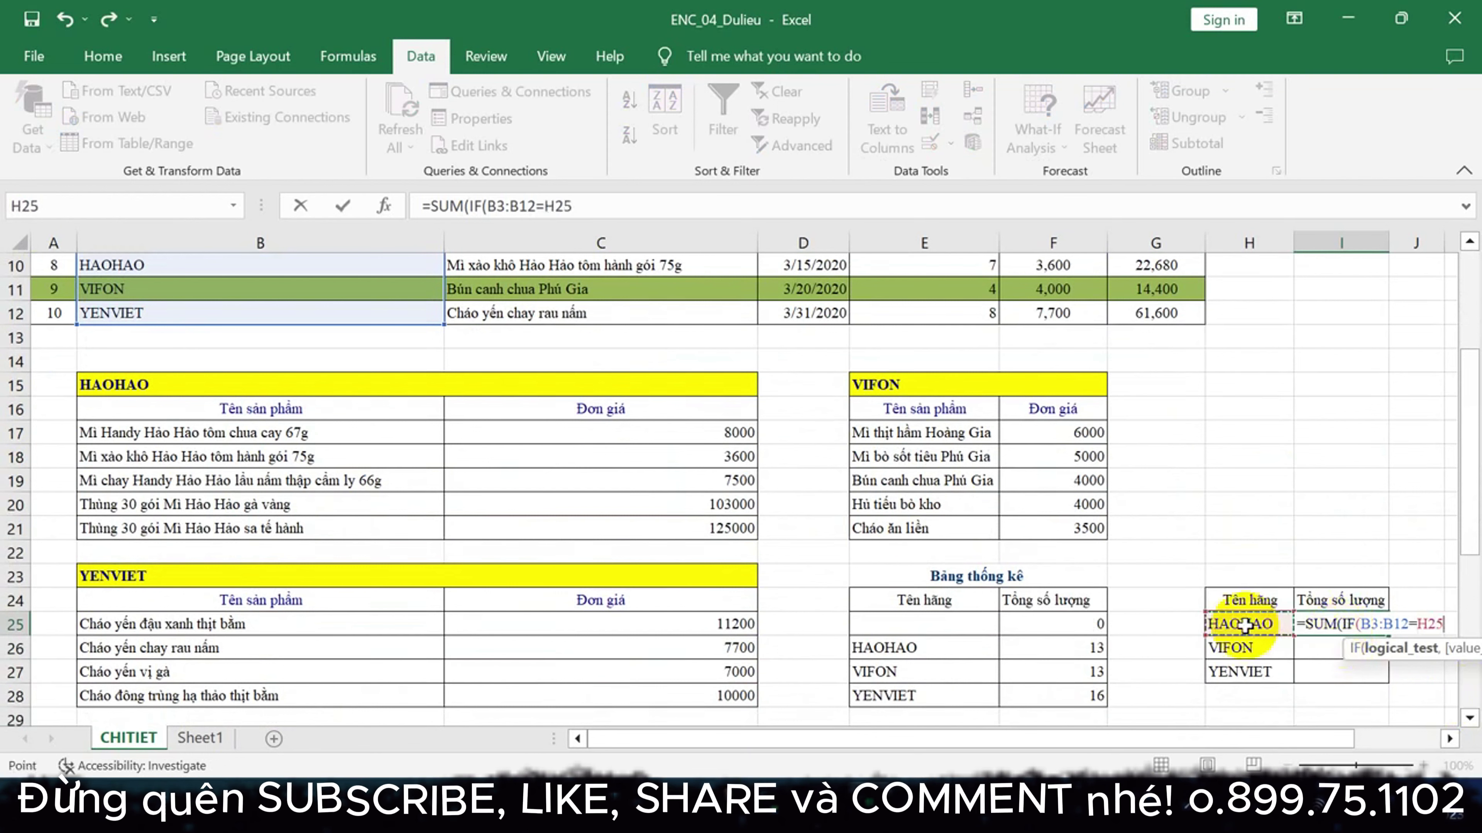
type(",")
Finish with E3:E12 as summed quantities, commit (HAOHAO 13), and select H25:I27
scroll(1239, 621, "up", 3)
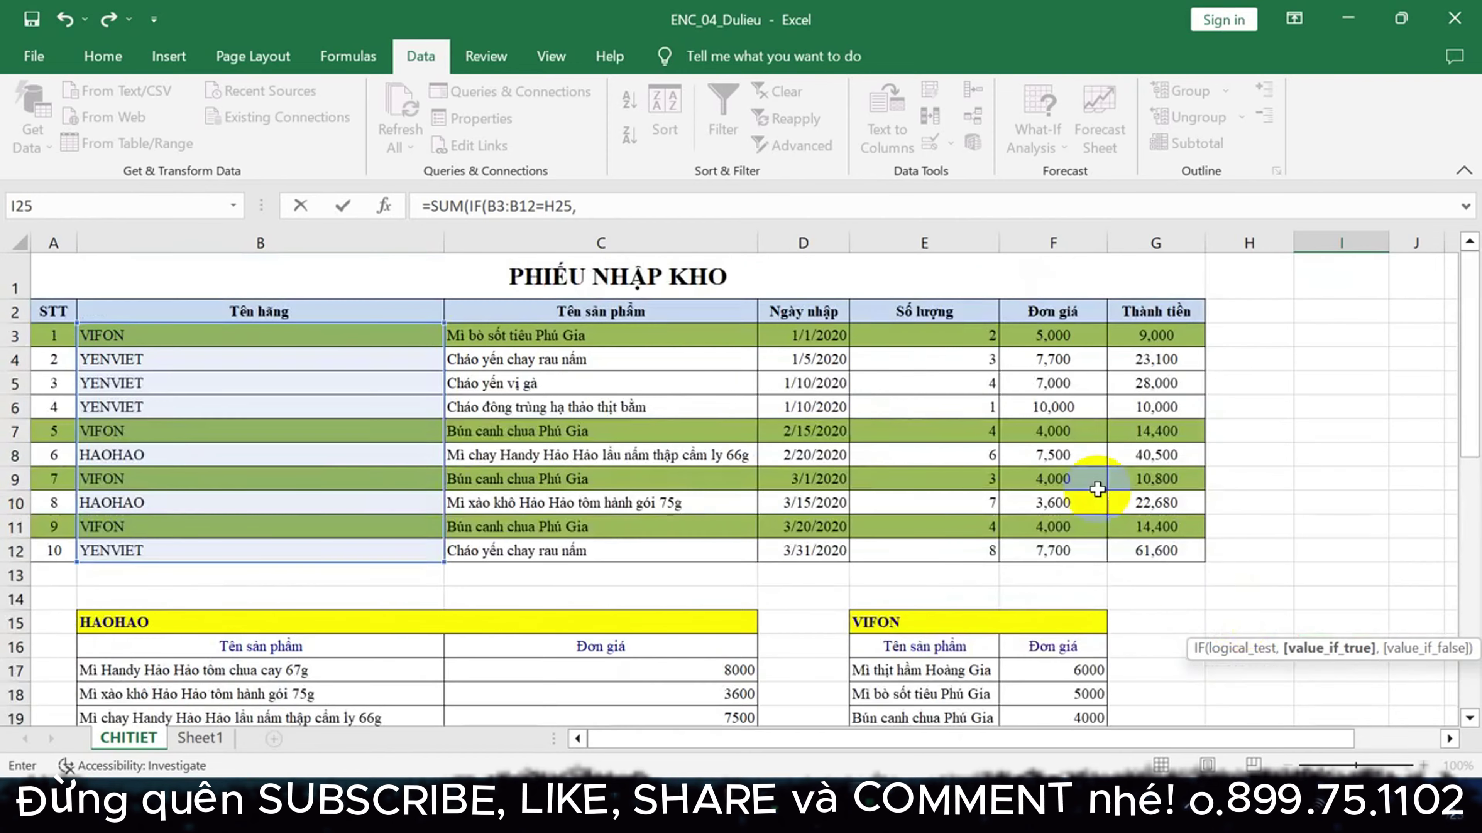
mouse_move(1155, 335)
left_mouse_down()
mouse_move(1139, 439)
mouse_move(1155, 526)
left_mouse_up()
left_click(957, 336)
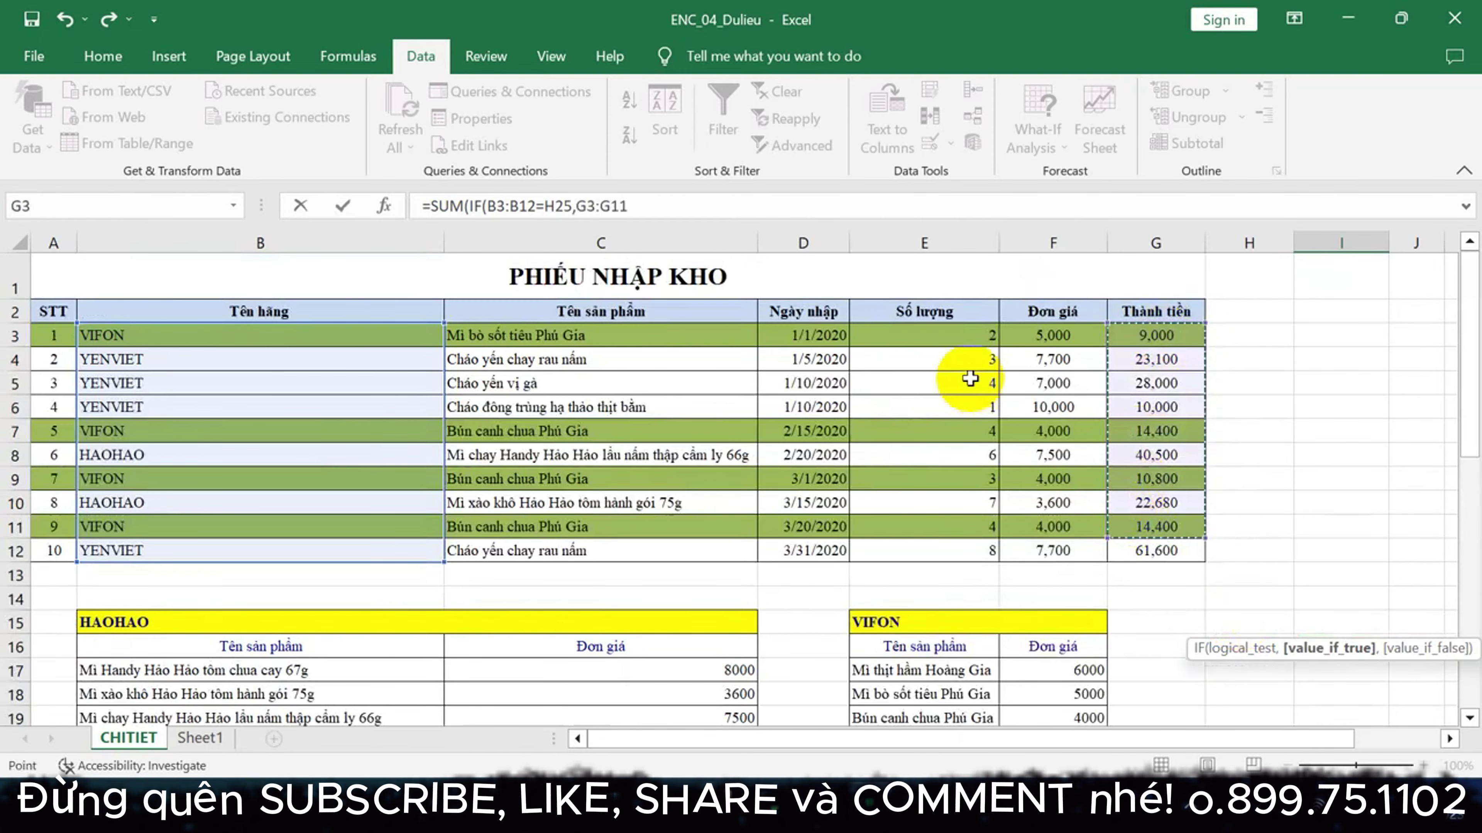
left_click_drag(953, 334, 938, 551)
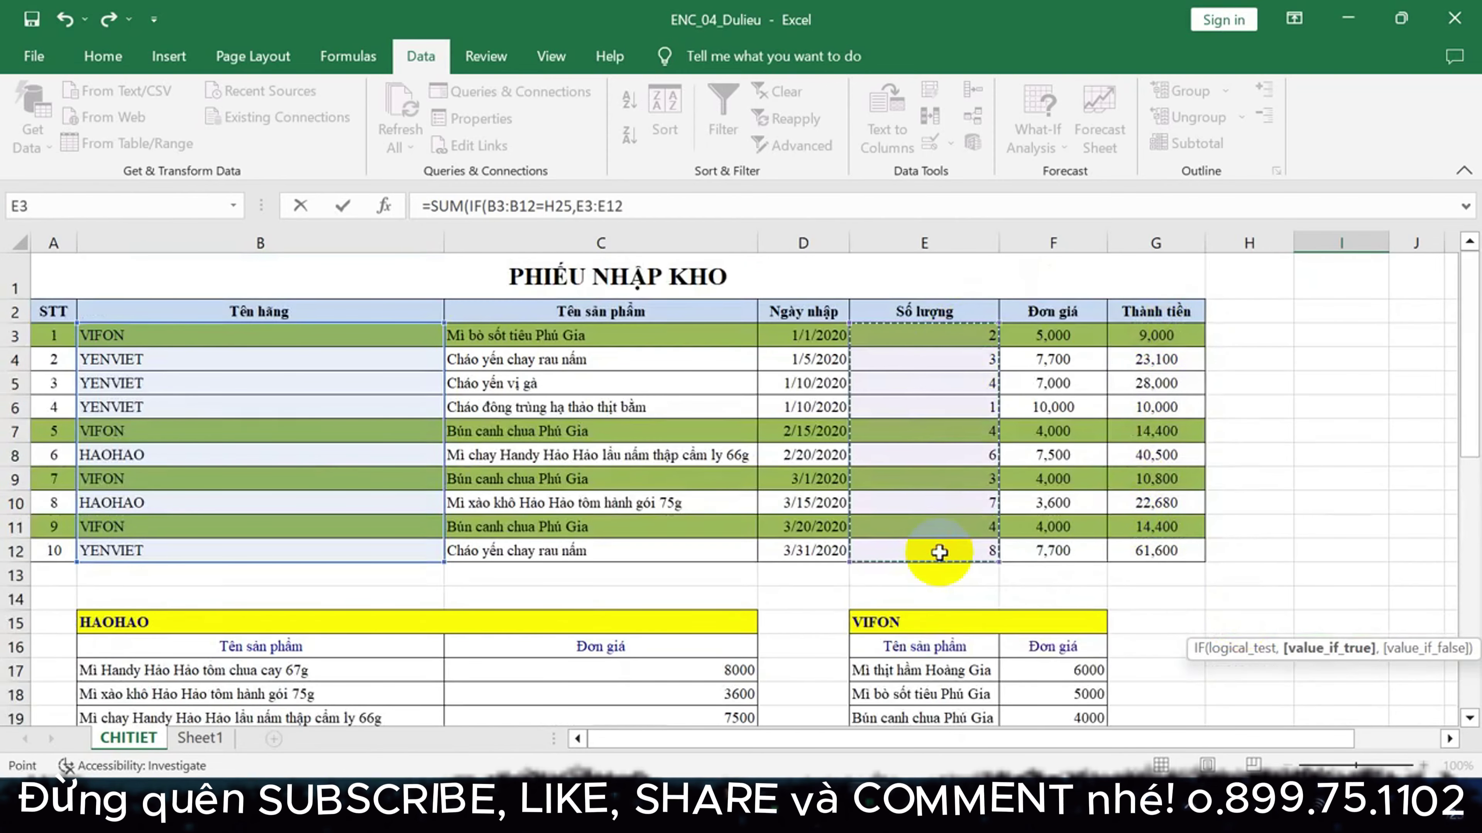
type(")")
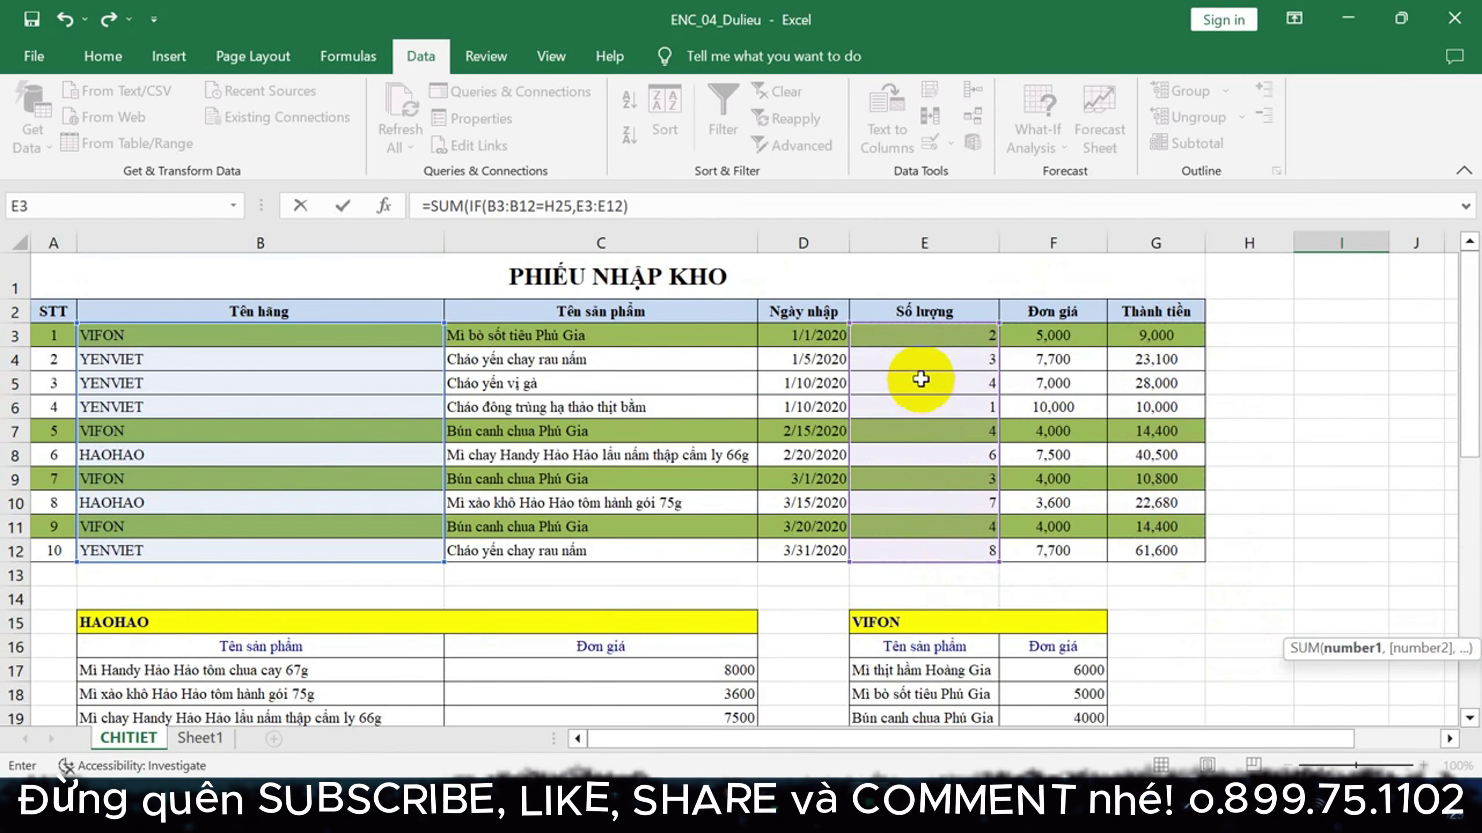
type(")")
scroll(1362, 499, "down", 3)
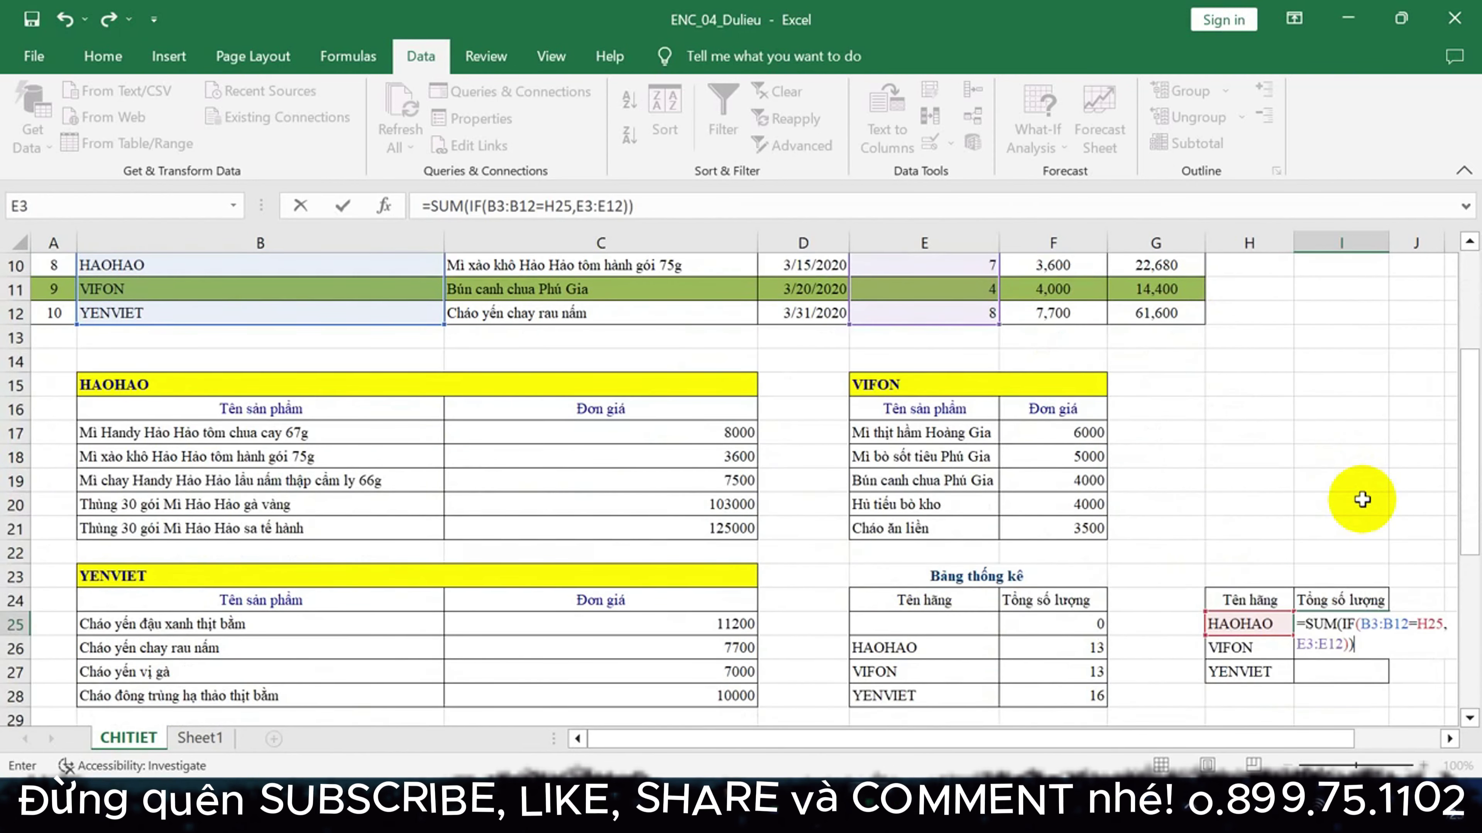
key("Return")
left_click(1269, 625)
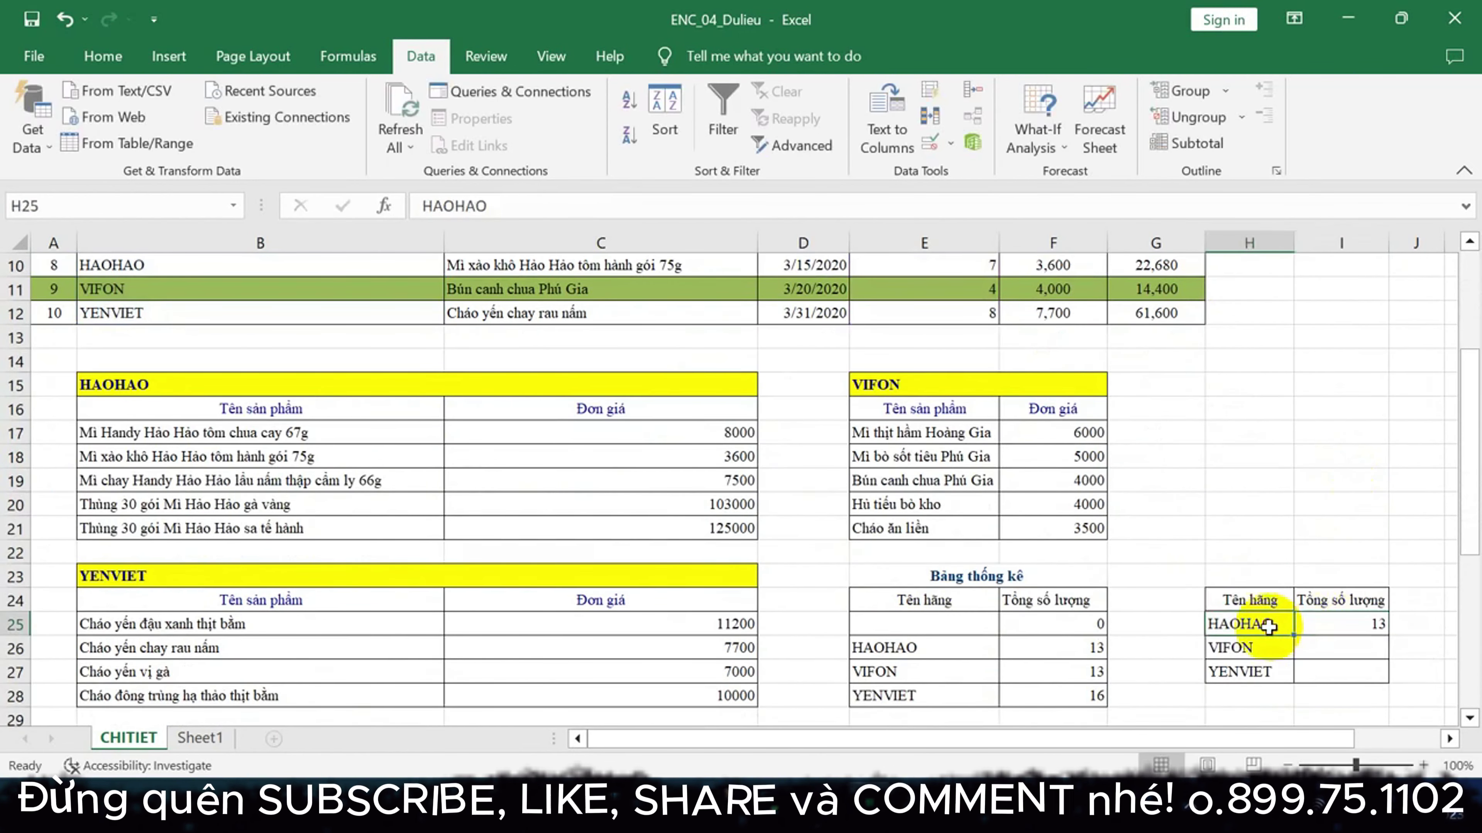
left_click(1332, 620)
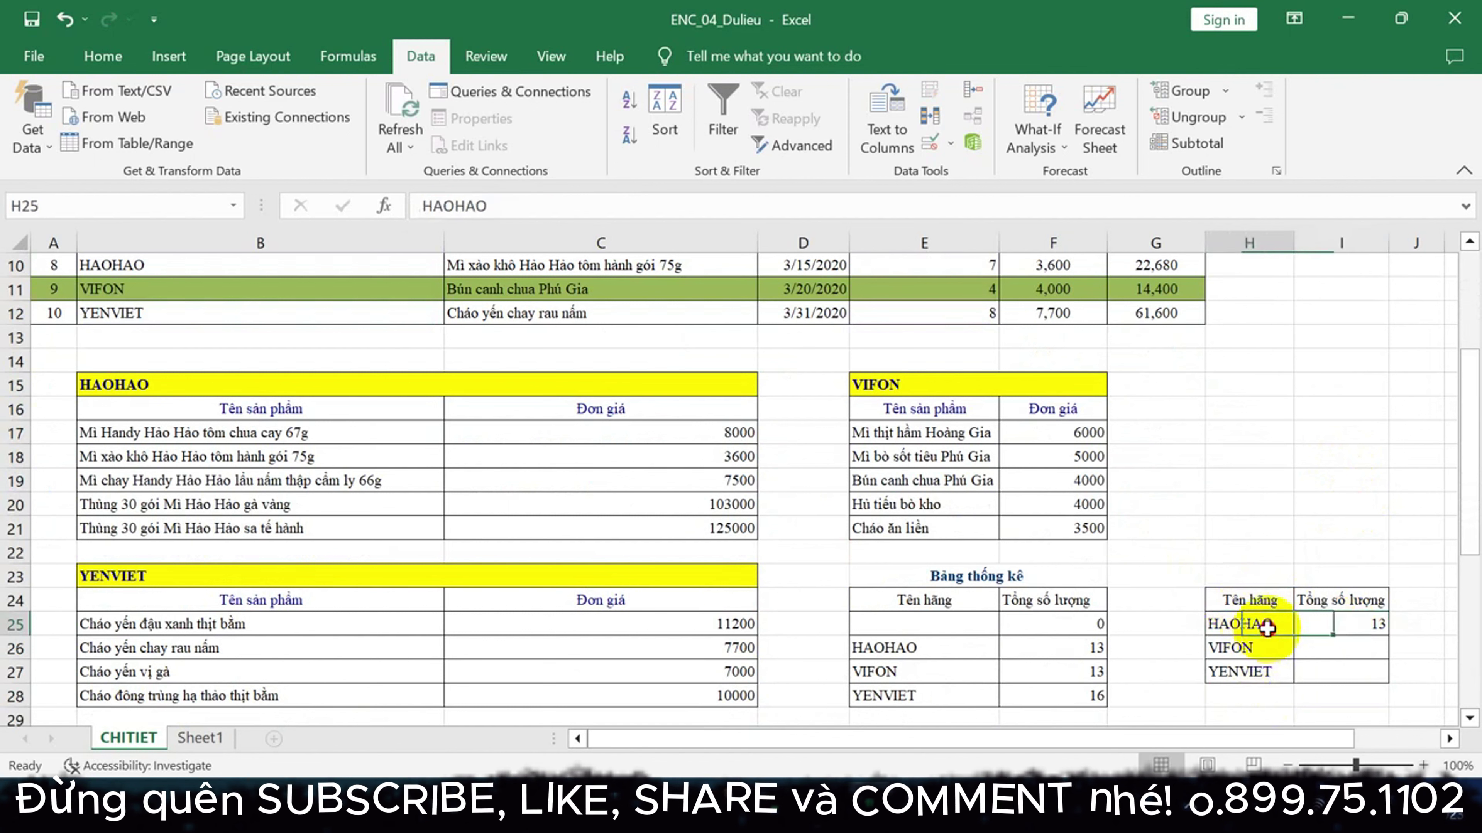
mouse_move(1254, 626)
left_mouse_down()
mouse_move(1346, 654)
mouse_move(1354, 671)
left_mouse_up()
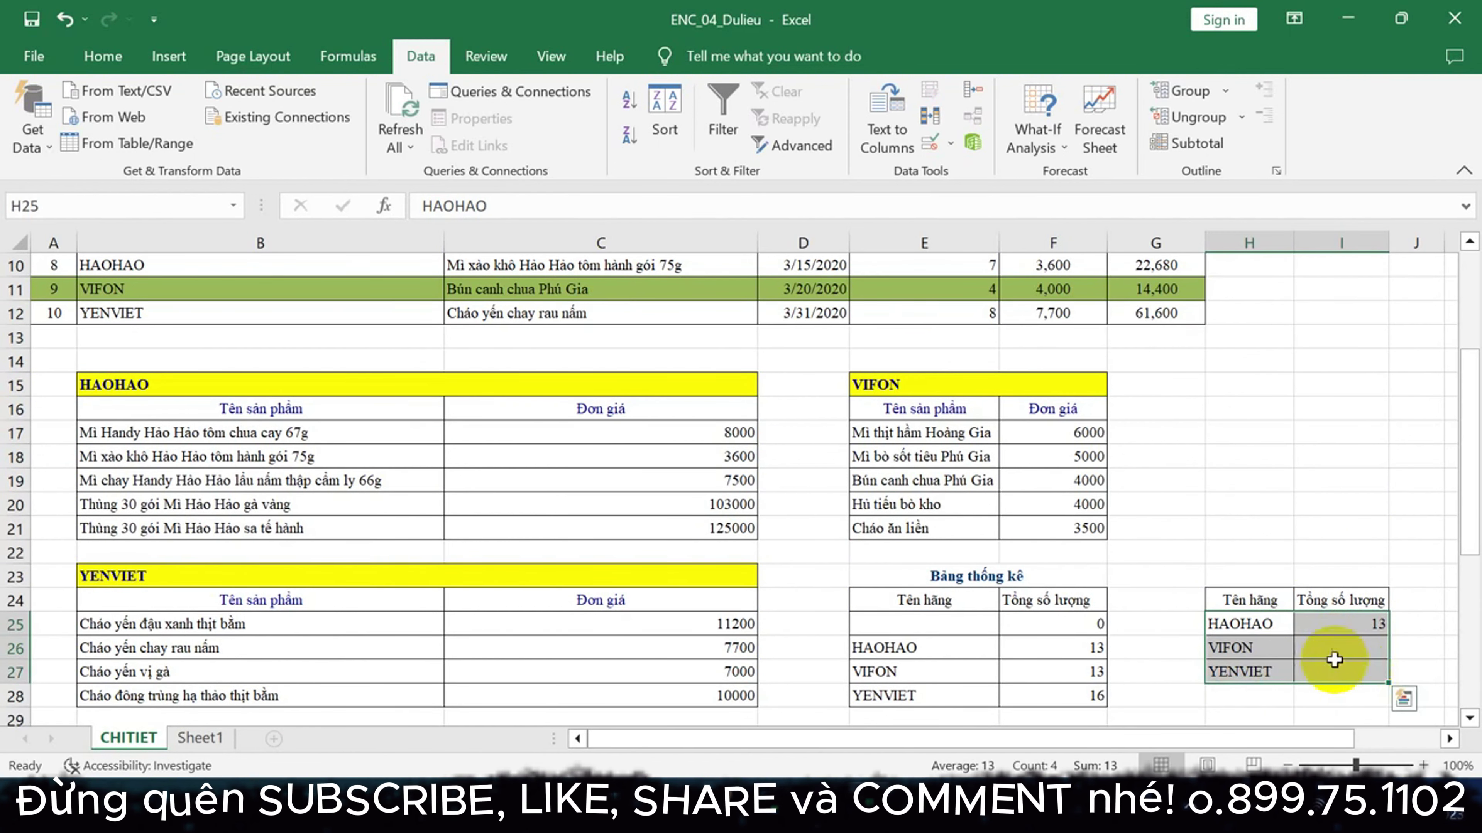
Create a Data Table on H25:I27 with column input cell $H$25, filling VIFON 13 and YENVIET 16
left_click(1034, 154)
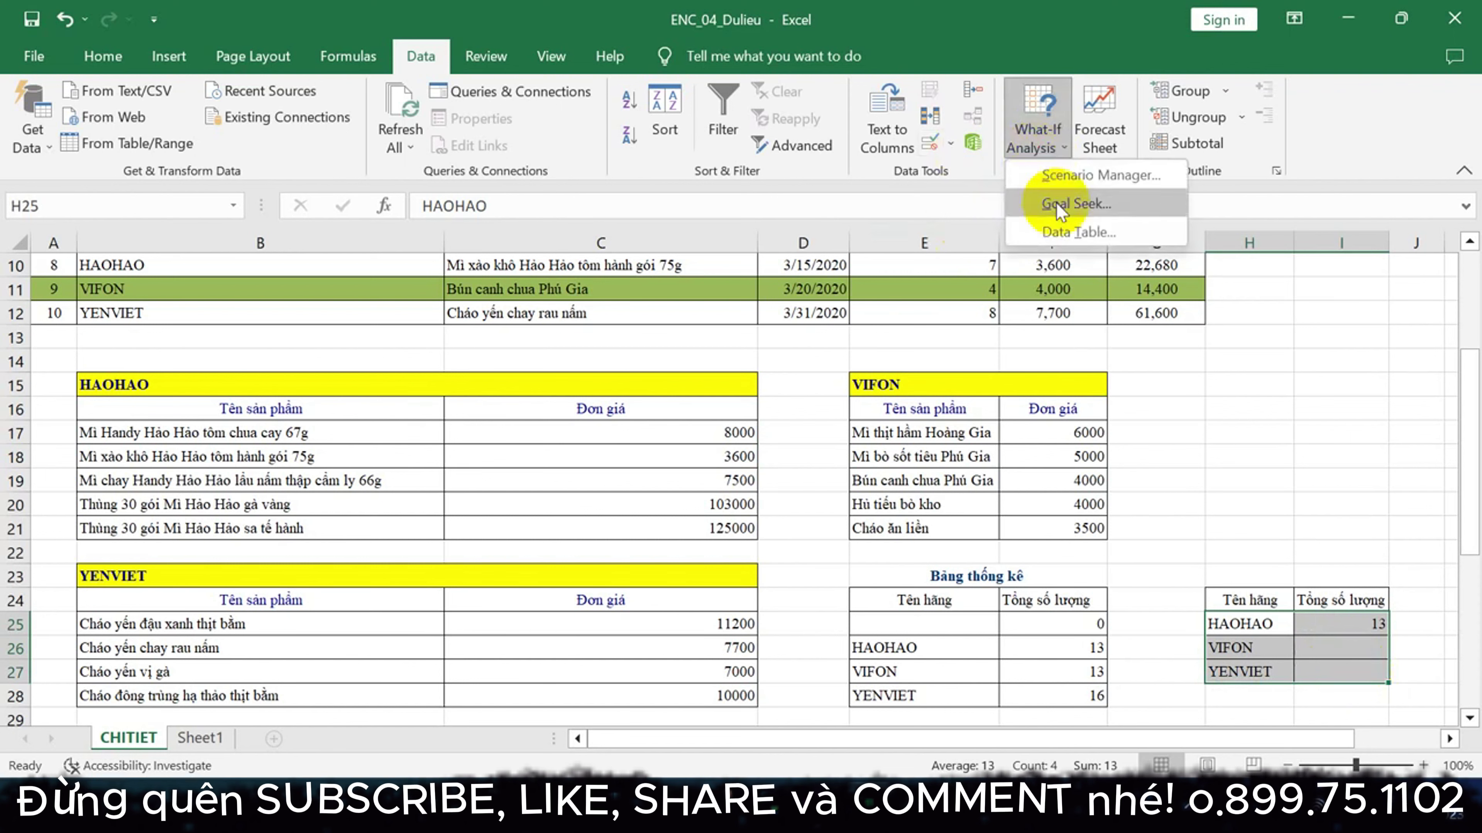
left_click(1050, 222)
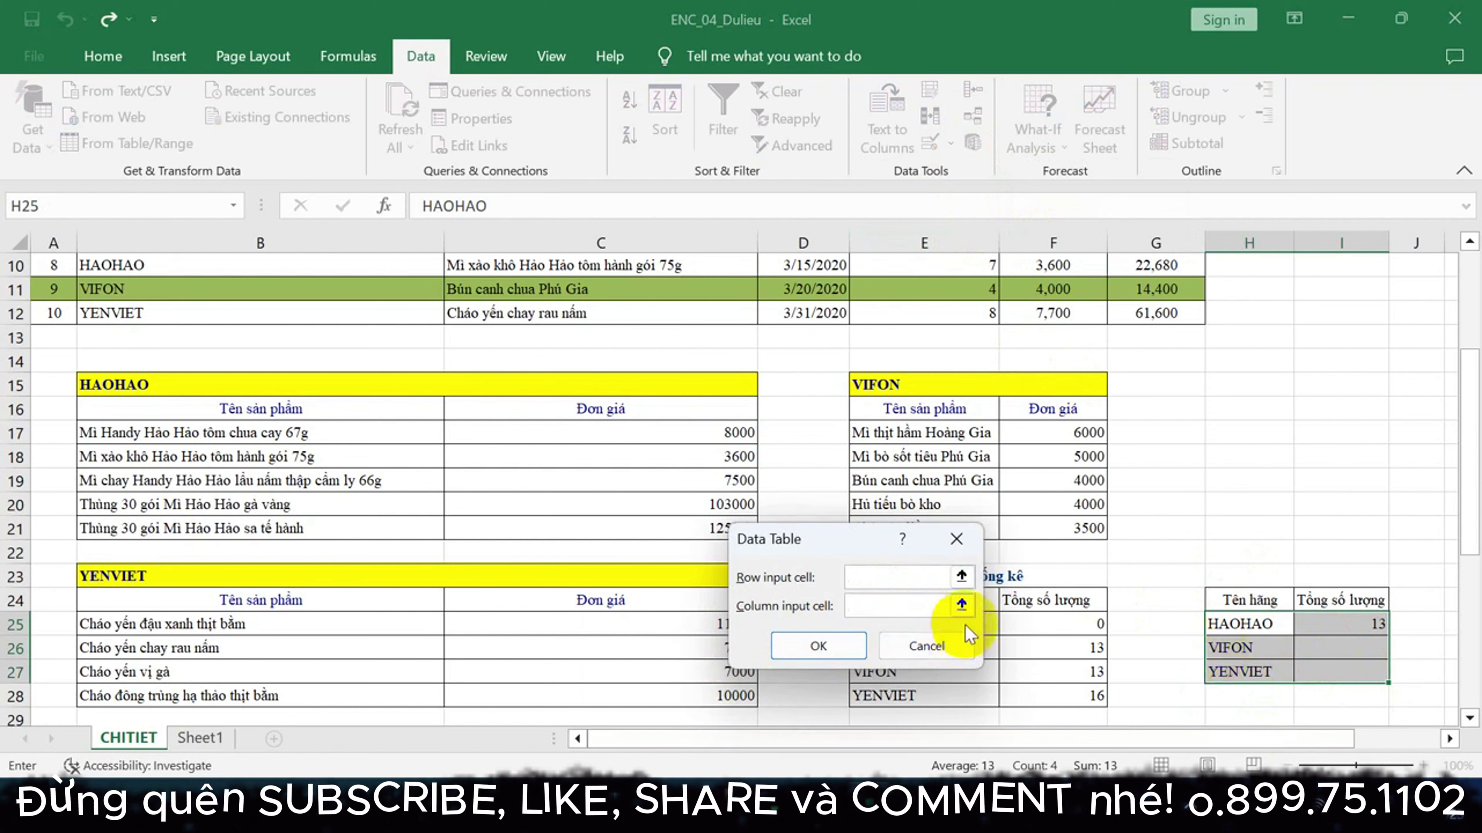
left_click(961, 606)
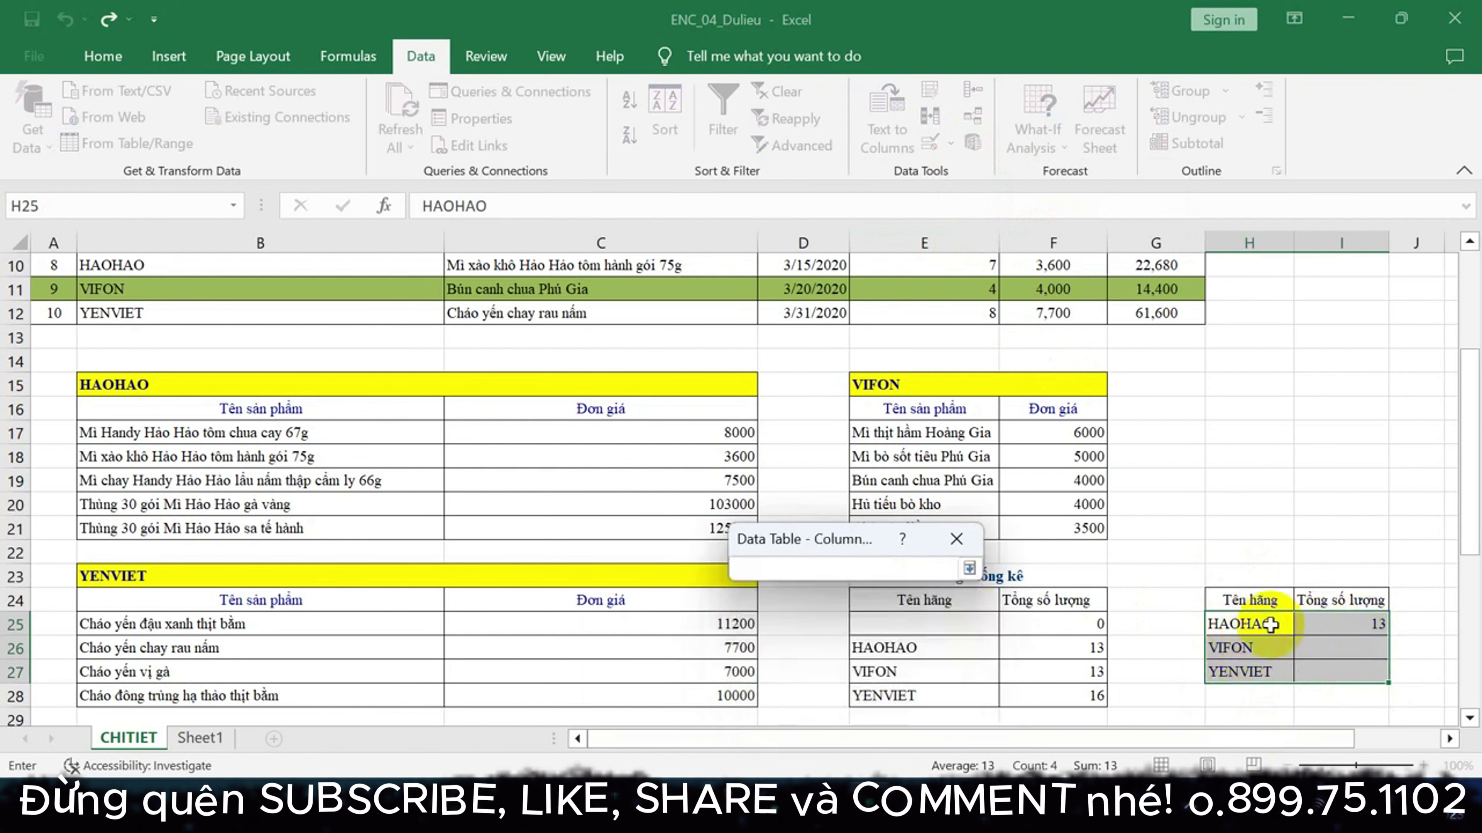
left_click(968, 569)
left_click(805, 650)
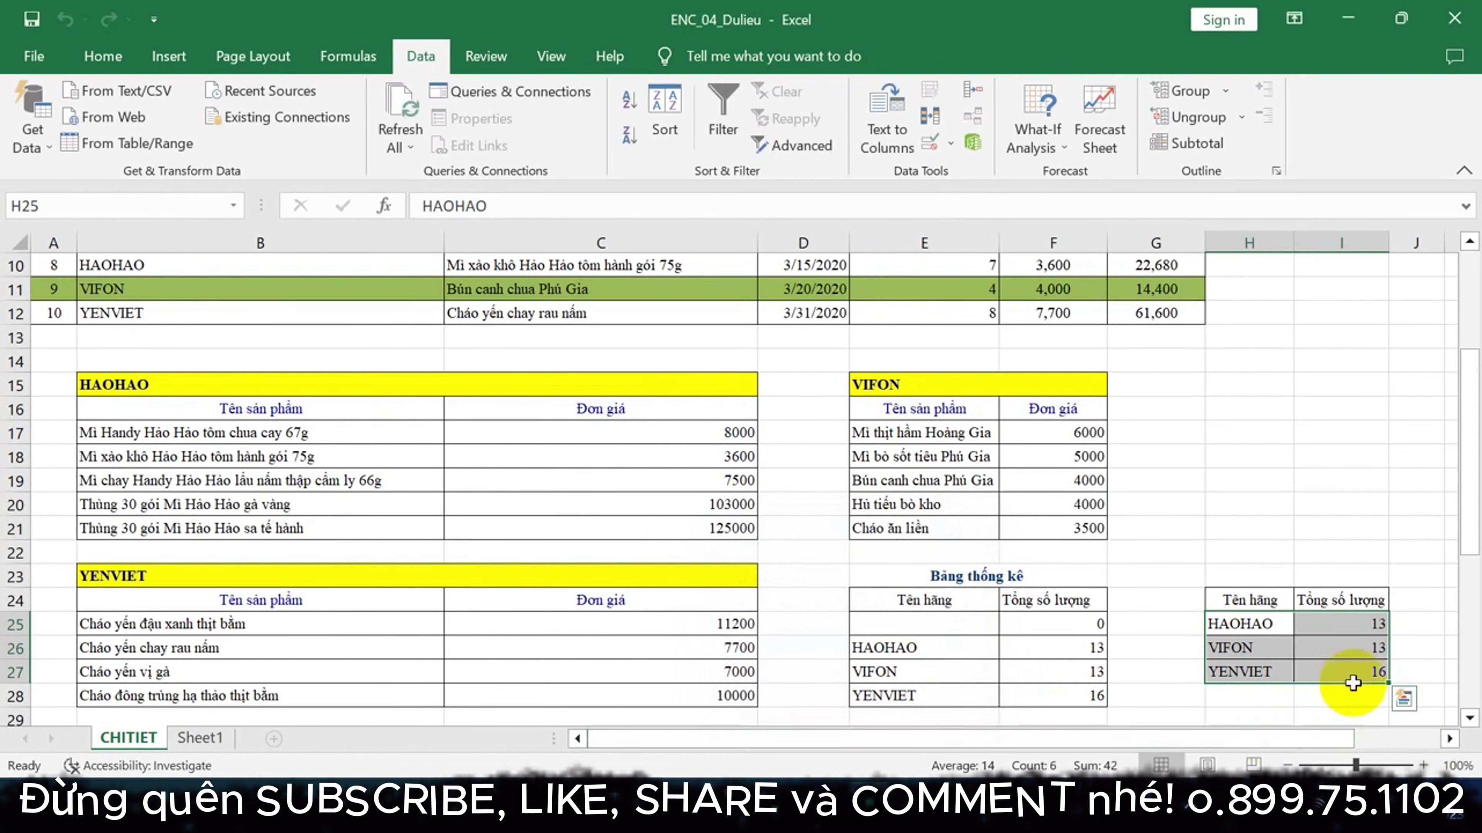
left_click(1345, 671)
scroll(1339, 671, "down", 1)
left_click(1309, 668)
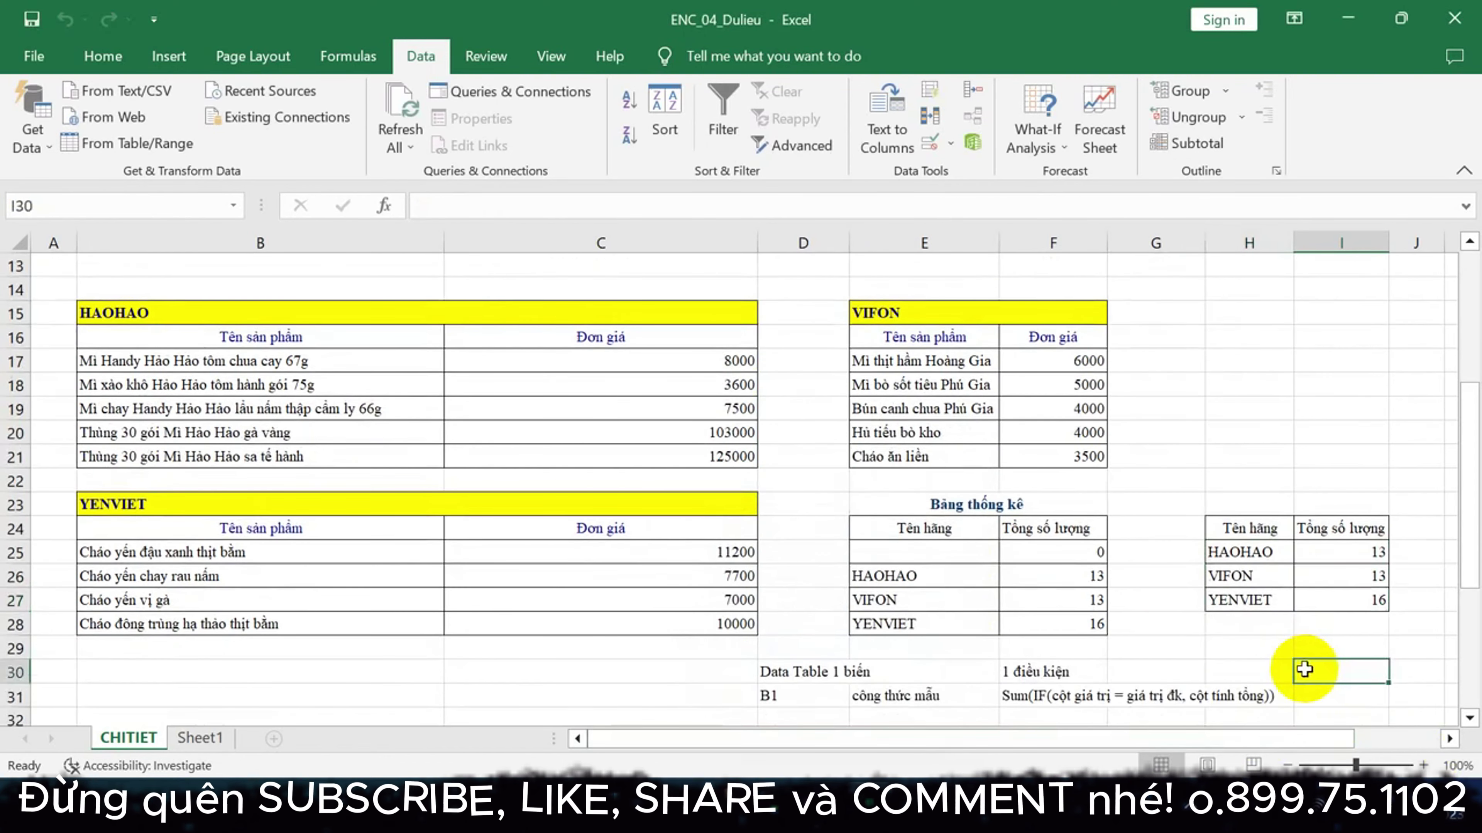
left_click_drag(904, 551, 1040, 554)
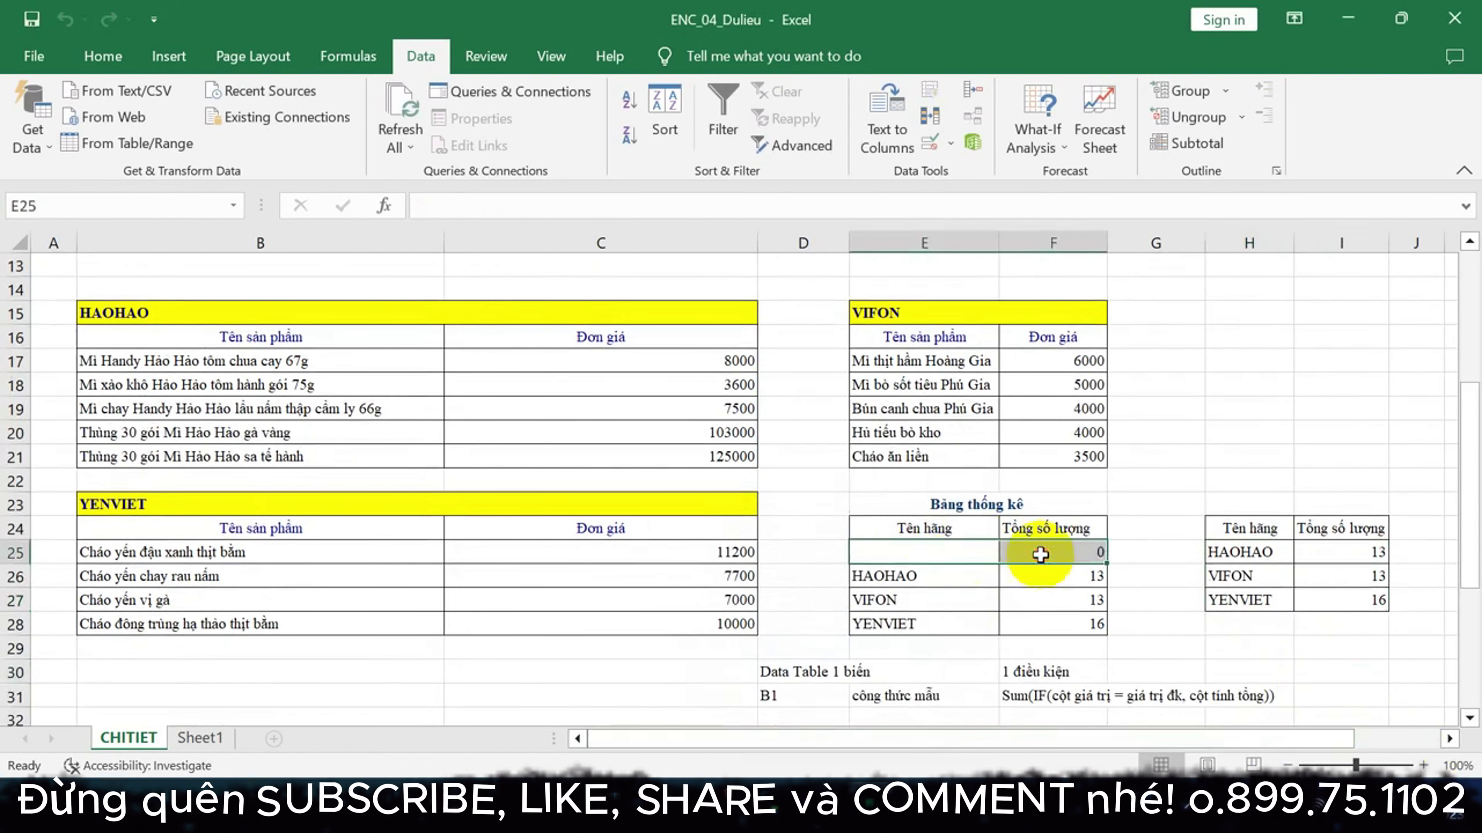
left_click(1264, 554)
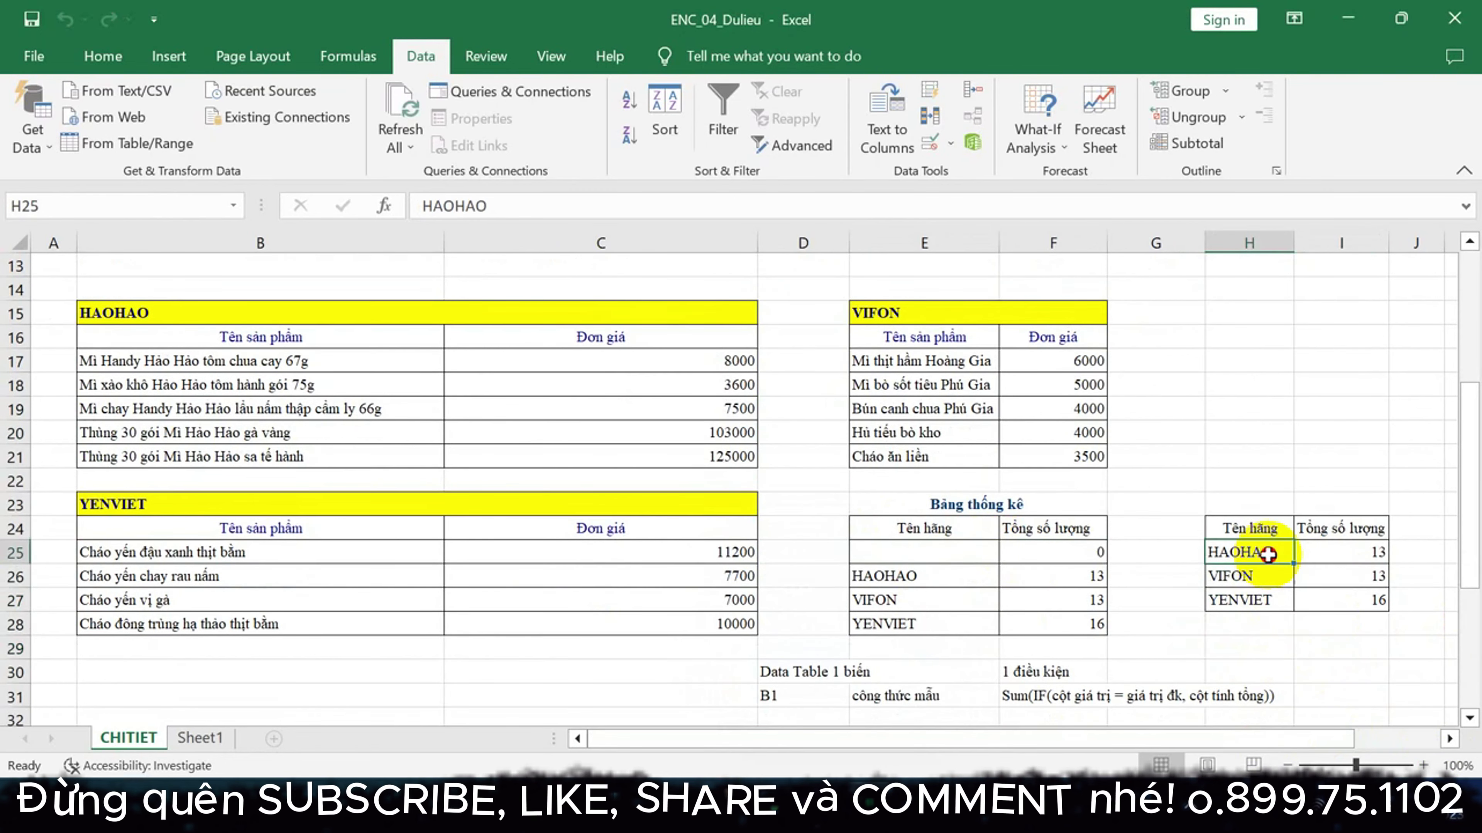
left_click_drag(1267, 554, 1342, 552)
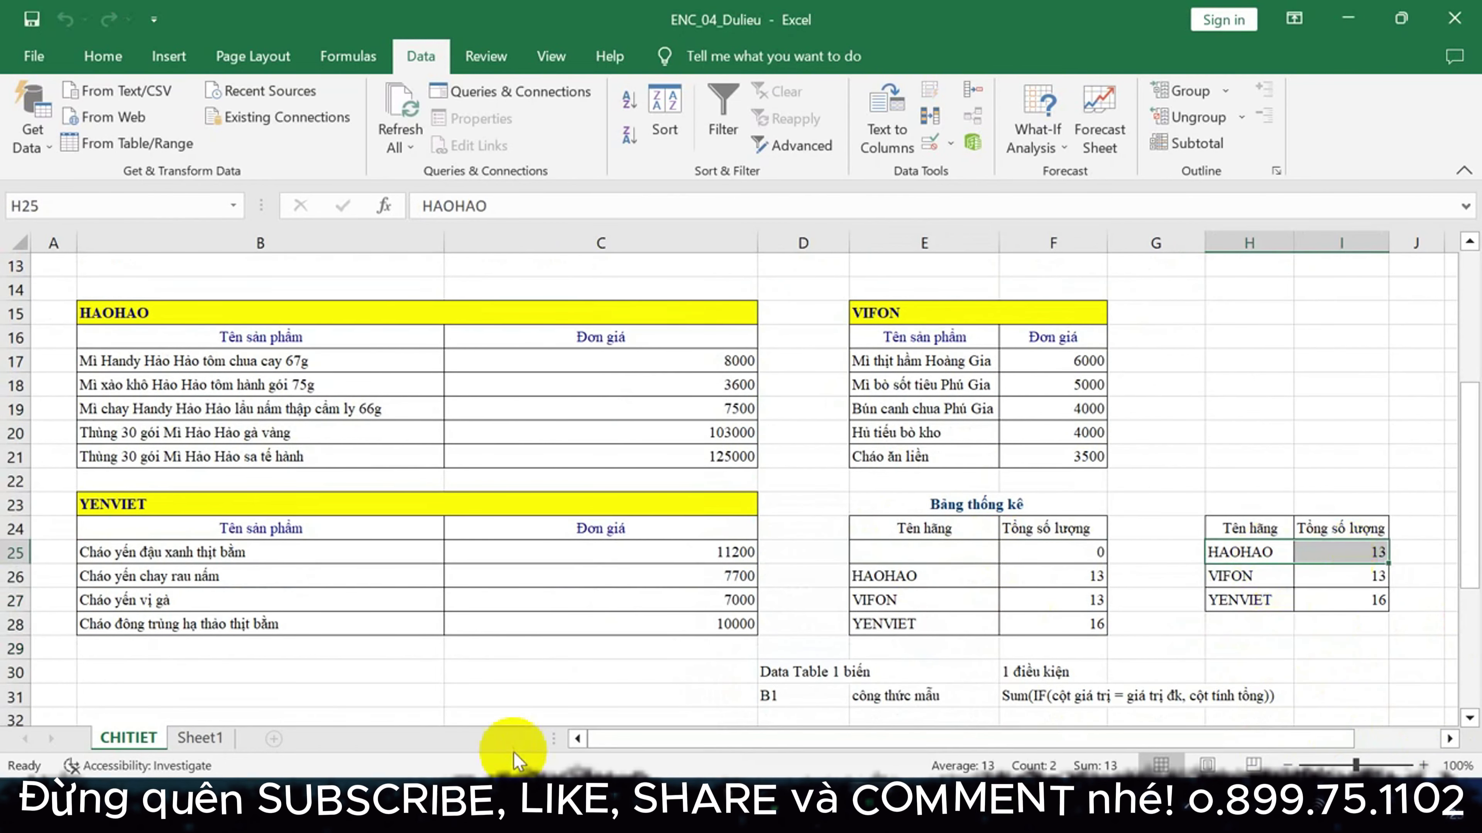
left_click(201, 738)
left_click(776, 531)
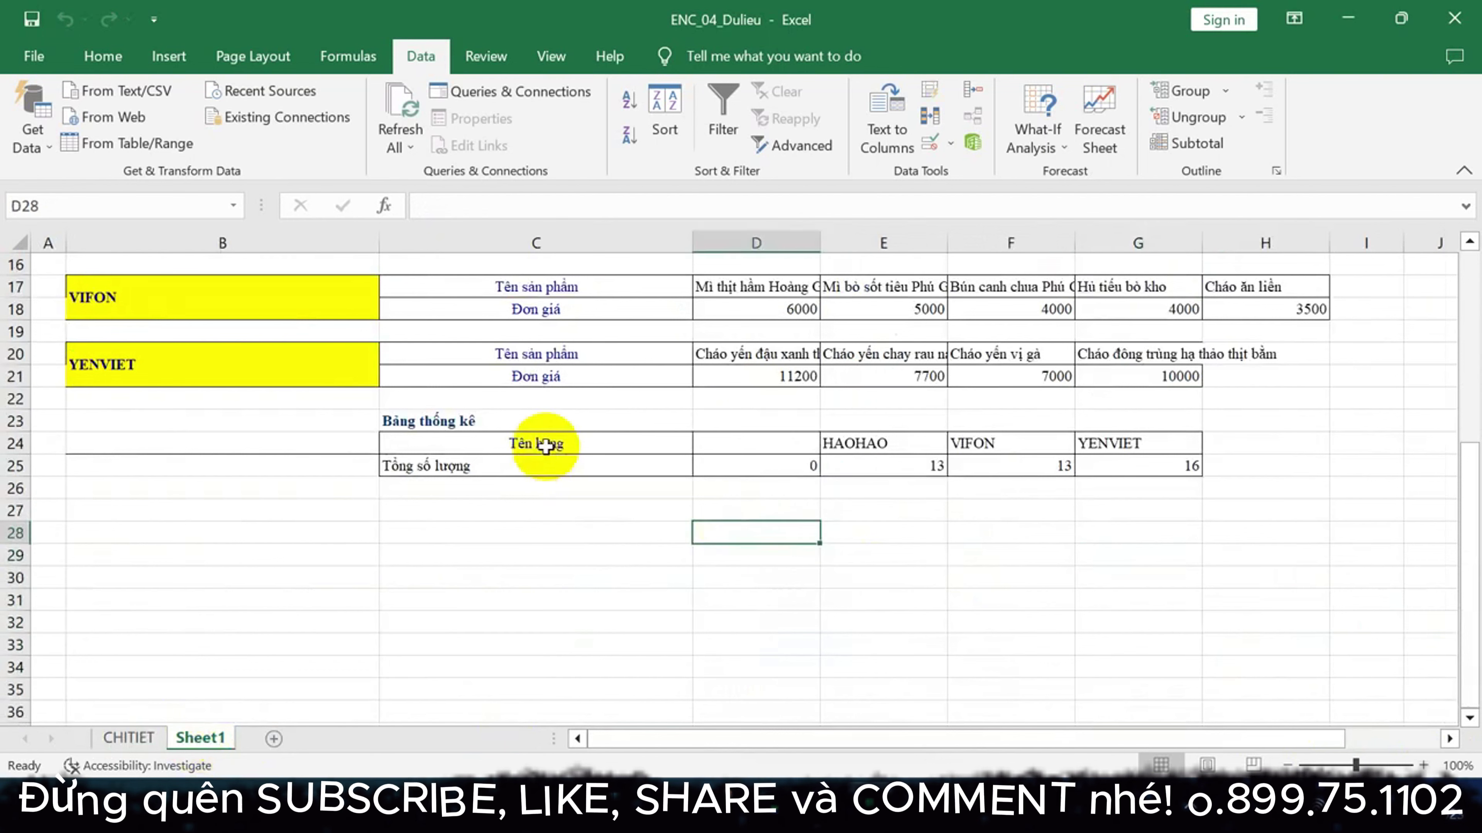
left_click_drag(546, 446, 1157, 442)
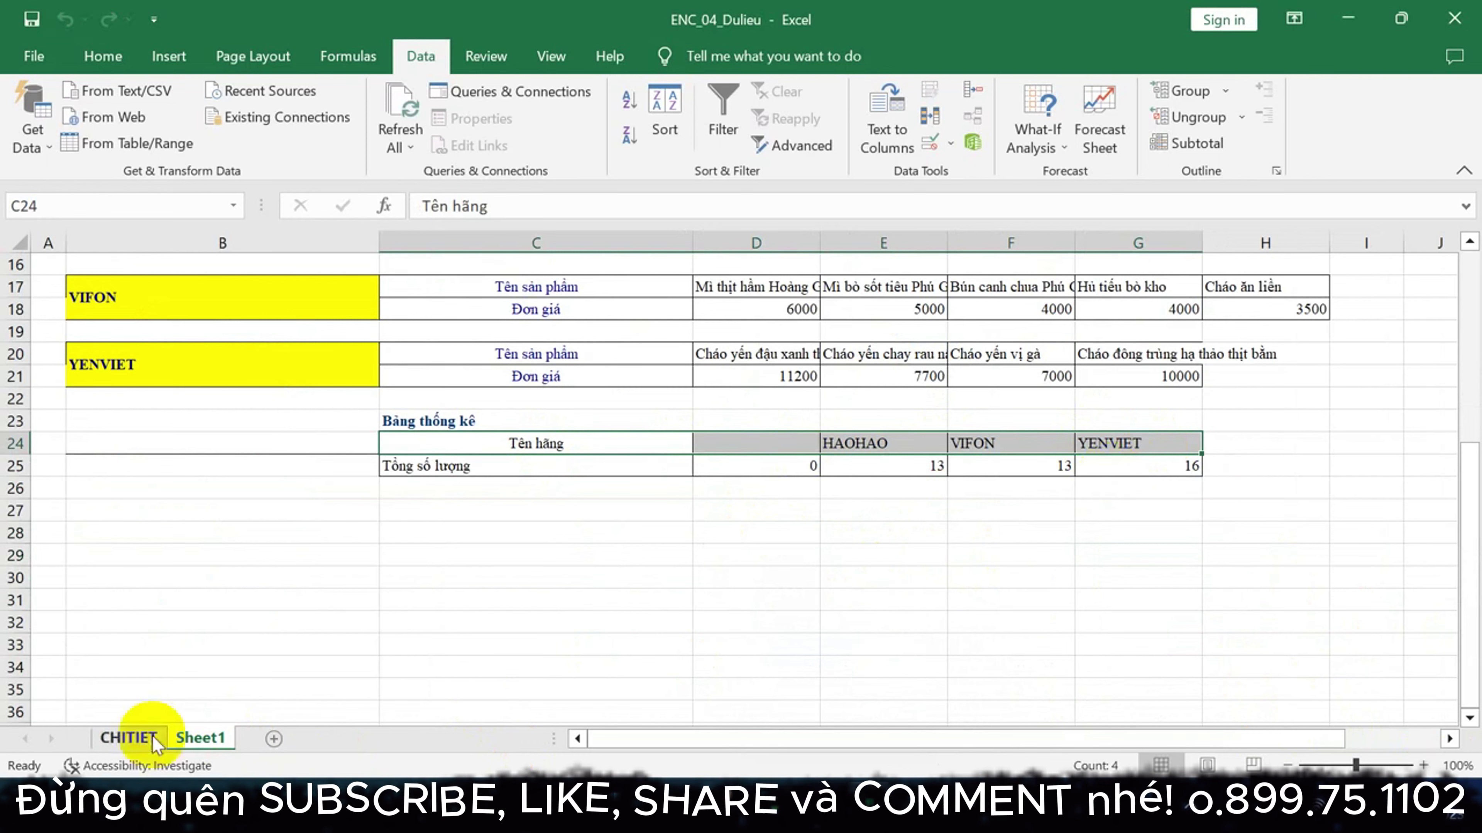
left_click(128, 738)
left_click(772, 597)
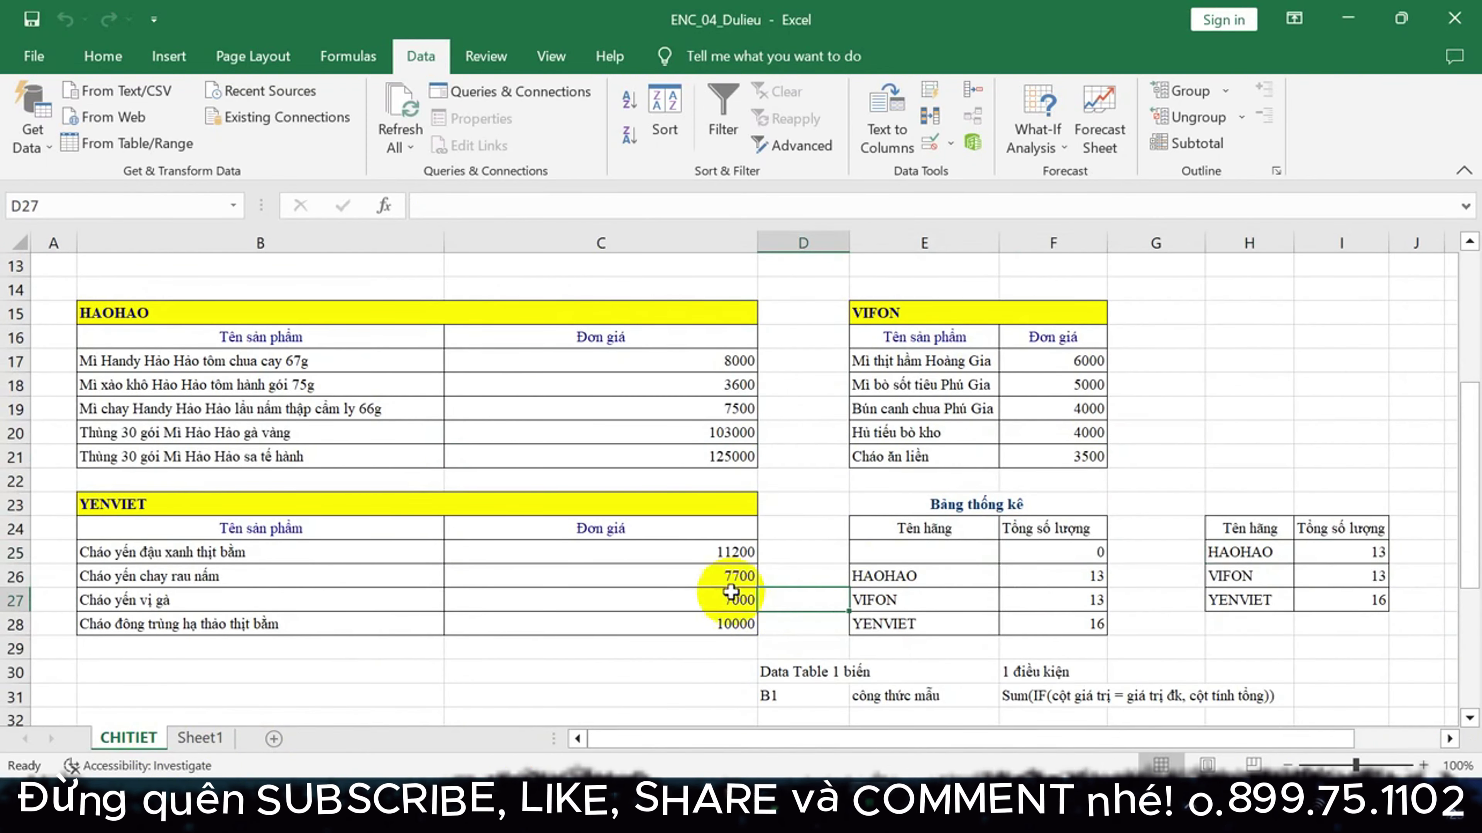
scroll(945, 643, "down", 1)
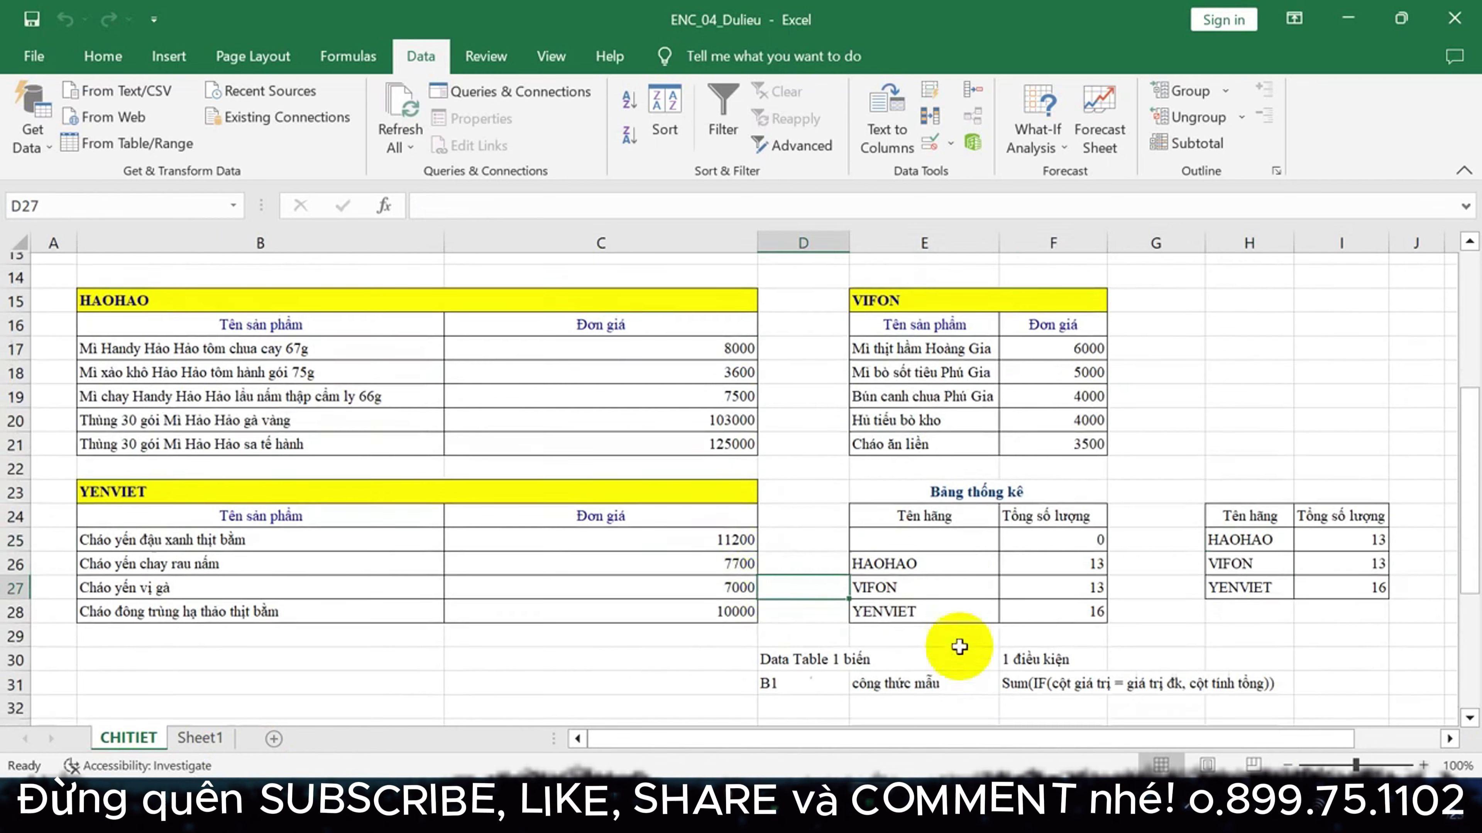
left_click(955, 490)
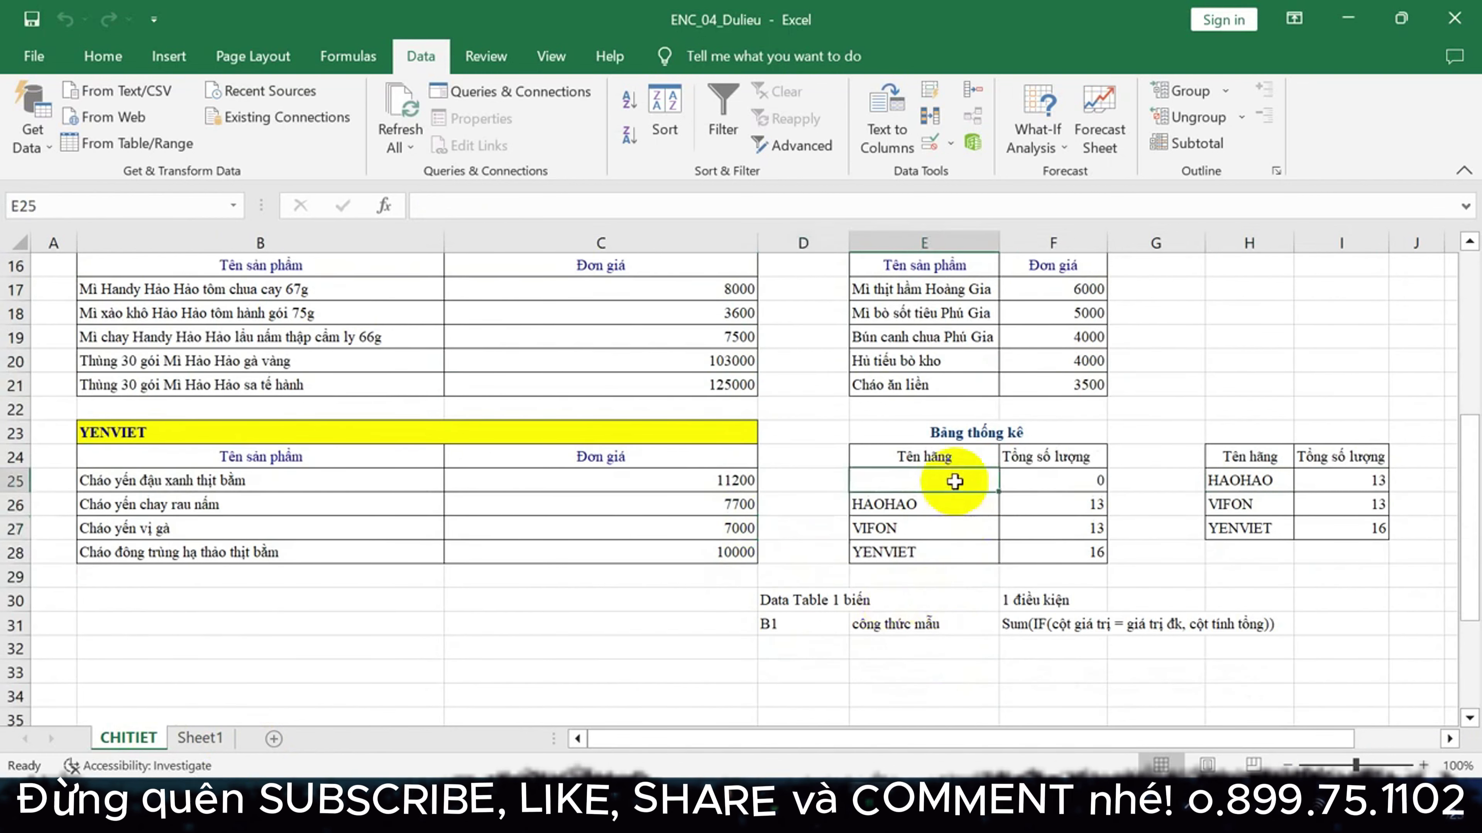
left_click(815, 596)
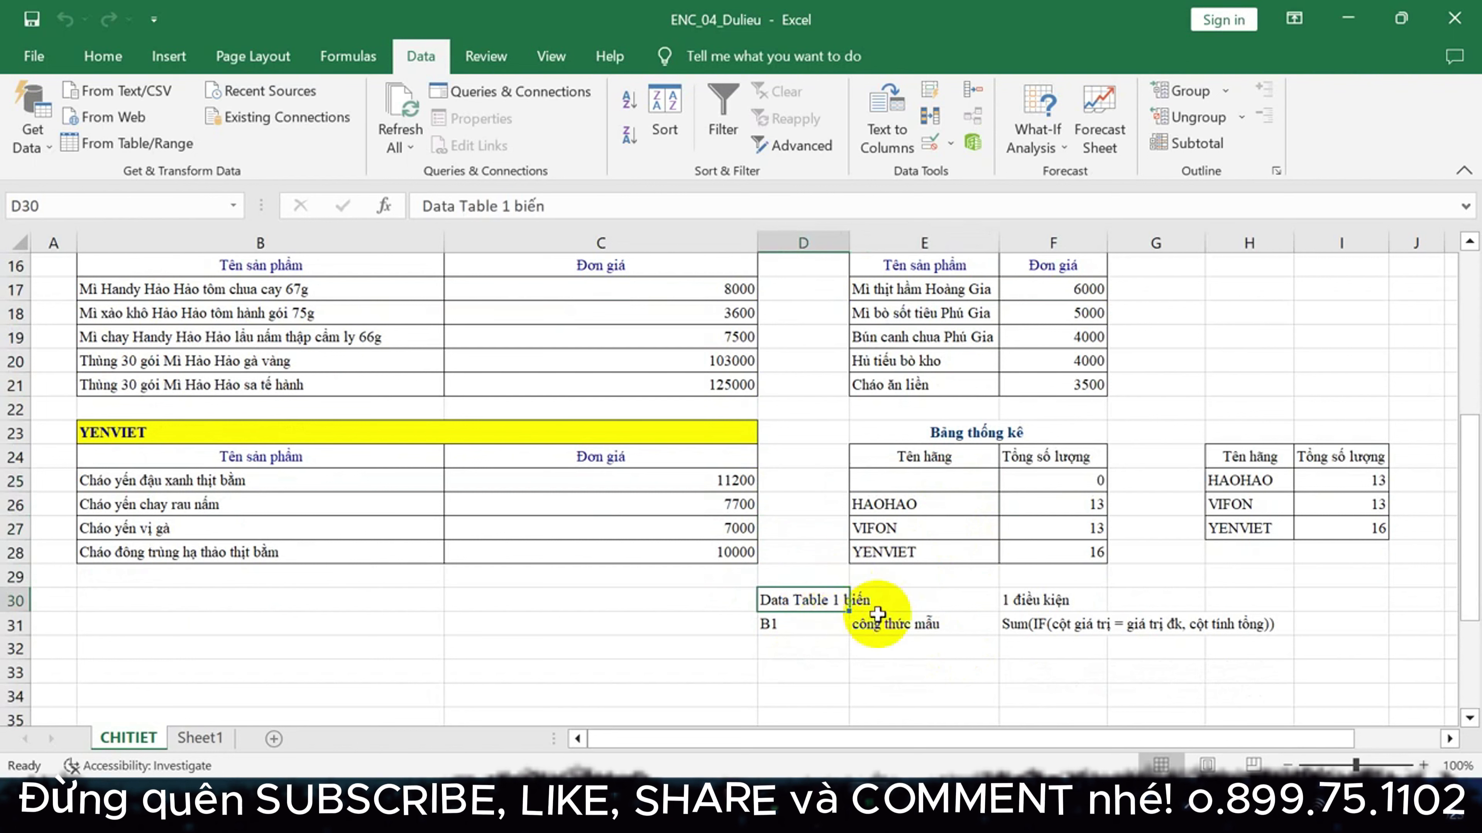